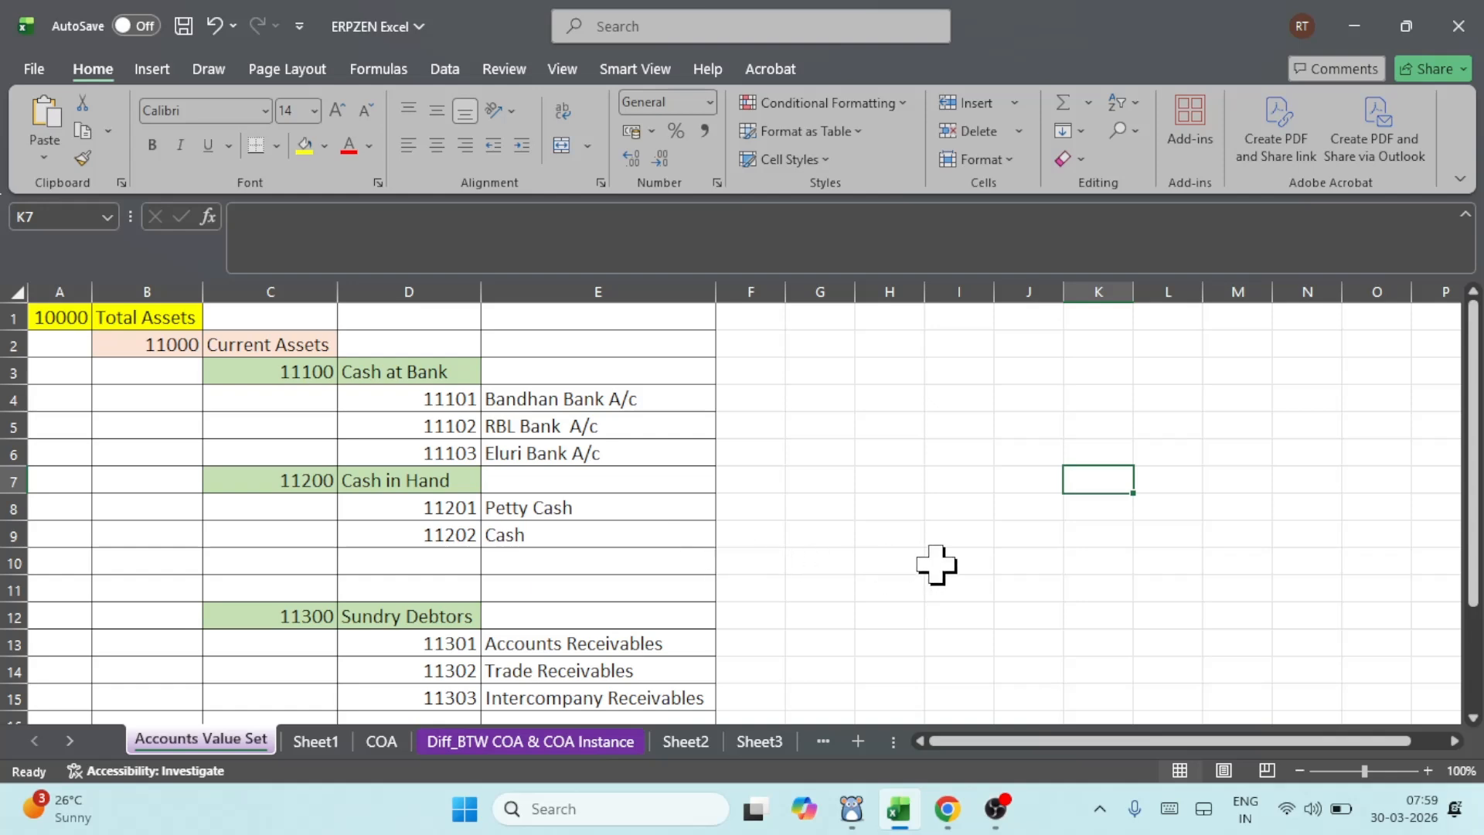
- Switch to the Oracle home page in Chrome and open Setup and Maintenance
{"action": "left_click", "coordinate": [947, 801]}
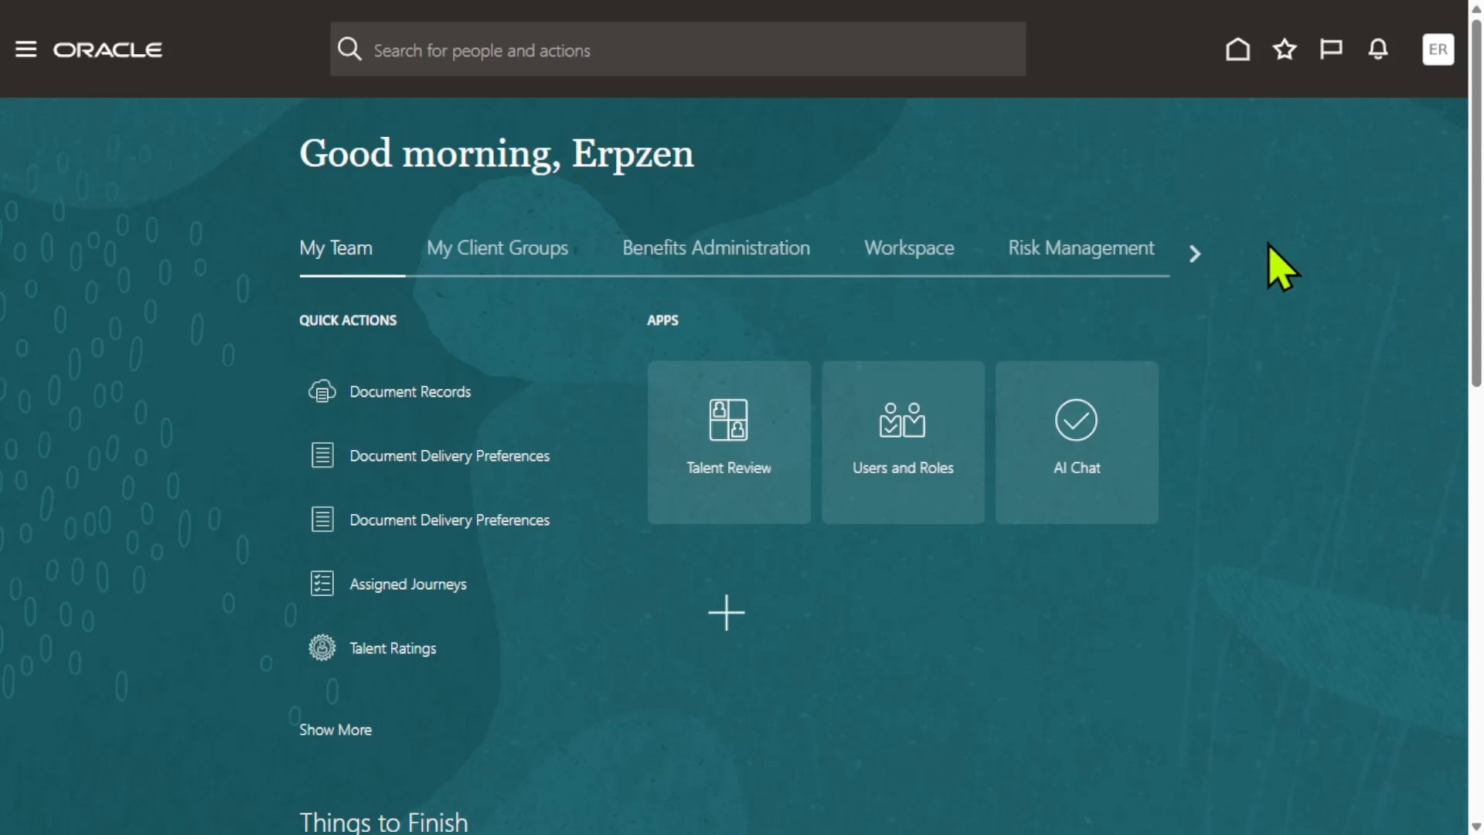
{"action": "left_click", "coordinate": [1434, 54]}
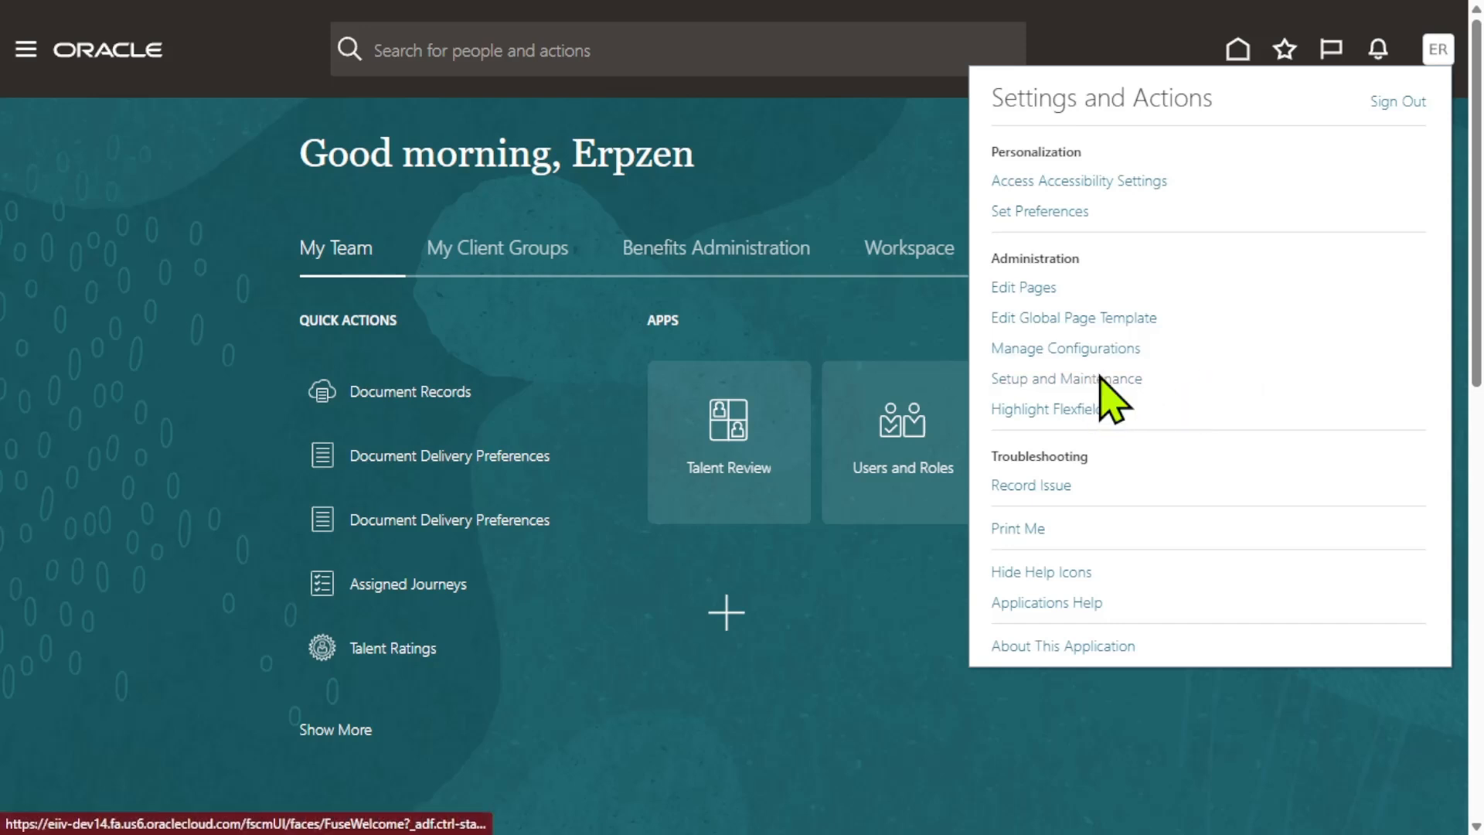
{"action": "left_click", "coordinate": [1097, 378]}
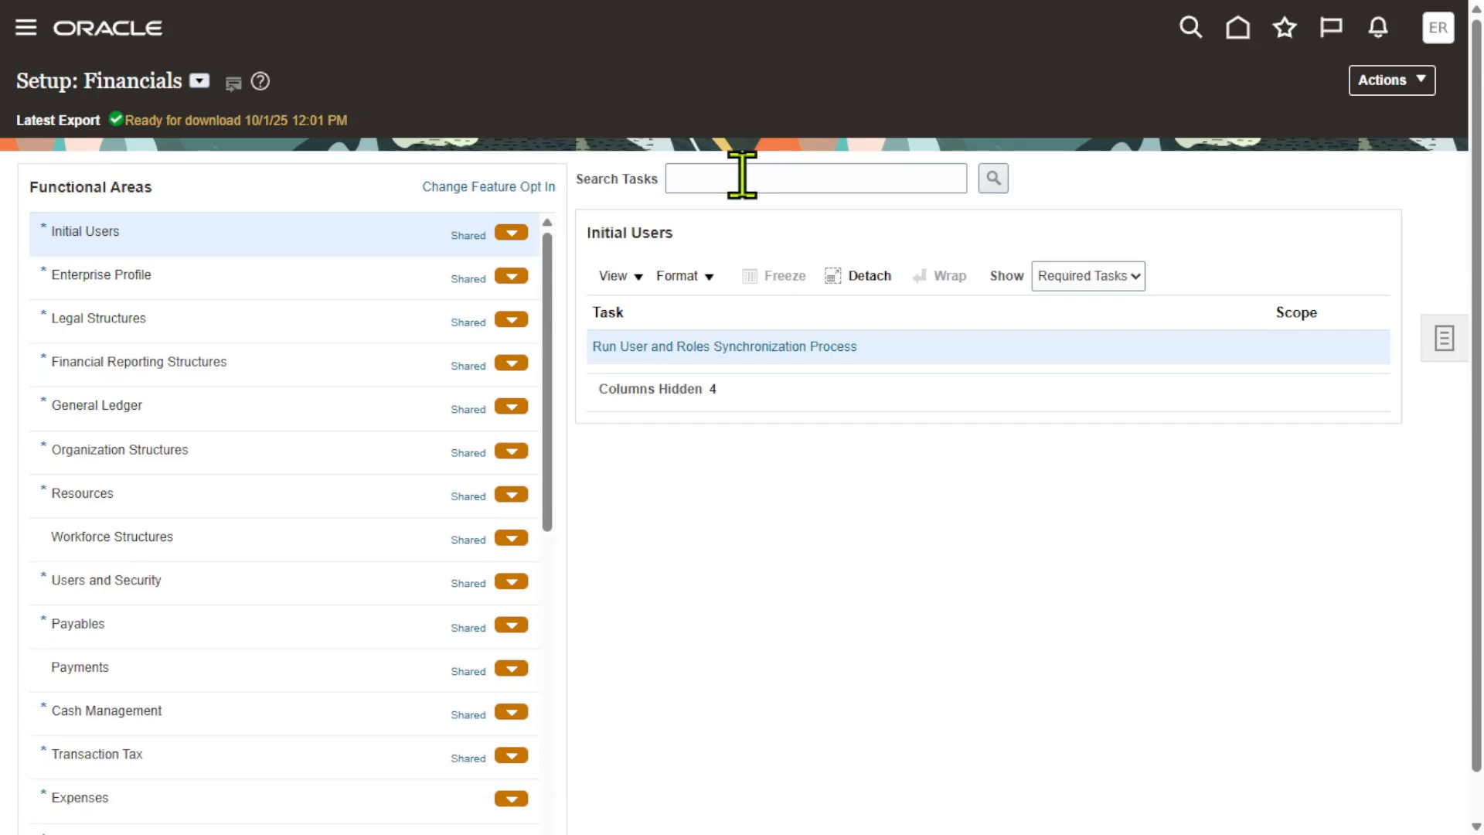
- Search the setup tasks for "Manage chart of accounts value set values" and open that task
{"action": "left_click", "coordinate": [742, 176]}
{"action": "type", "text": "Ma"}
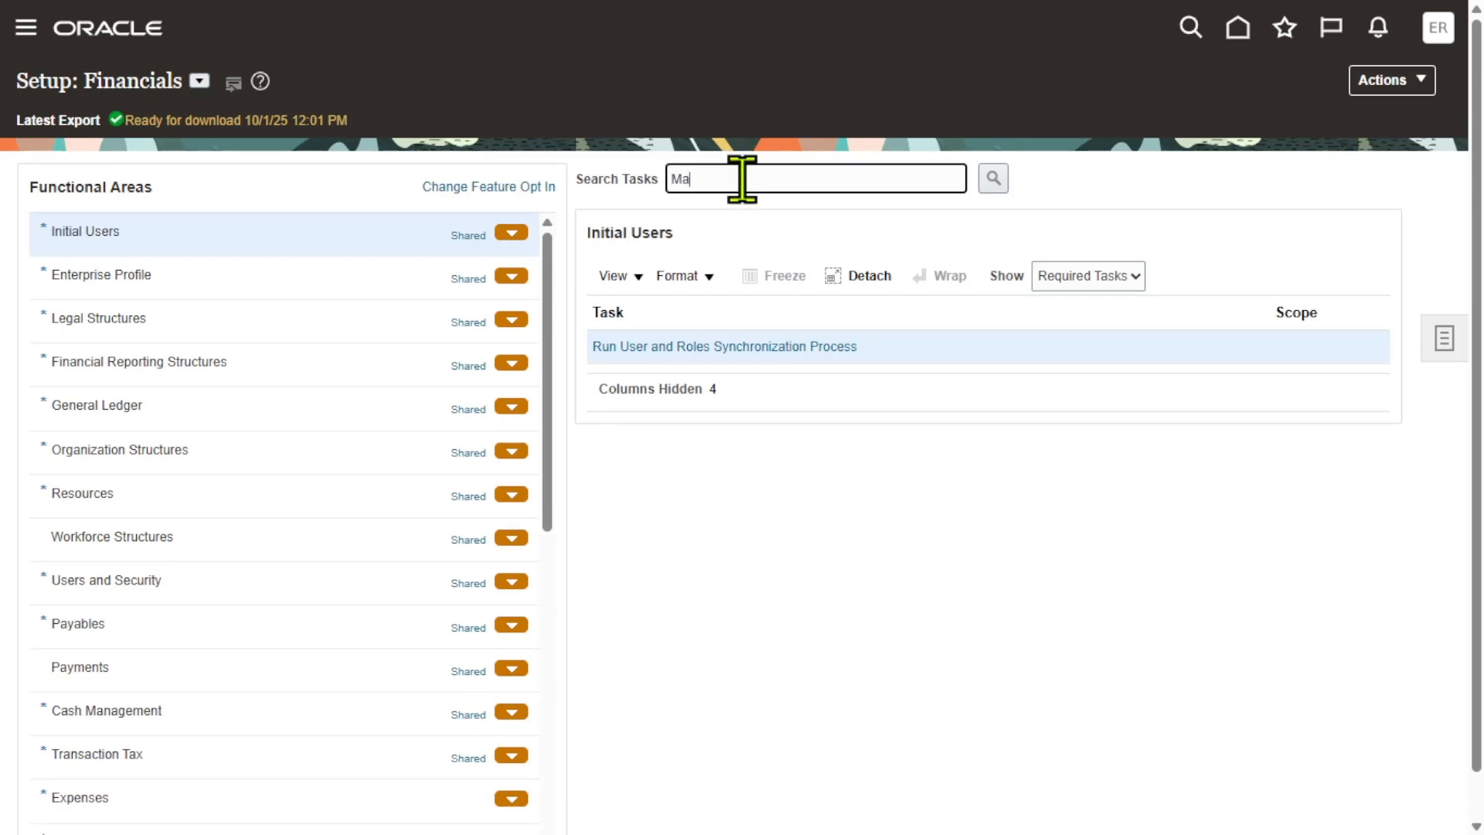
{"action": "type", "text": "nage chart of accounts value set v"}
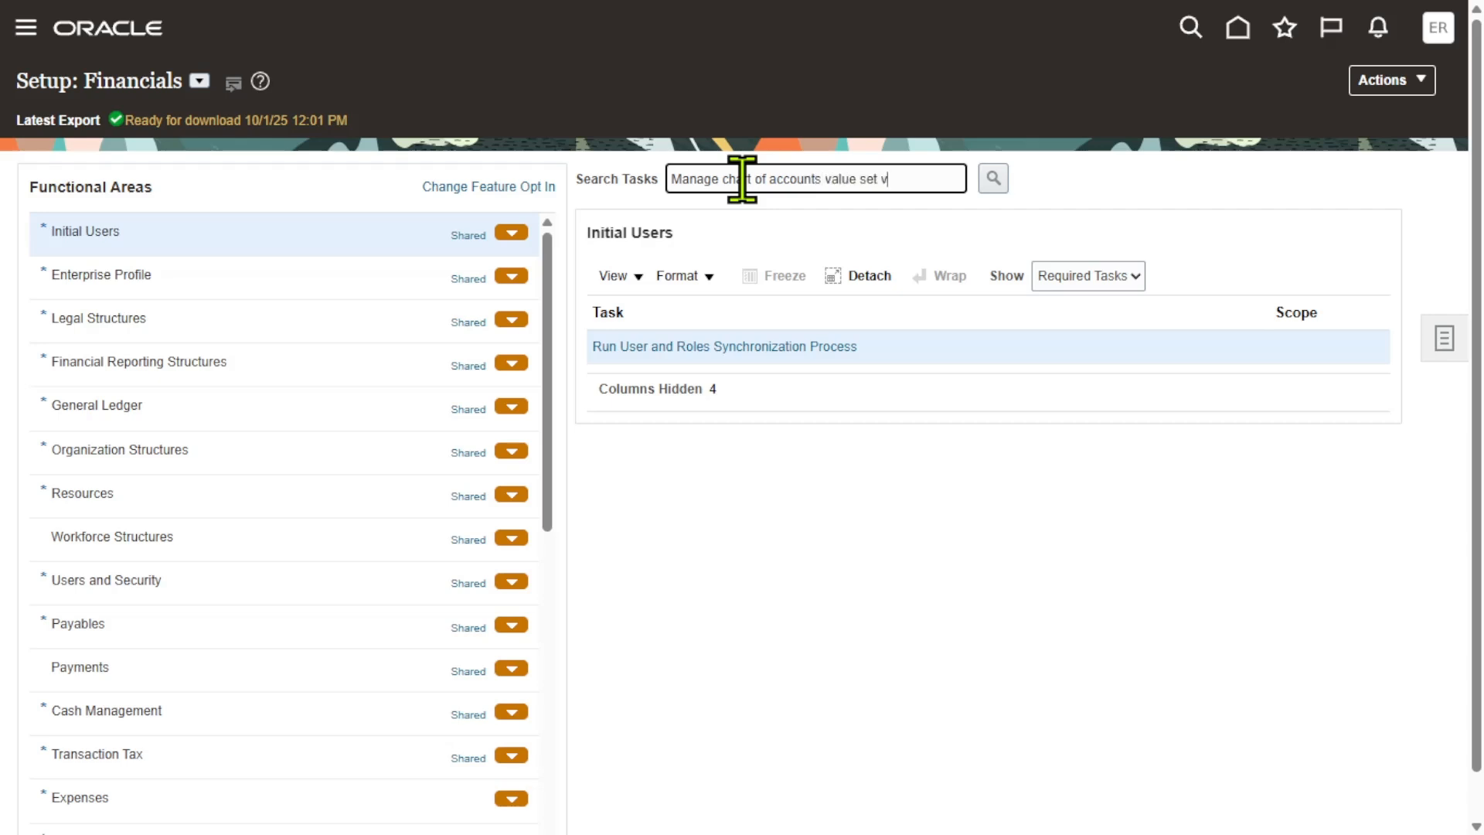
{"action": "type", "text": "alues"}
{"action": "left_click", "coordinate": [992, 181]}
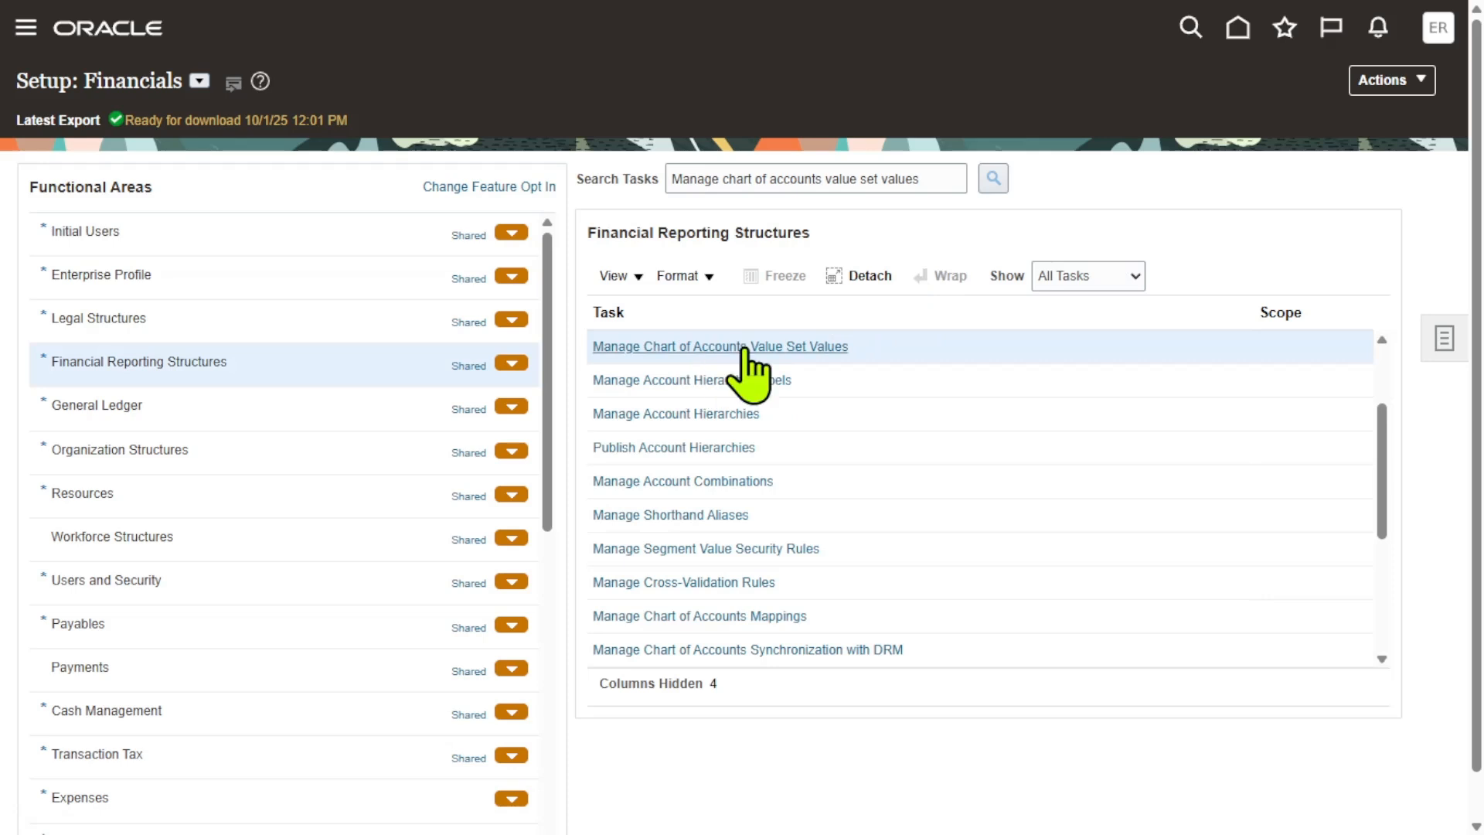
{"action": "left_click", "coordinate": [747, 347]}
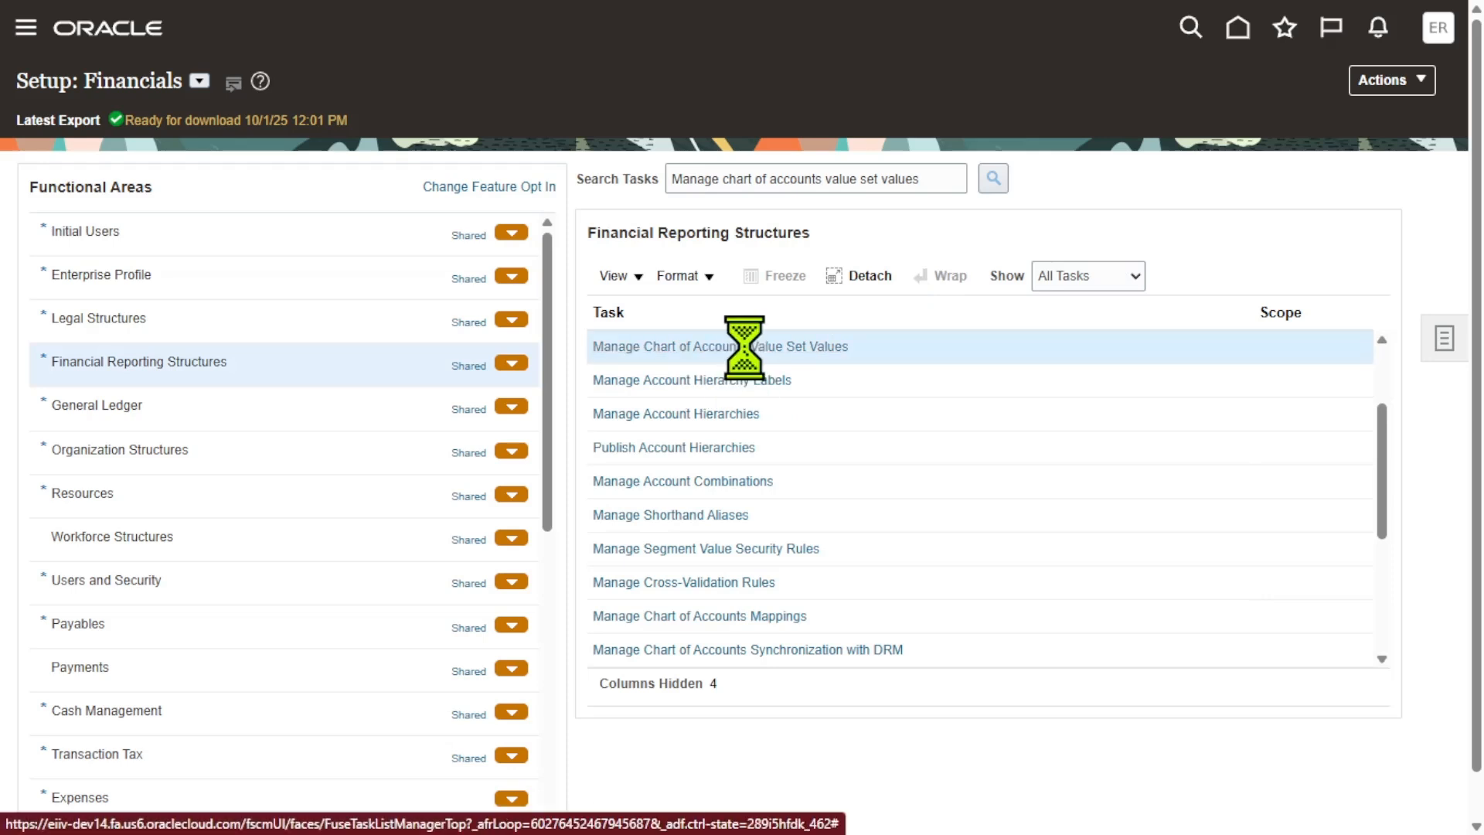
- Search for value sets with code XX_ERPZEN and open the values of XX_ERPZEN_ACCOUNT for management
{"action": "left_click", "coordinate": [401, 192]}
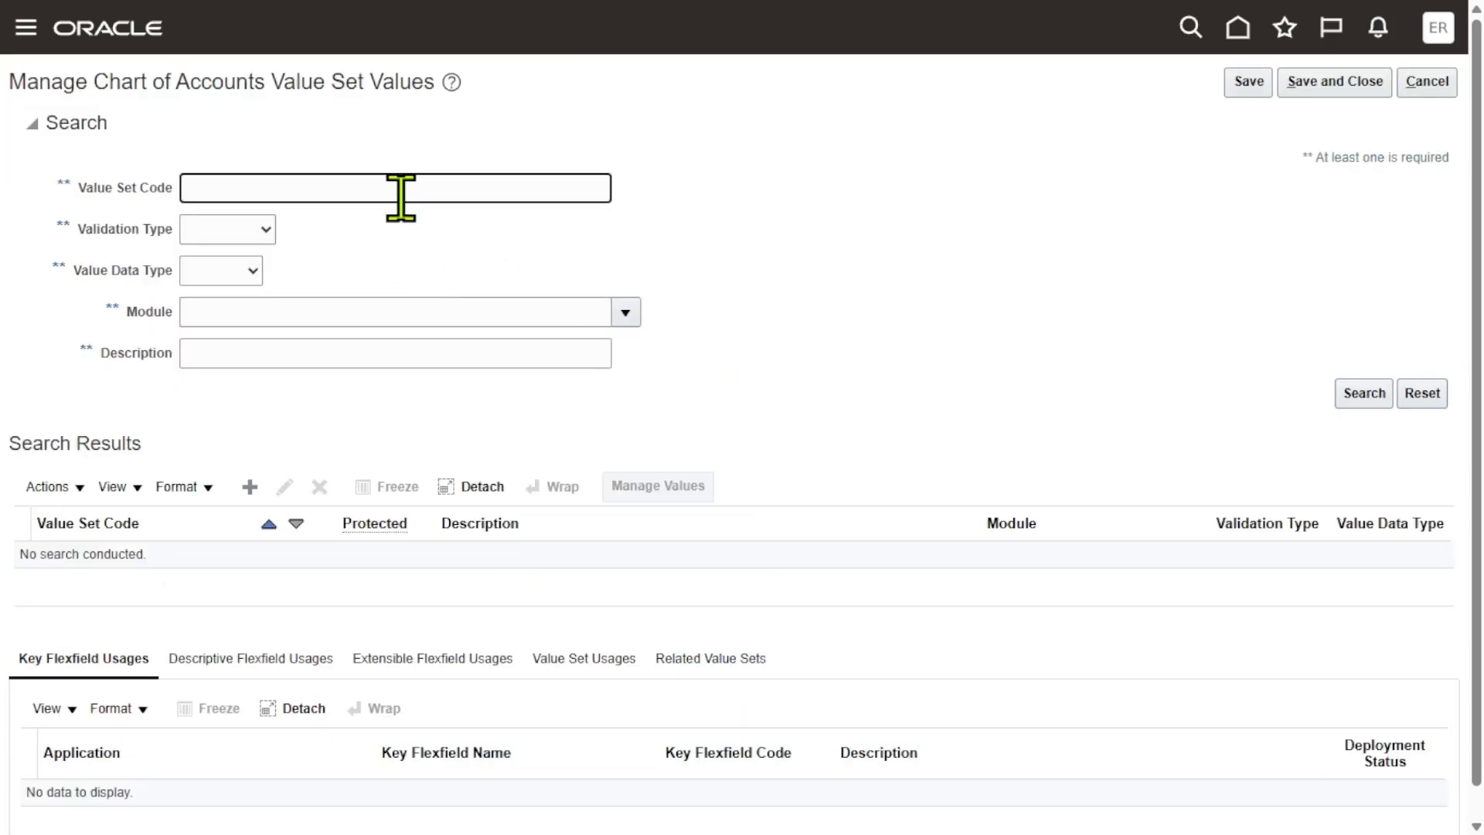
{"action": "type", "text": "XX_ERPZEN"}
{"action": "left_click", "coordinate": [1346, 381]}
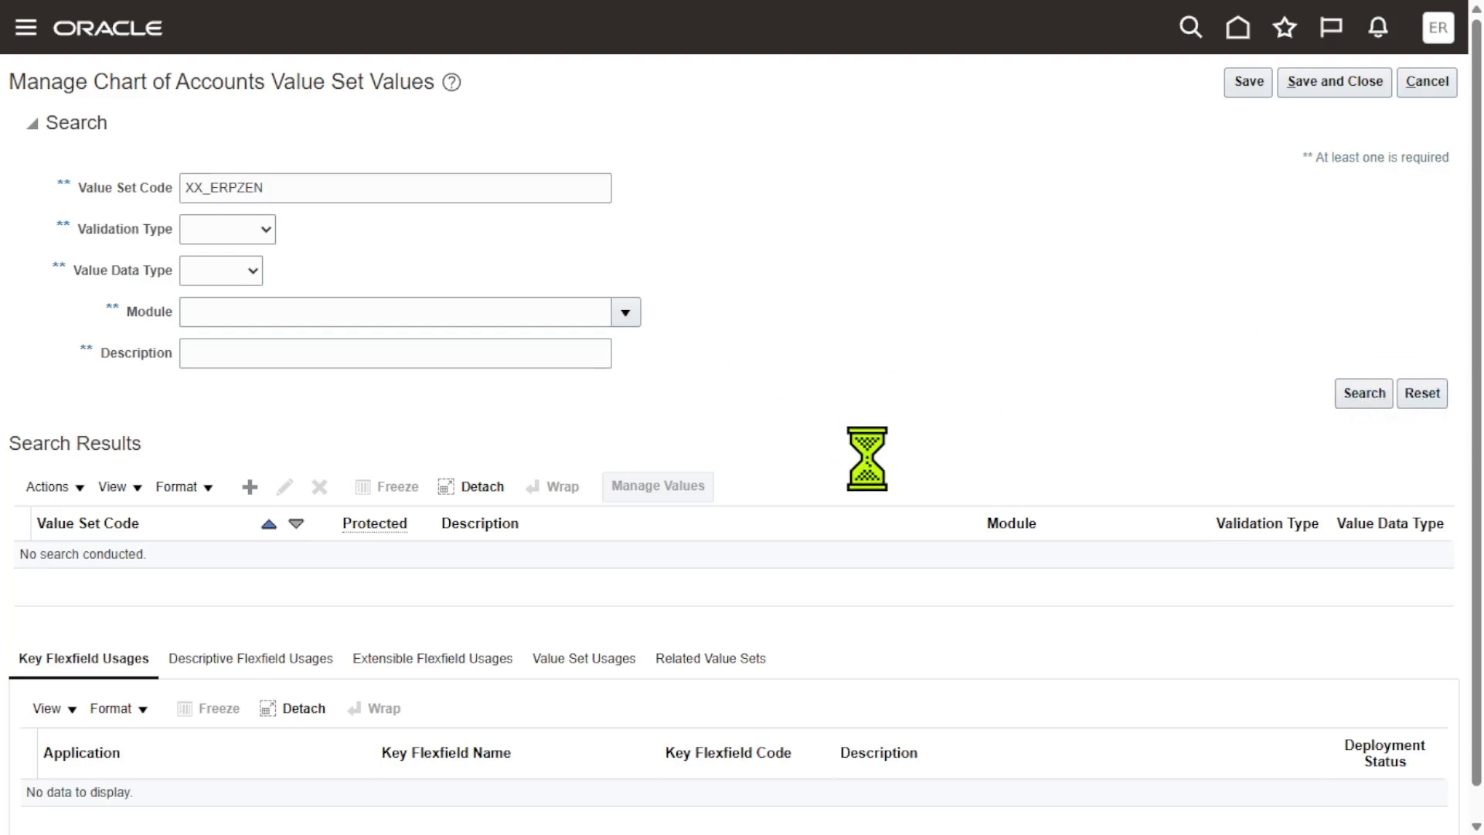
{"action": "scroll", "coordinate": [869, 479], "scroll_direction": "down", "scroll_amount": 2}
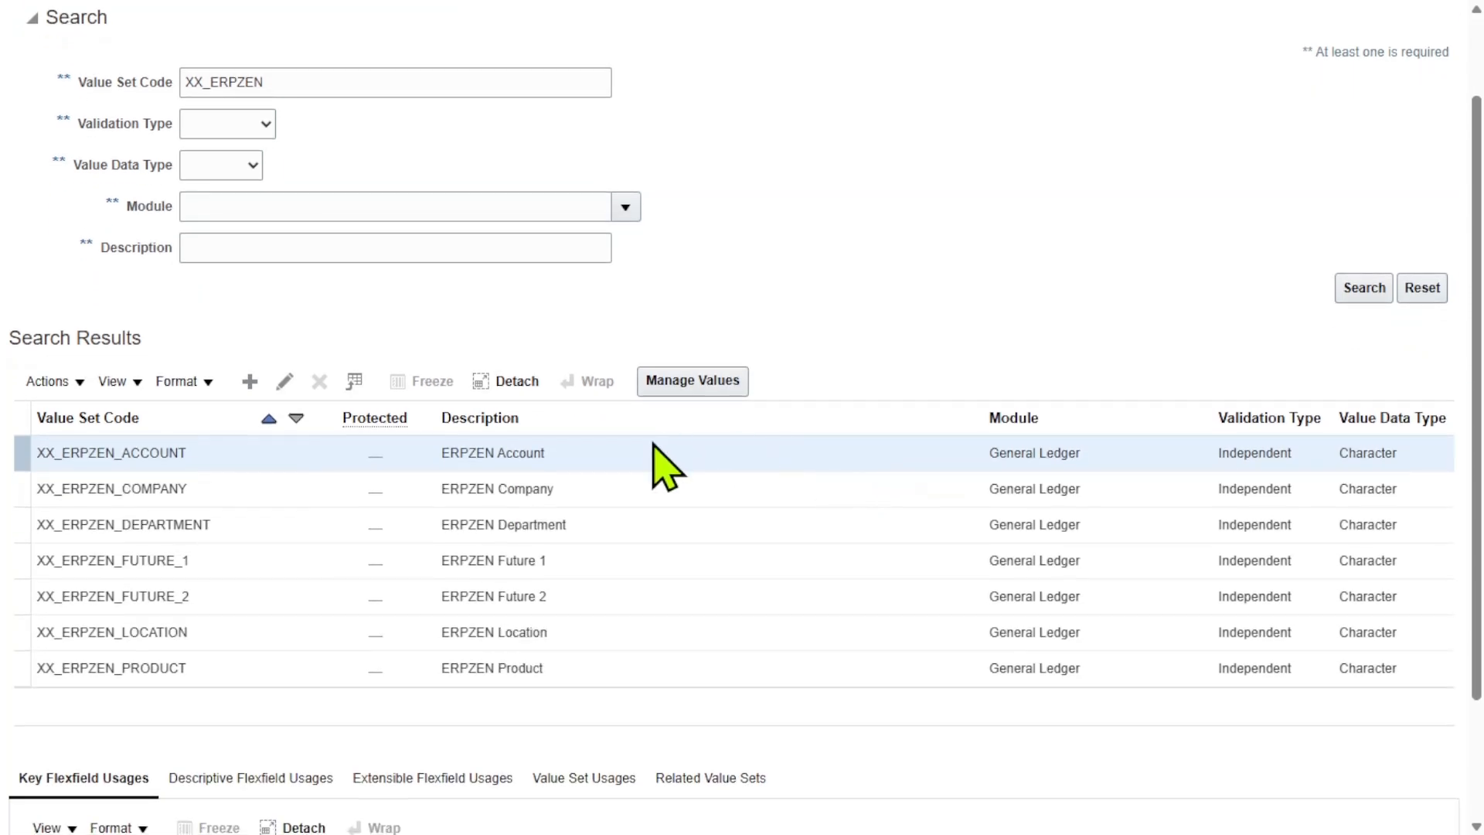
{"action": "left_click", "coordinate": [701, 381]}
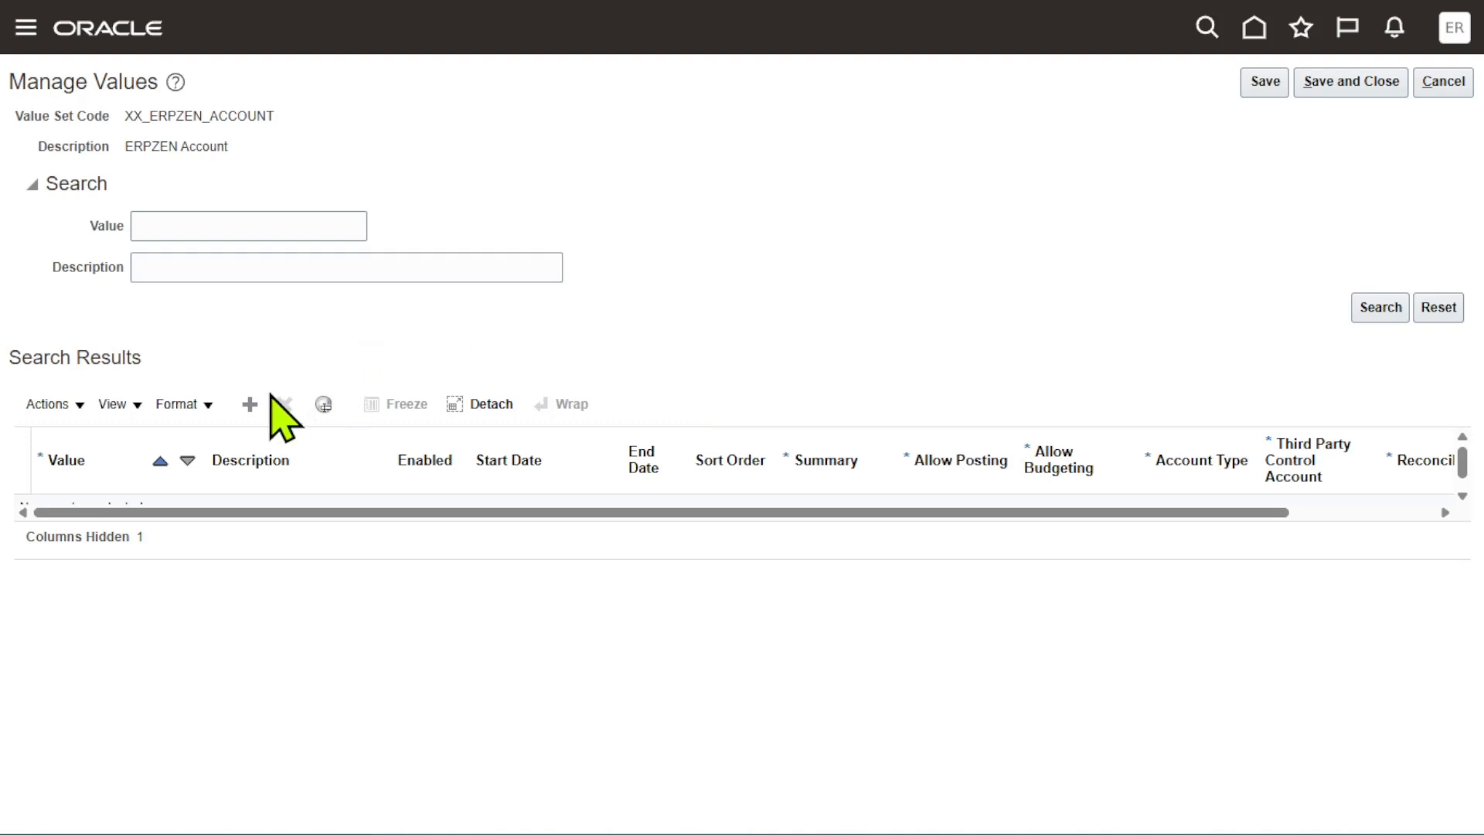
- Add a new account value 10000 with the description Total Assets
{"action": "left_click", "coordinate": [249, 404]}
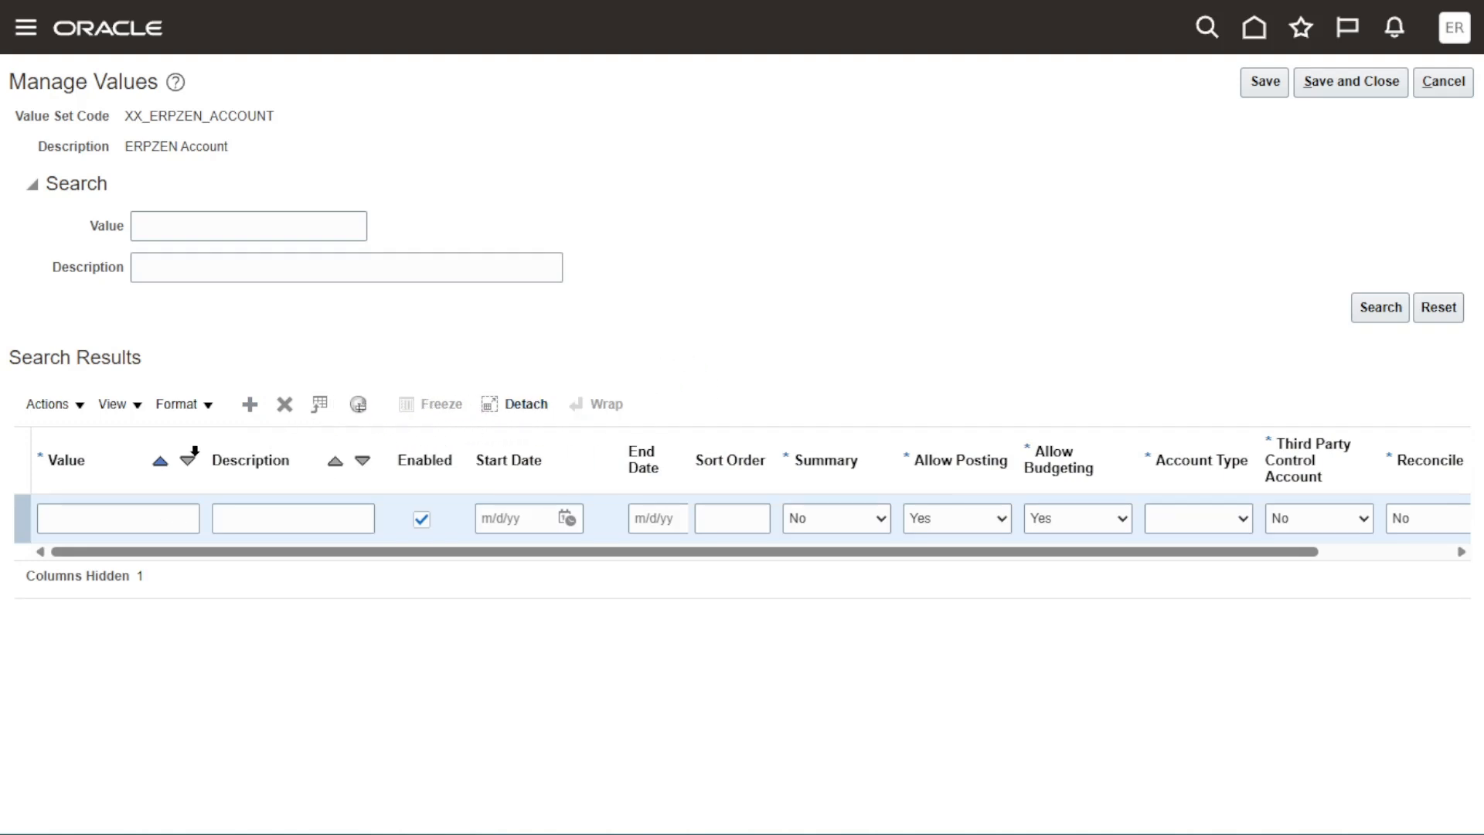
{"action": "left_click", "coordinate": [145, 525]}
{"action": "type", "text": "1"}
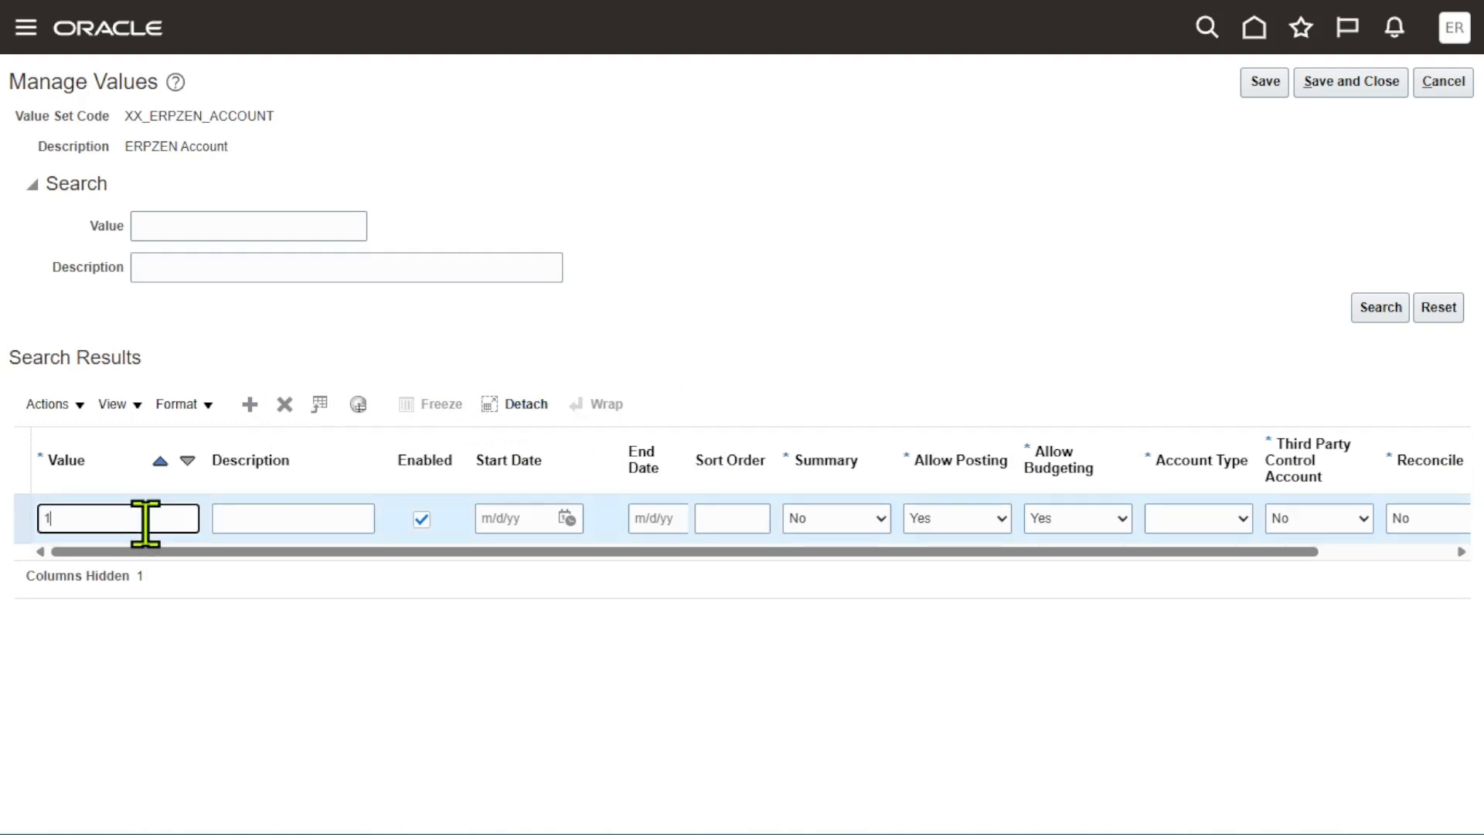
{"action": "type", "text": "0000"}
{"action": "key", "text": "Tab"}
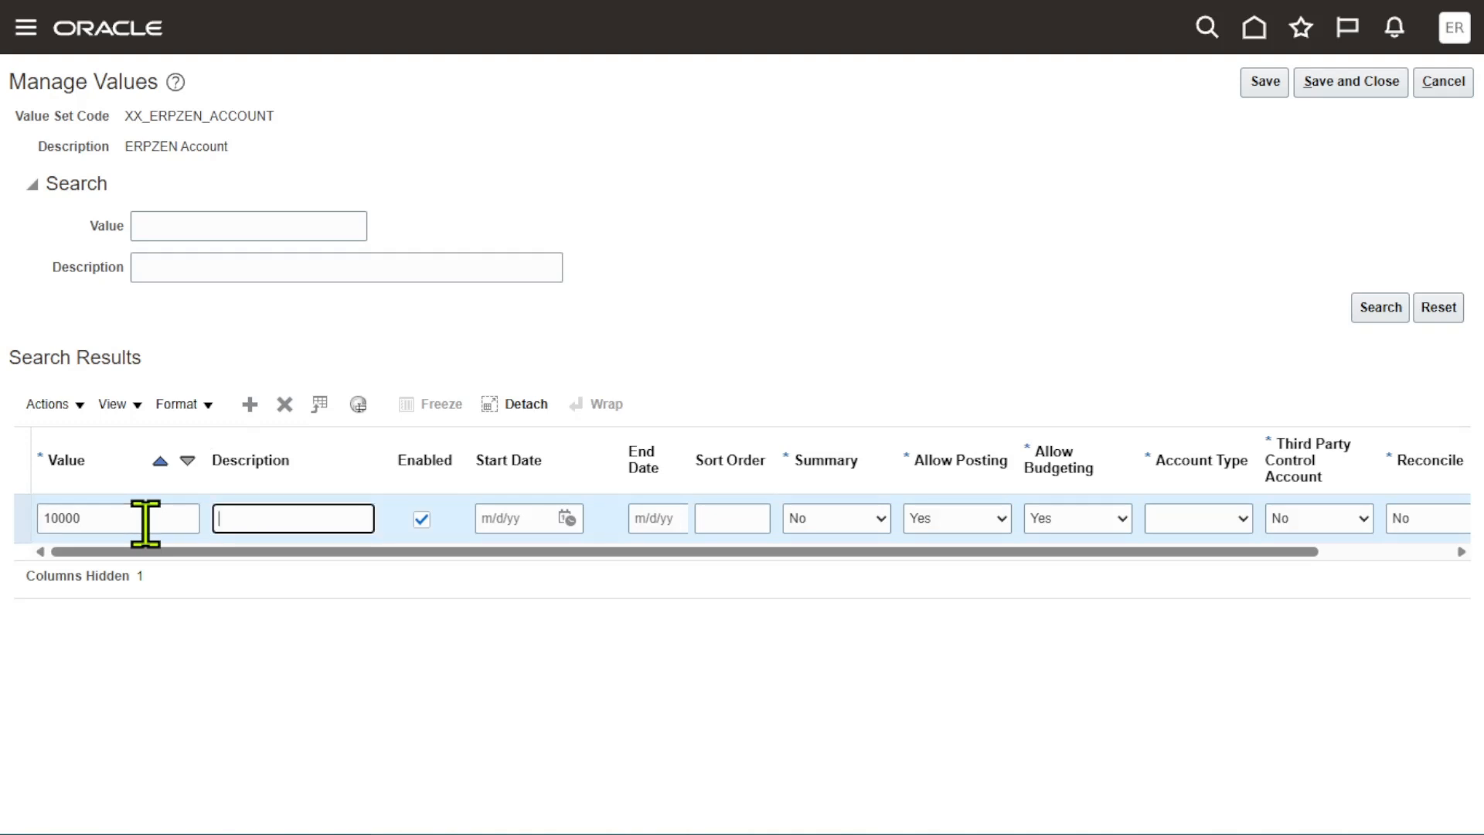
{"action": "type", "text": "Total Assets"}
- Set Summary to Yes and Account Type to Asset for the Total Assets value
{"action": "left_click_drag", "start_coordinate": [1086, 553], "coordinate": [1268, 558]}
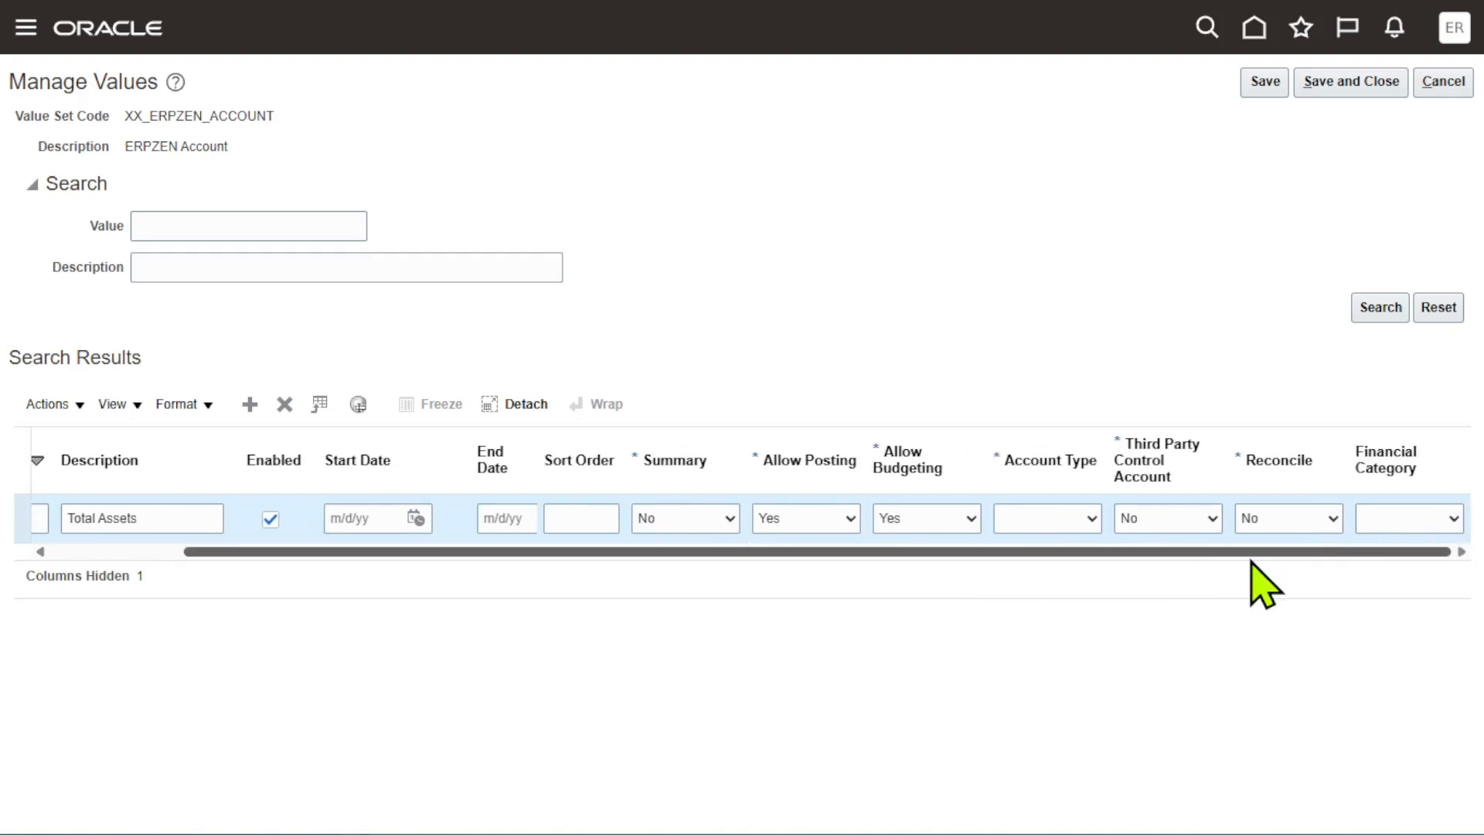
{"action": "left_click_drag", "start_coordinate": [1254, 551], "coordinate": [1210, 550]}
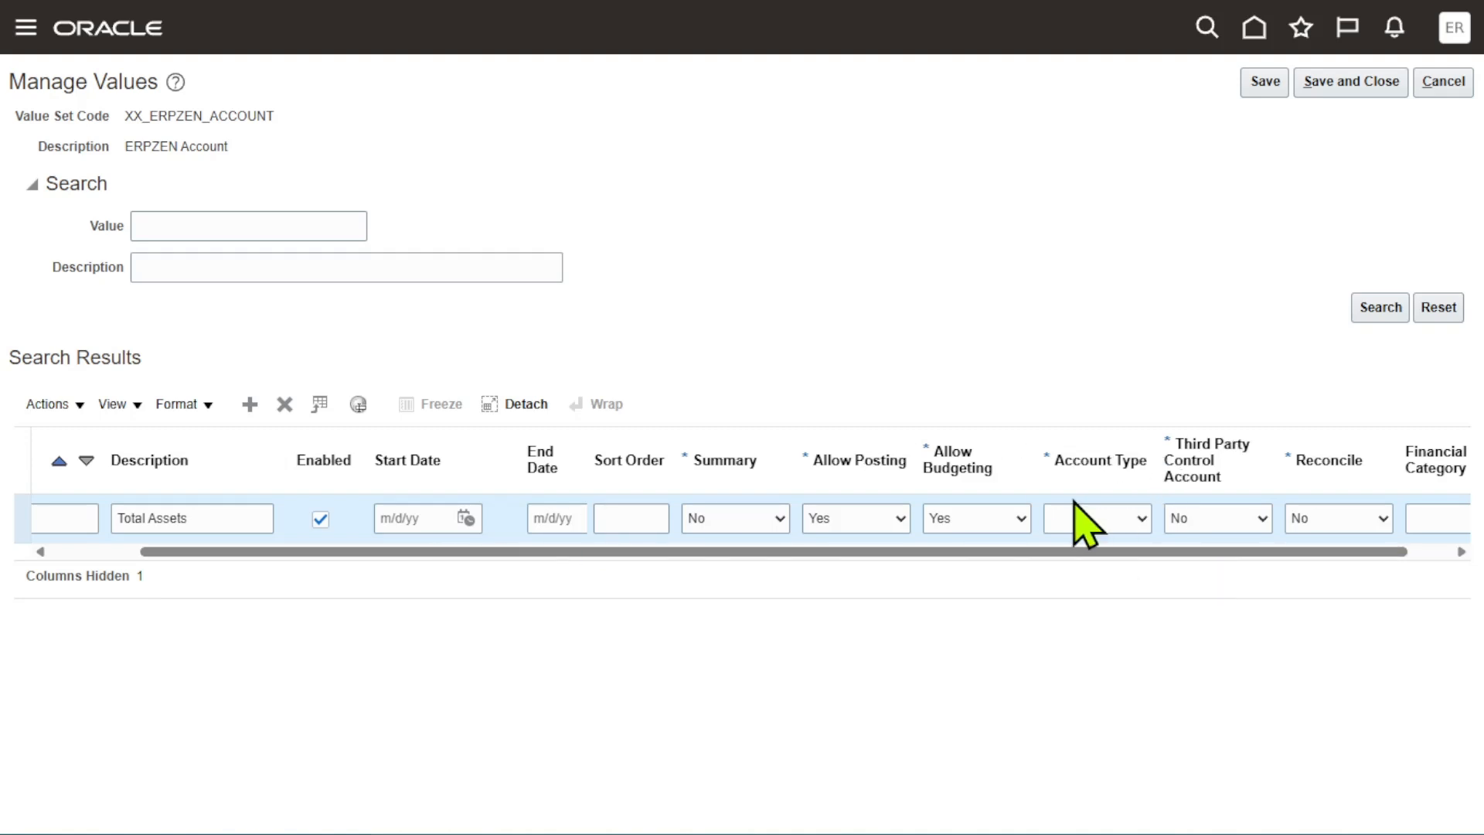
{"action": "left_click", "coordinate": [728, 519]}
{"action": "left_click", "coordinate": [735, 601]}
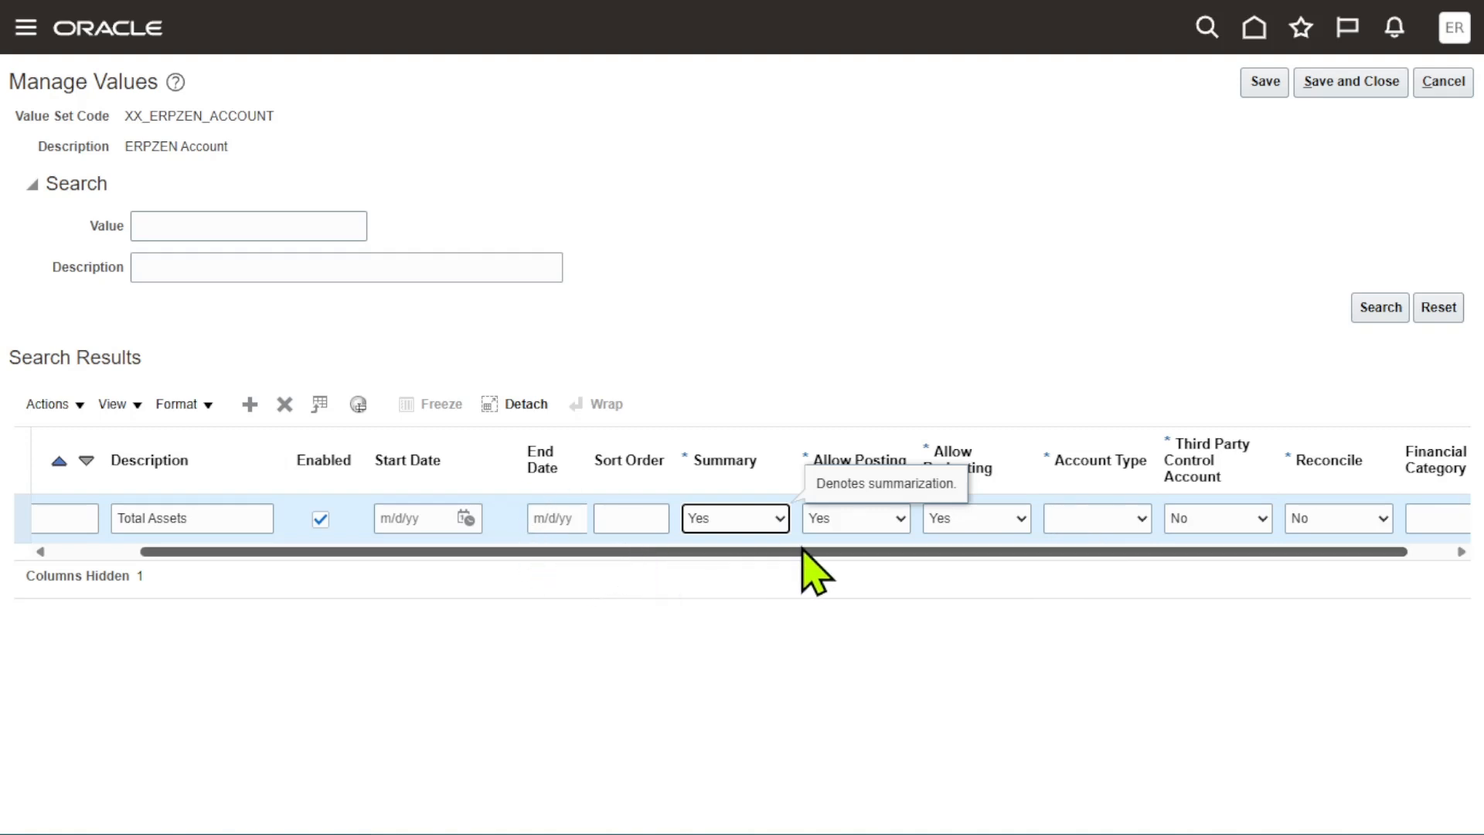
{"action": "left_click", "coordinate": [1122, 512]}
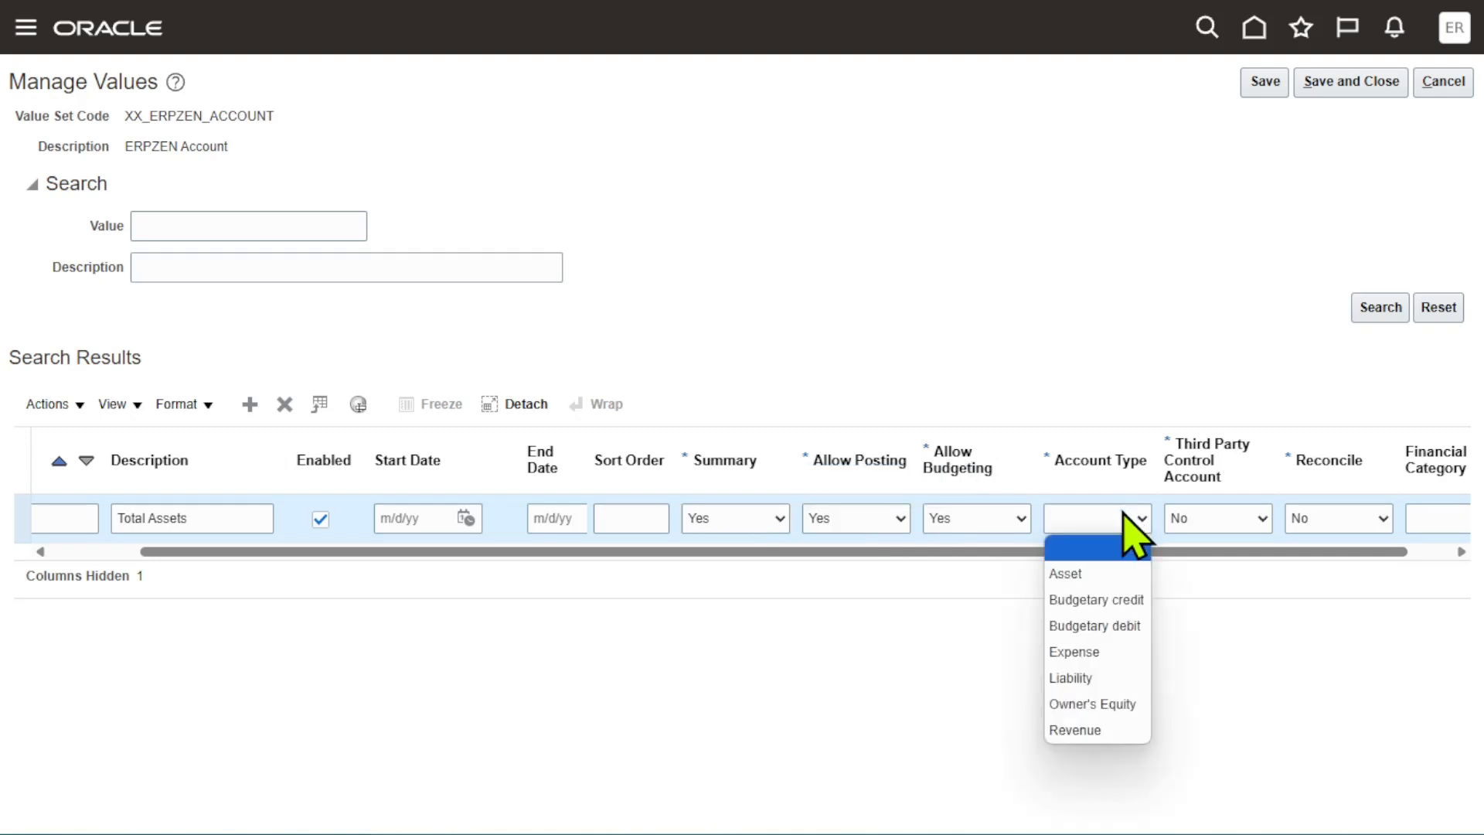
{"action": "left_click", "coordinate": [1094, 574]}
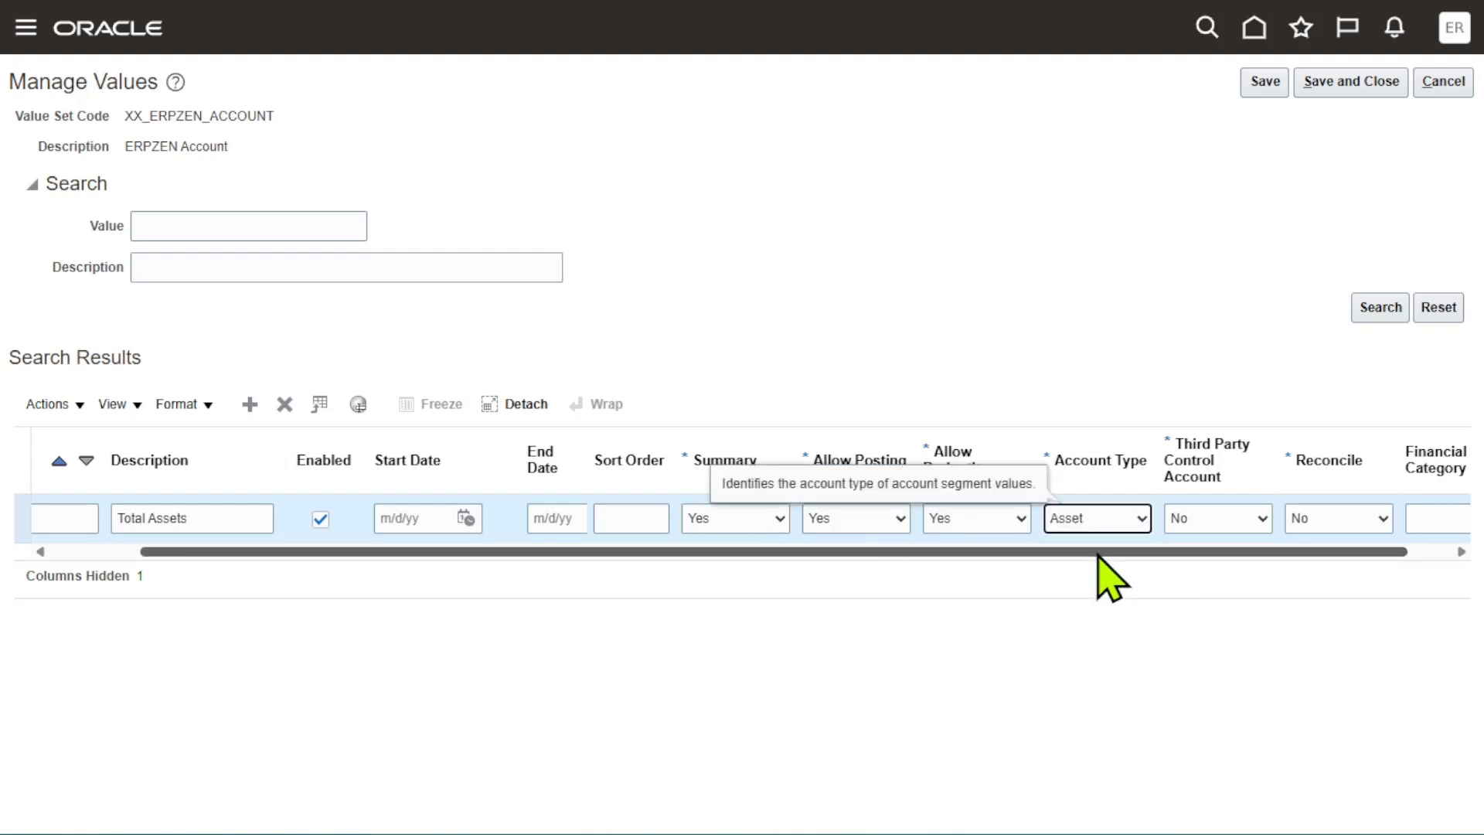
{"action": "left_click_drag", "start_coordinate": [1054, 548], "coordinate": [965, 549]}
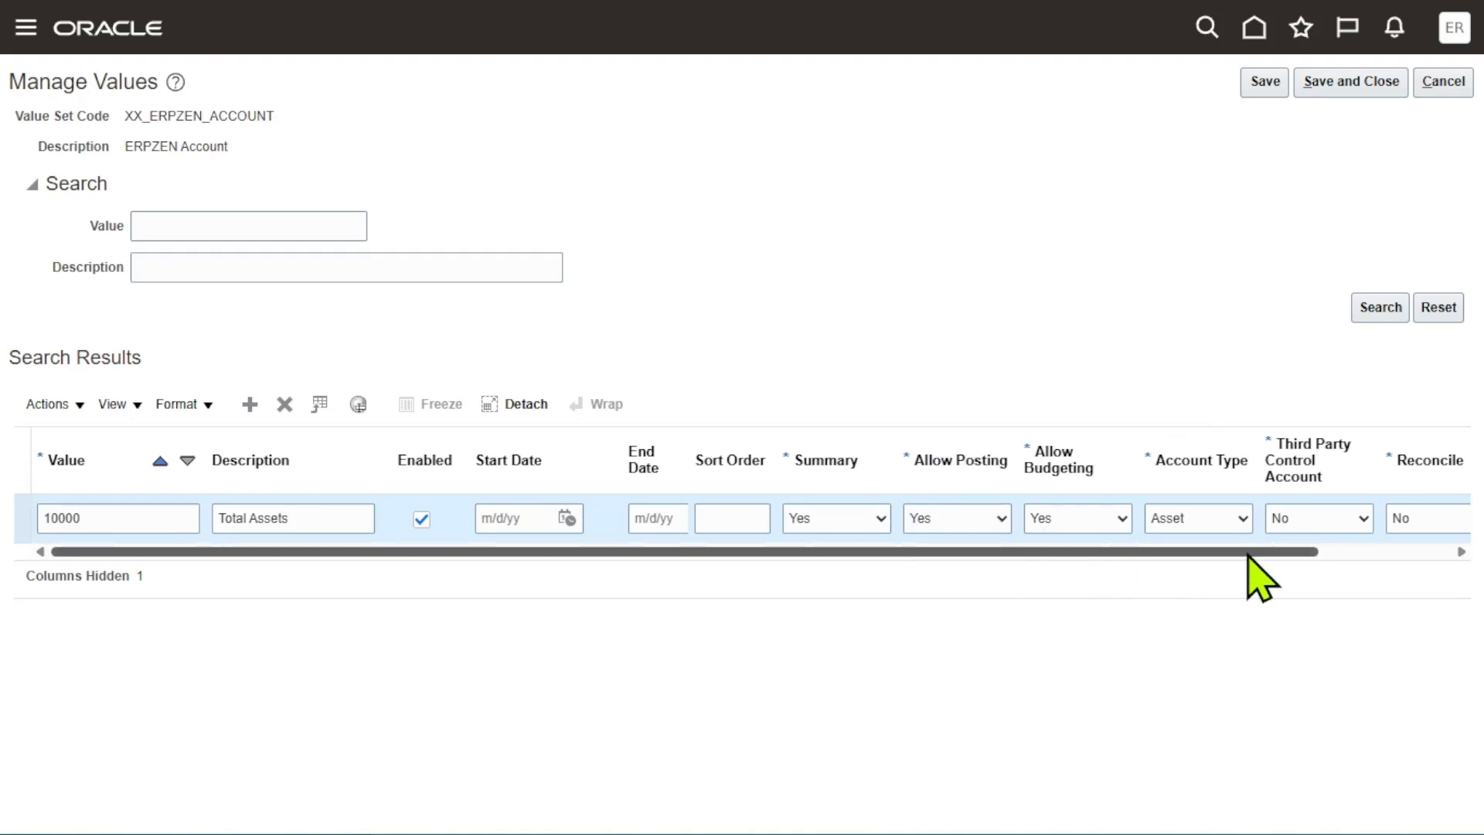
{"action": "left_click_drag", "start_coordinate": [1249, 551], "coordinate": [1368, 551]}
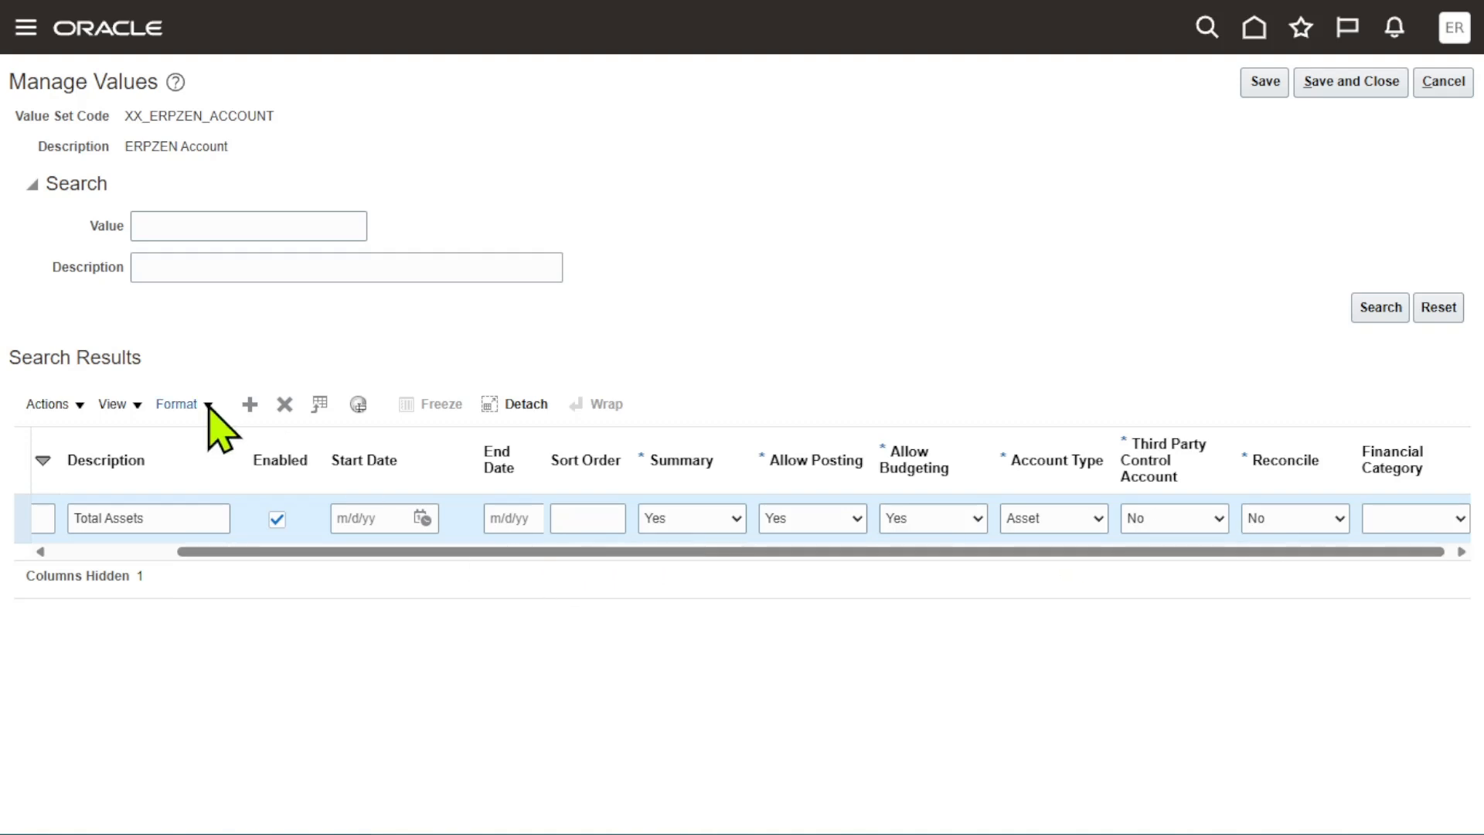
- Add a new account value 11000 with the description Current Assets
{"action": "left_click", "coordinate": [252, 400]}
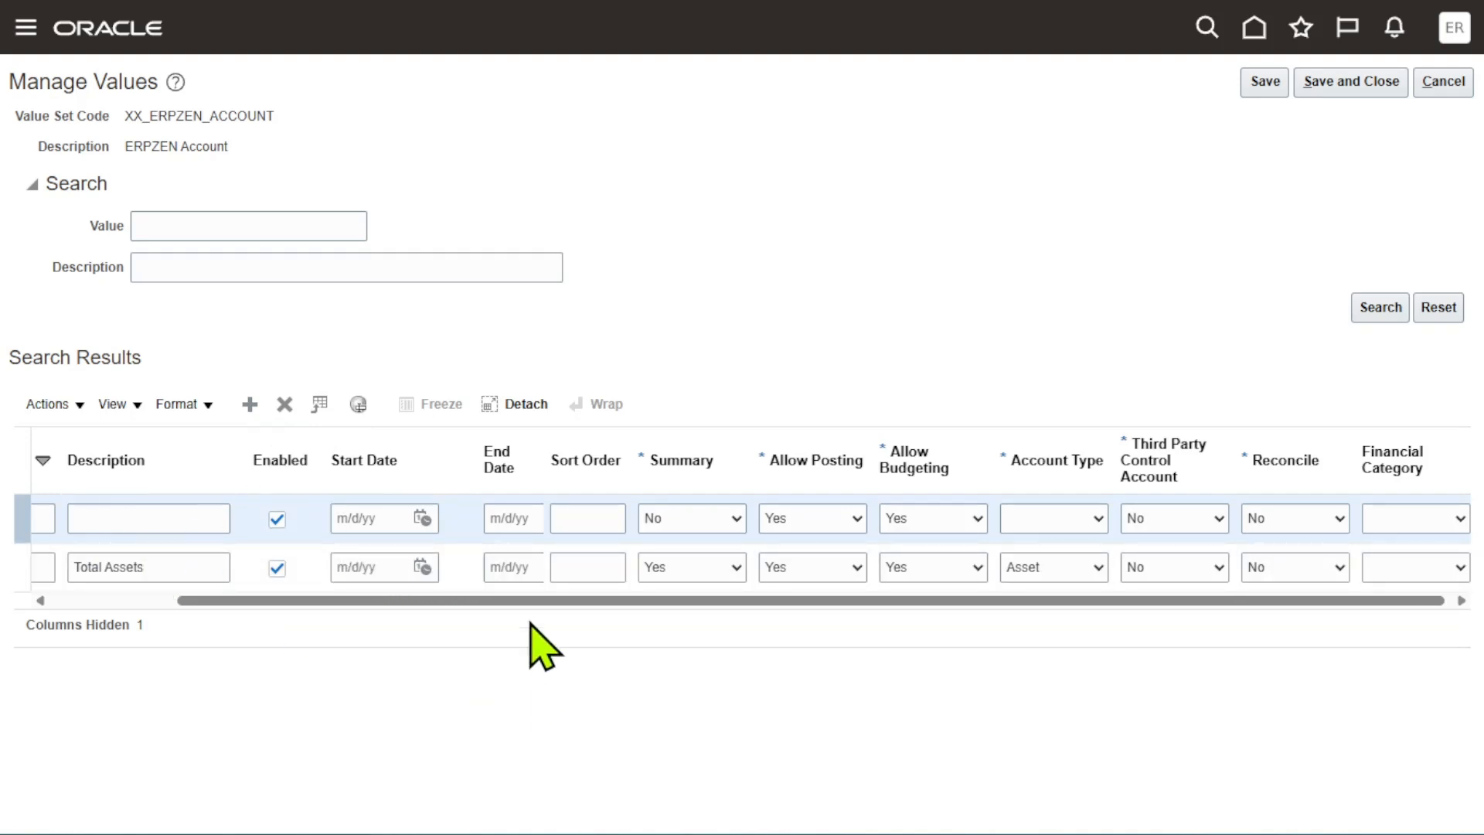
{"action": "left_click_drag", "start_coordinate": [518, 600], "coordinate": [335, 597]}
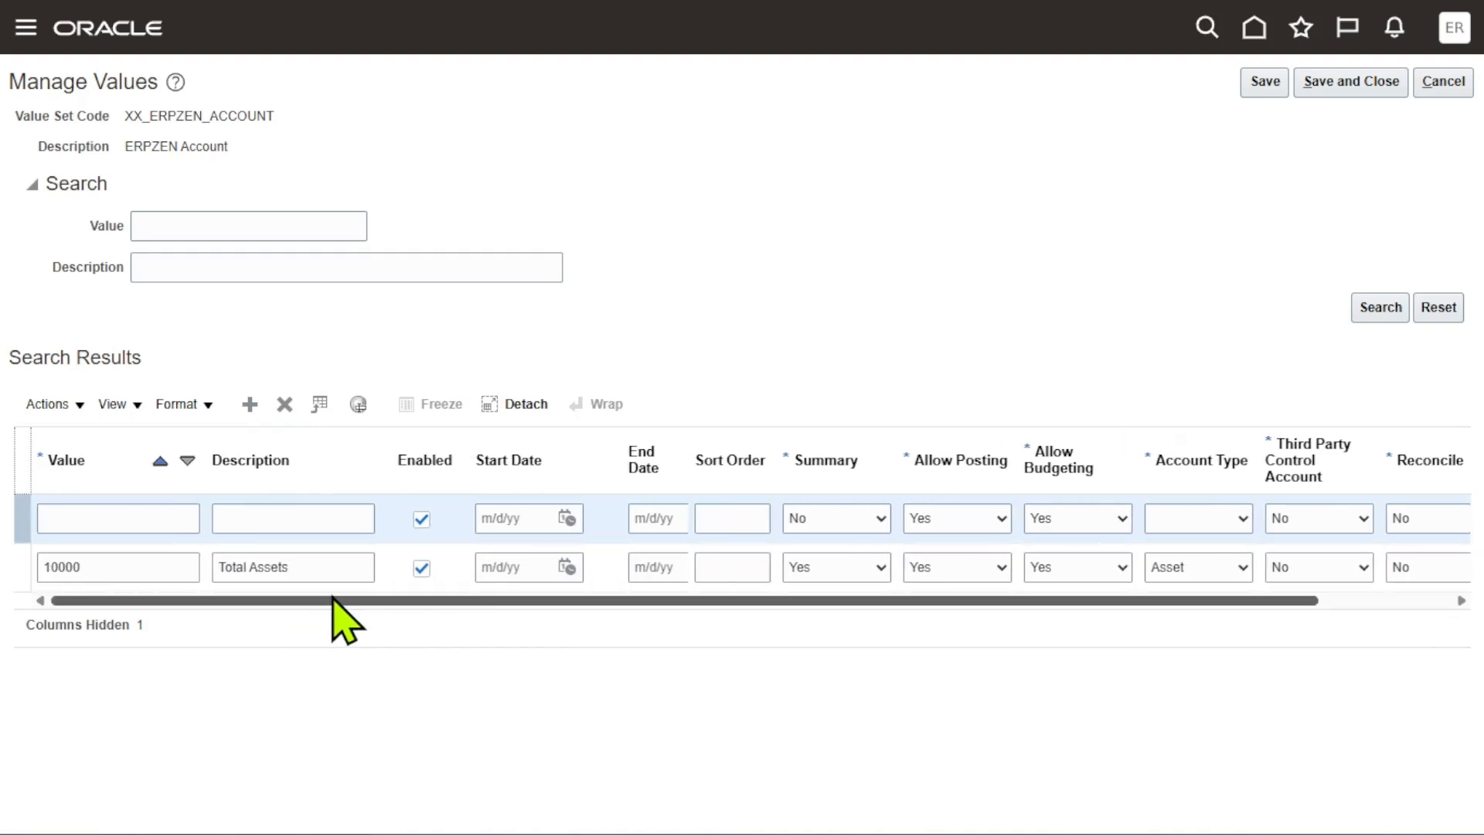
{"action": "left_click", "coordinate": [107, 519]}
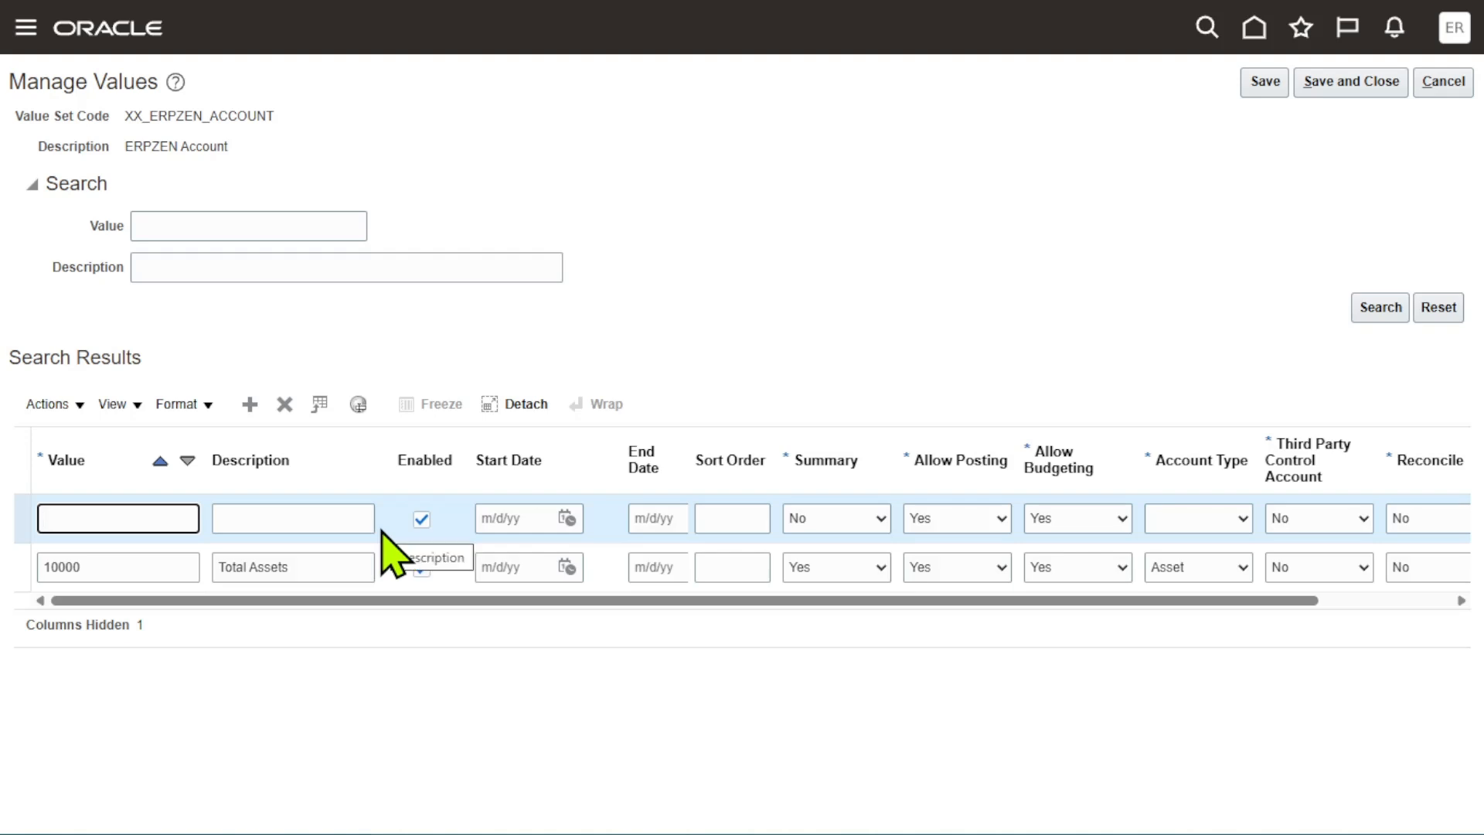
{"action": "type", "text": "11000"}
{"action": "key", "text": "Tab"}
{"action": "type", "text": "C"}
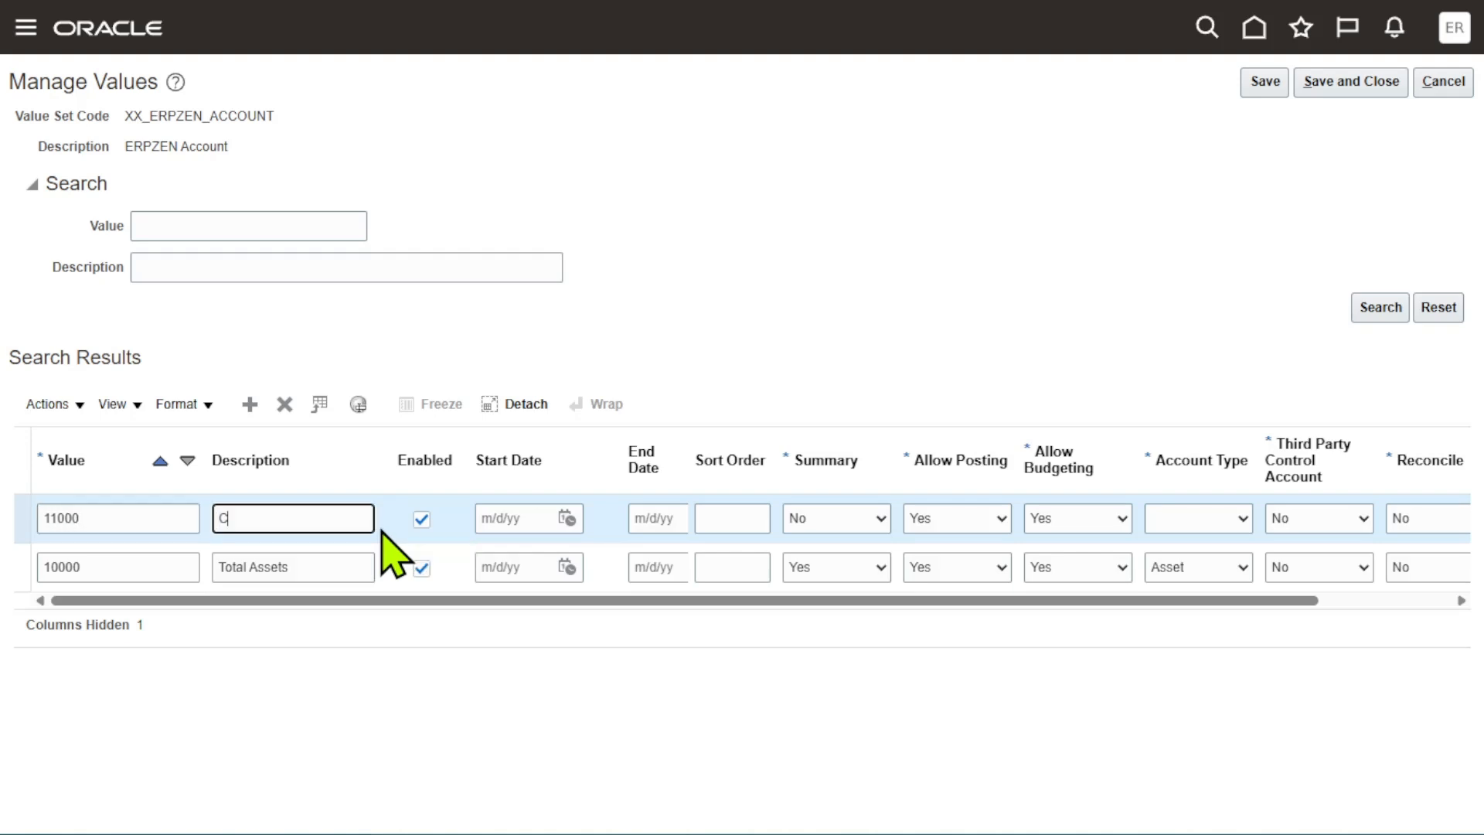
{"action": "type", "text": "urrent Assets"}
- Set Summary to Yes and Account Type to Asset for the Current Assets value
{"action": "left_click", "coordinate": [821, 523]}
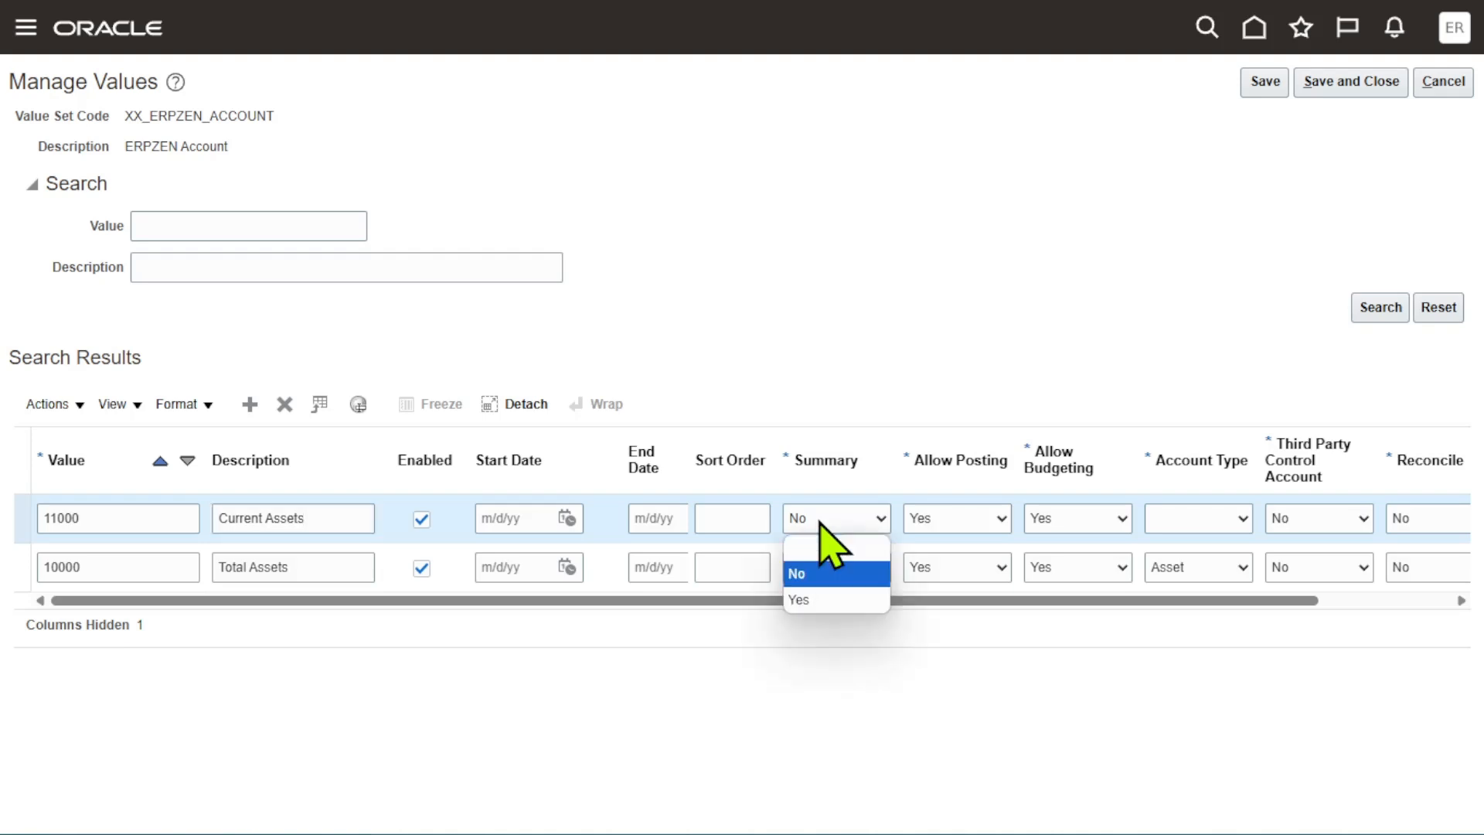
{"action": "left_click", "coordinate": [826, 600]}
{"action": "left_click", "coordinate": [1240, 520]}
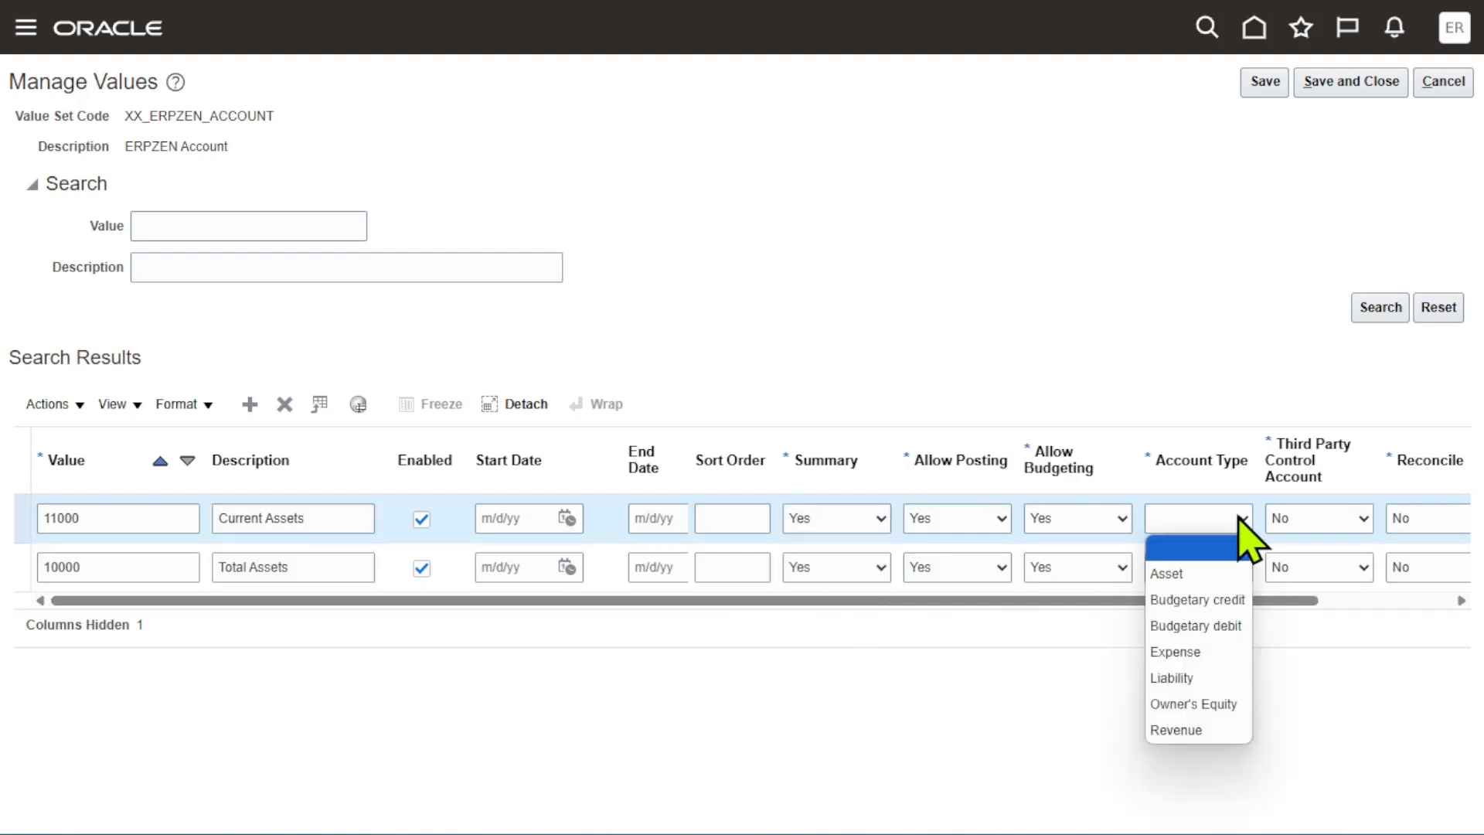
{"action": "left_click", "coordinate": [1191, 574]}
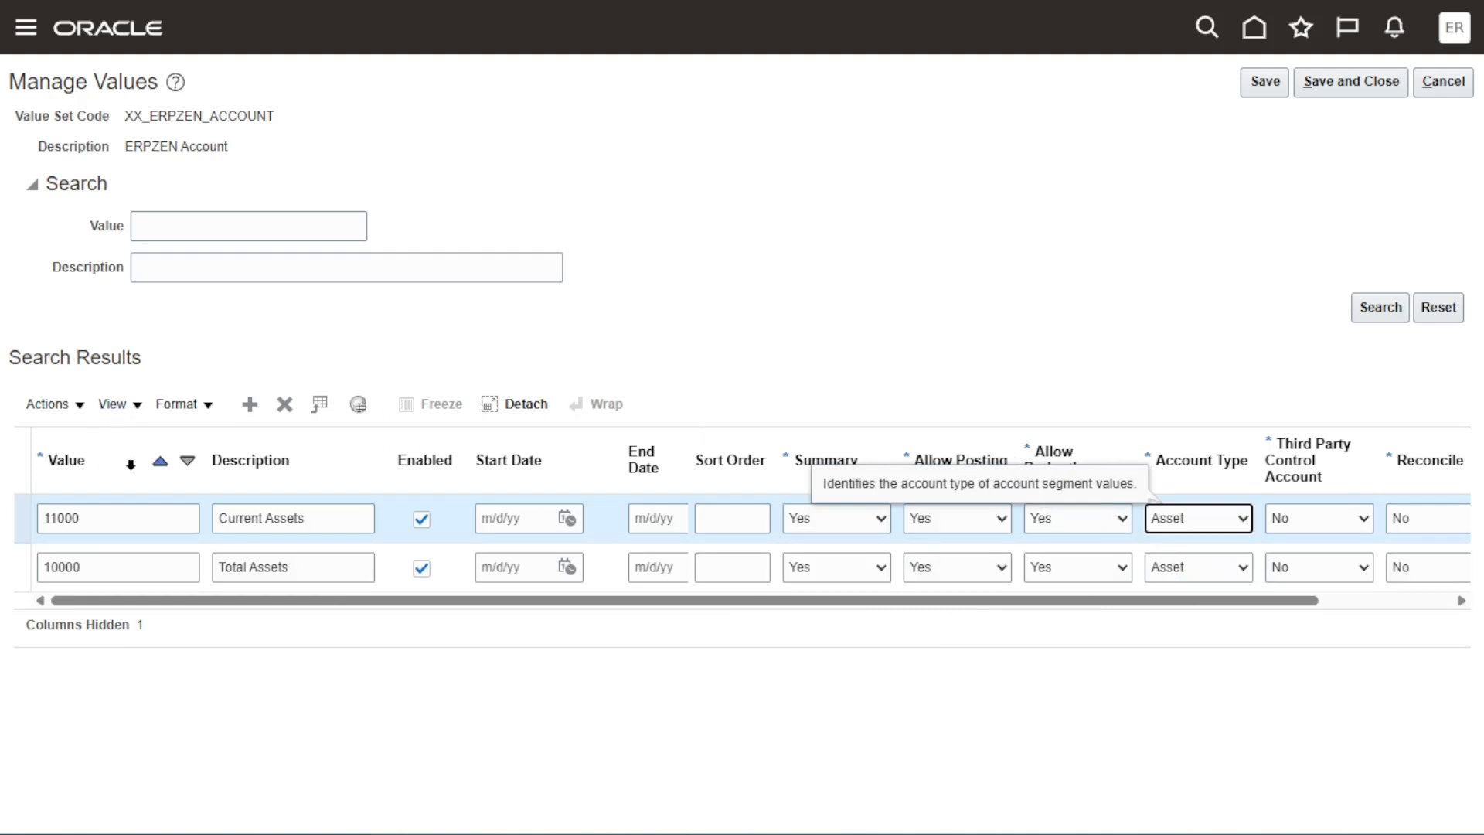
- Add account value 11100 with the description Cash at Bank and Account Type Asset
{"action": "left_click", "coordinate": [249, 404]}
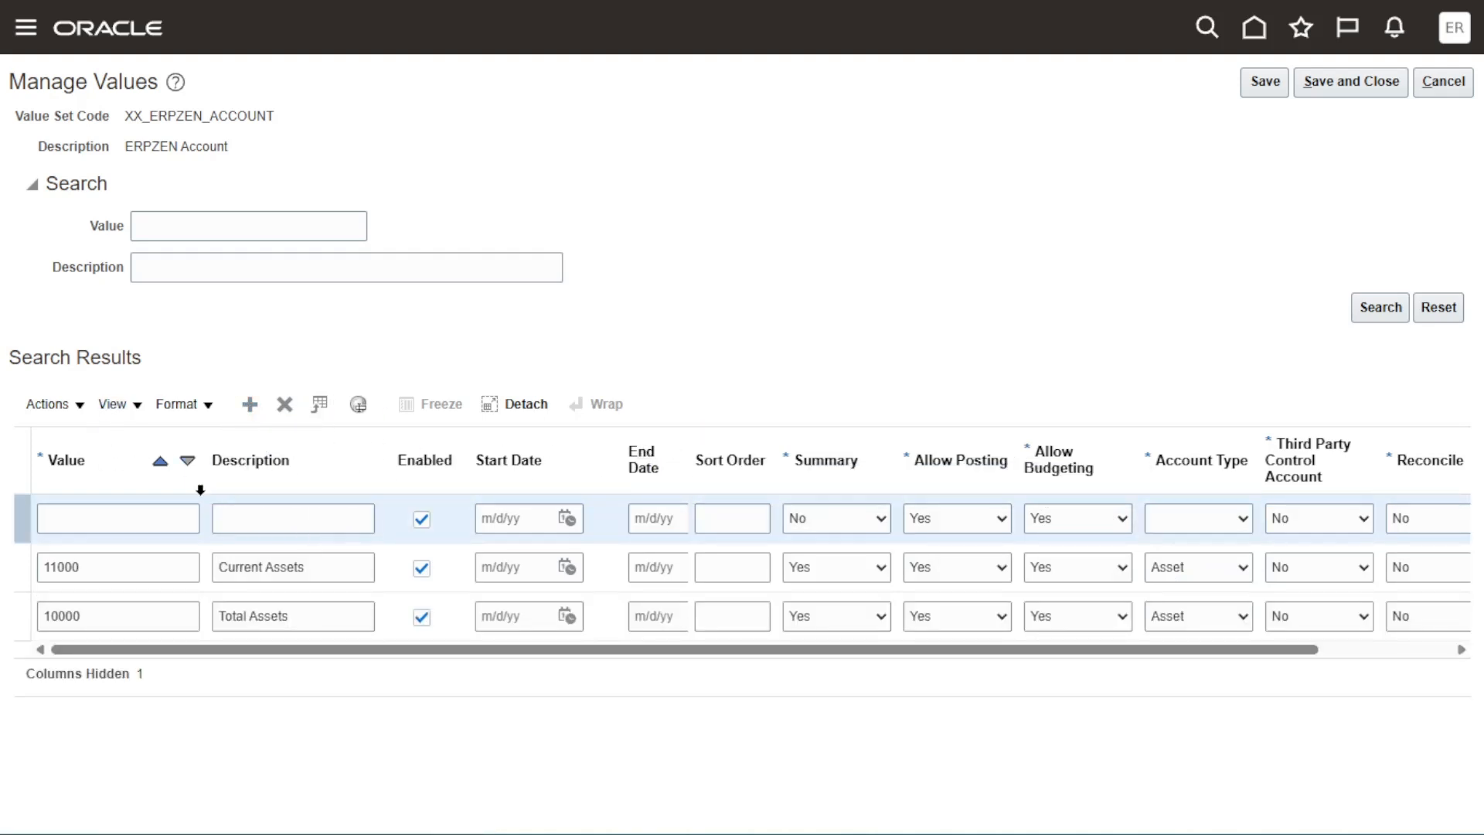
{"action": "left_click", "coordinate": [185, 519]}
{"action": "type", "text": "111"}
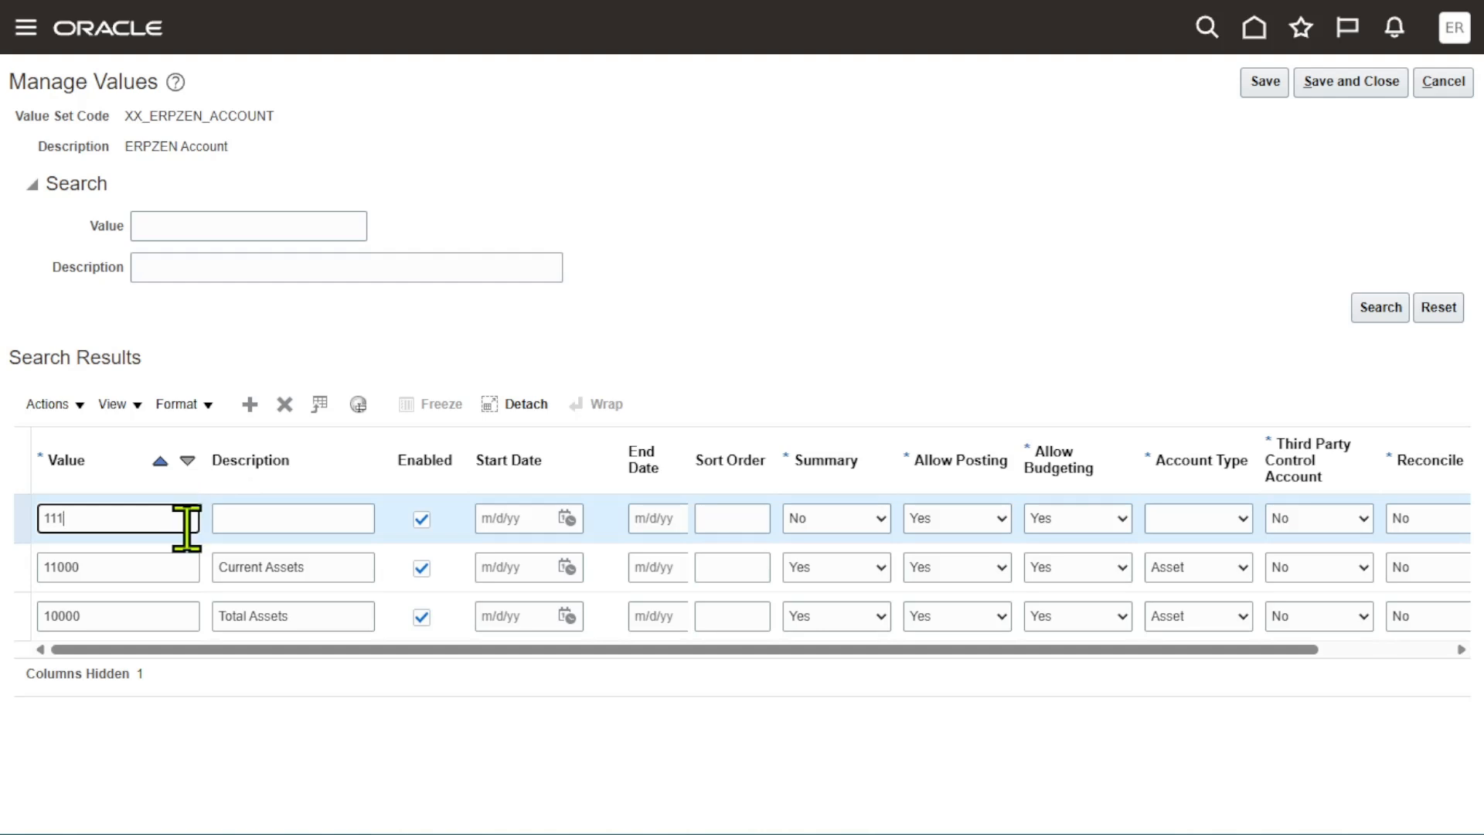
{"action": "type", "text": "00"}
{"action": "key", "text": "Tab"}
{"action": "type", "text": "Cash"}
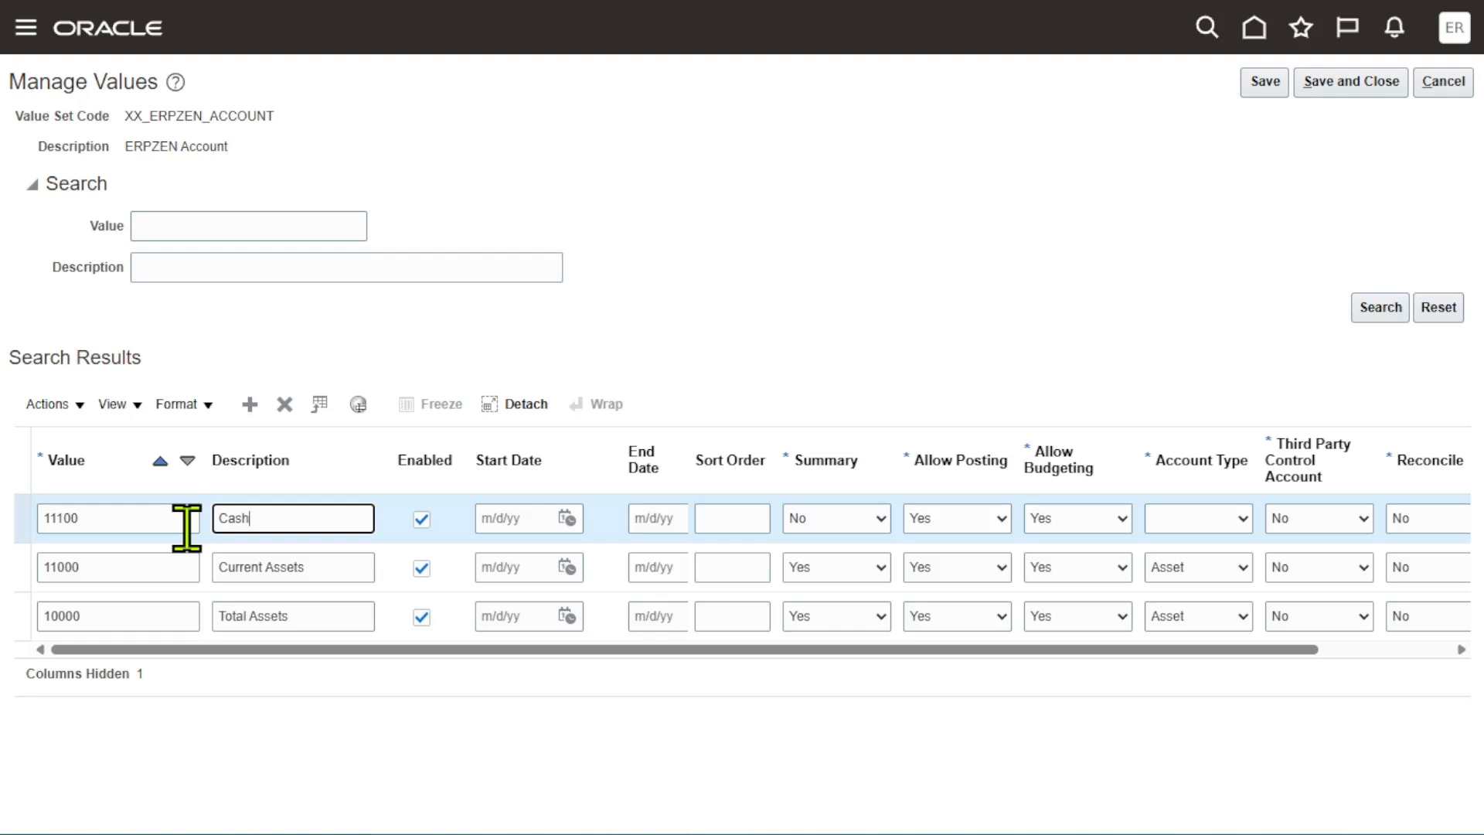
{"action": "type", "text": " at Bank"}
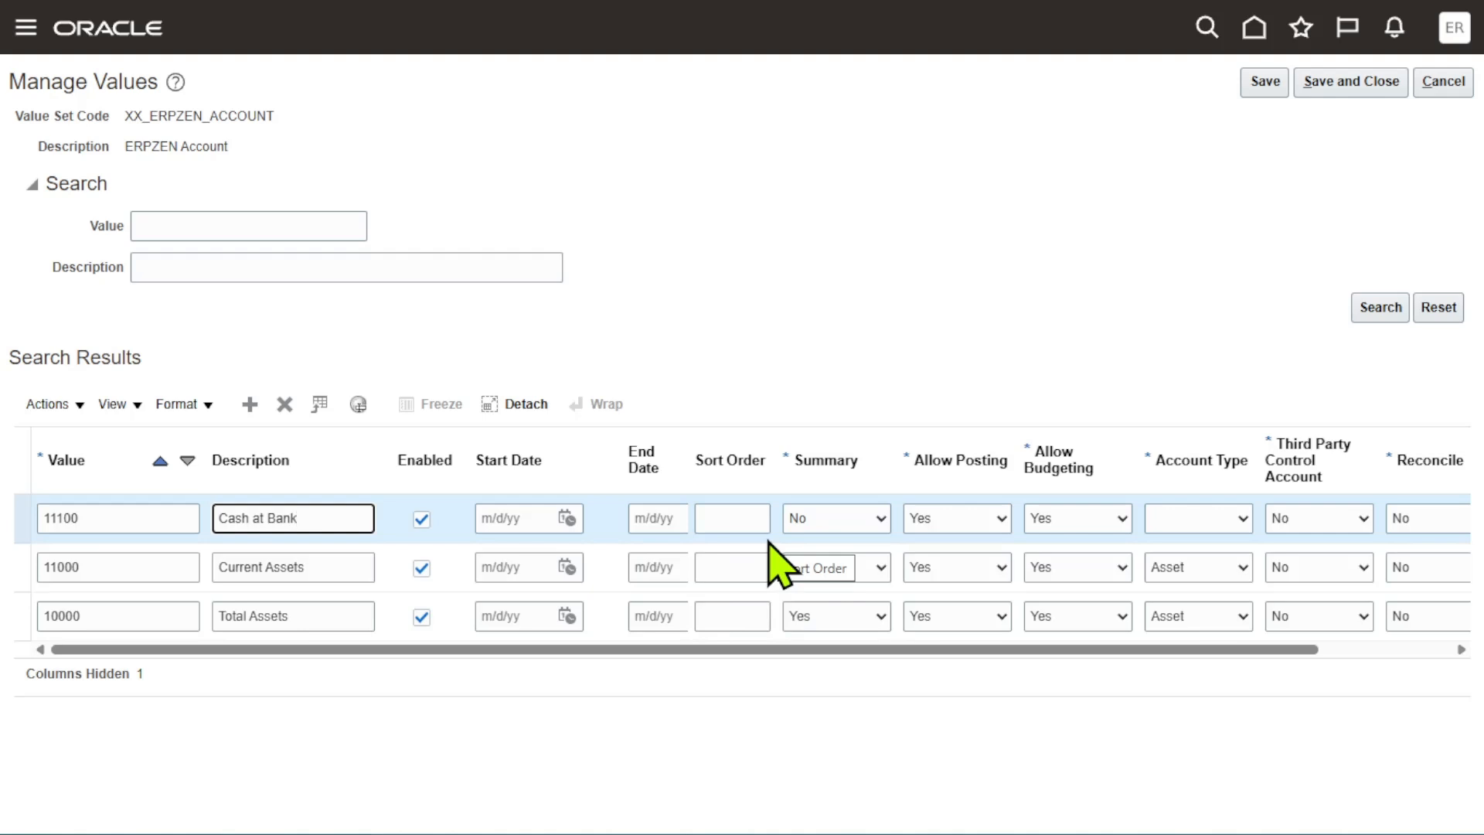
{"action": "left_click", "coordinate": [1187, 517]}
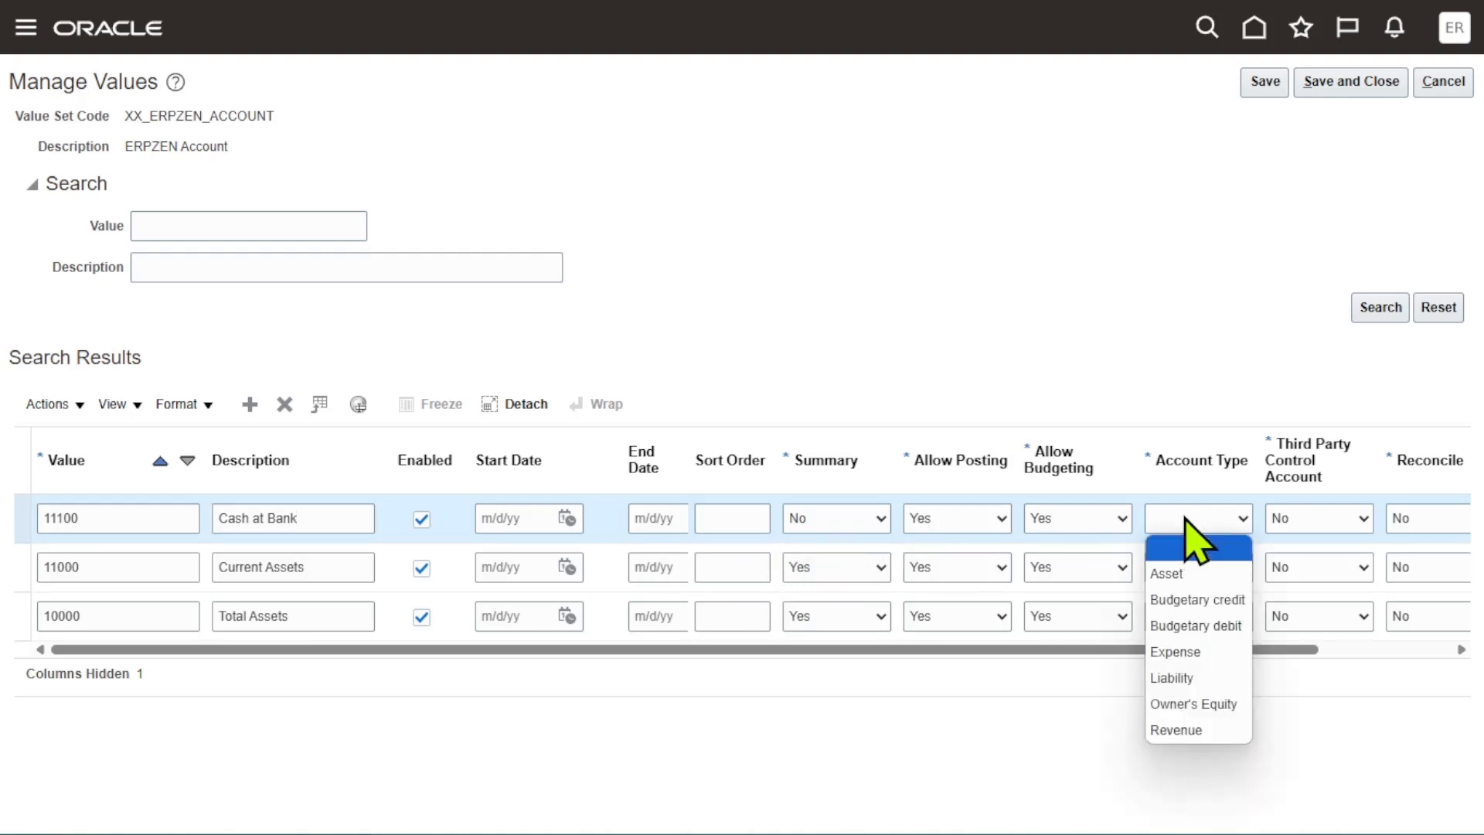
{"action": "left_click", "coordinate": [1176, 572]}
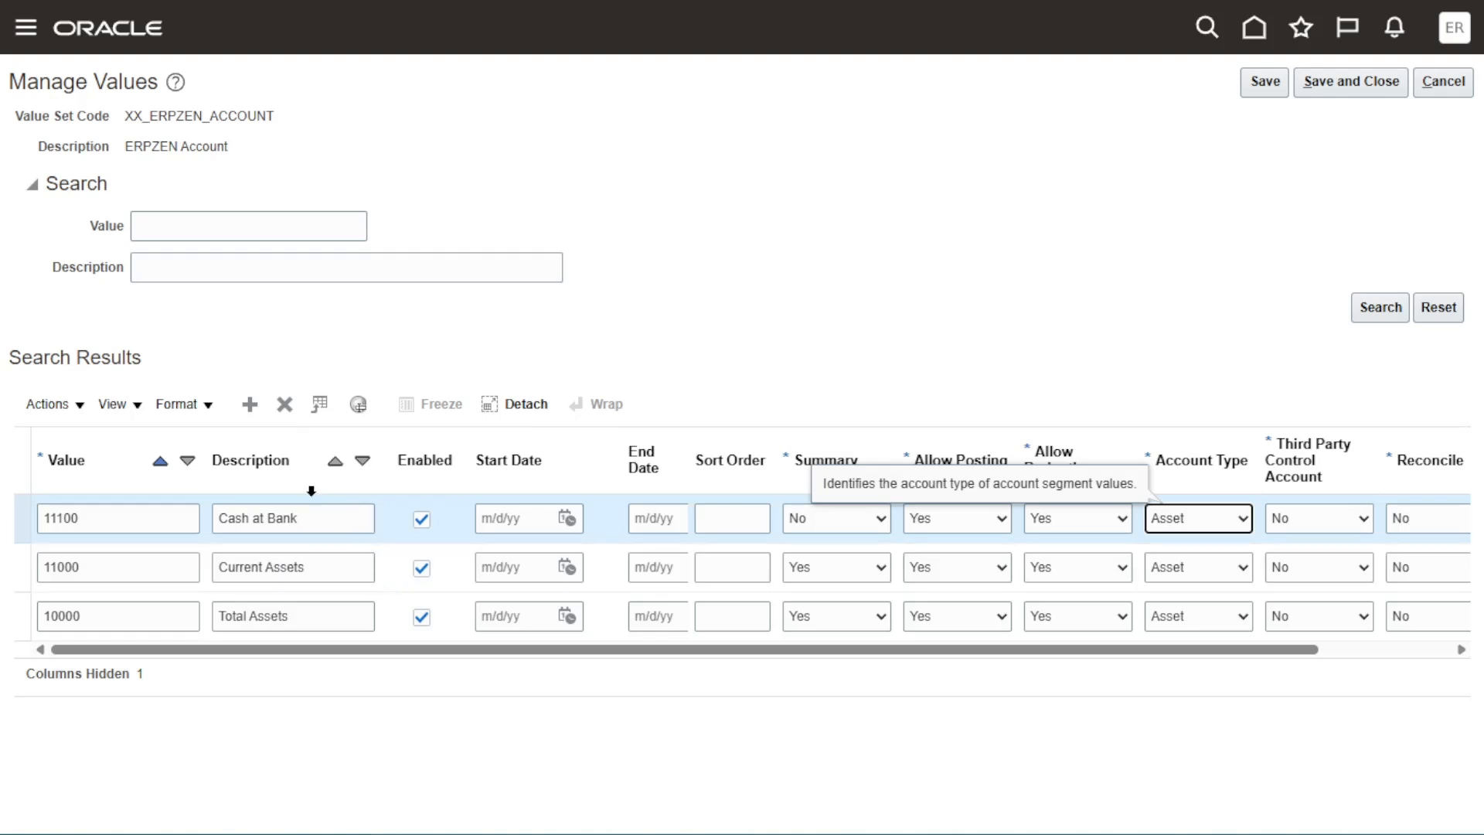
- Add account value 11101 with the description Bandhan Bank and Account Type Asset
{"action": "left_click", "coordinate": [261, 404]}
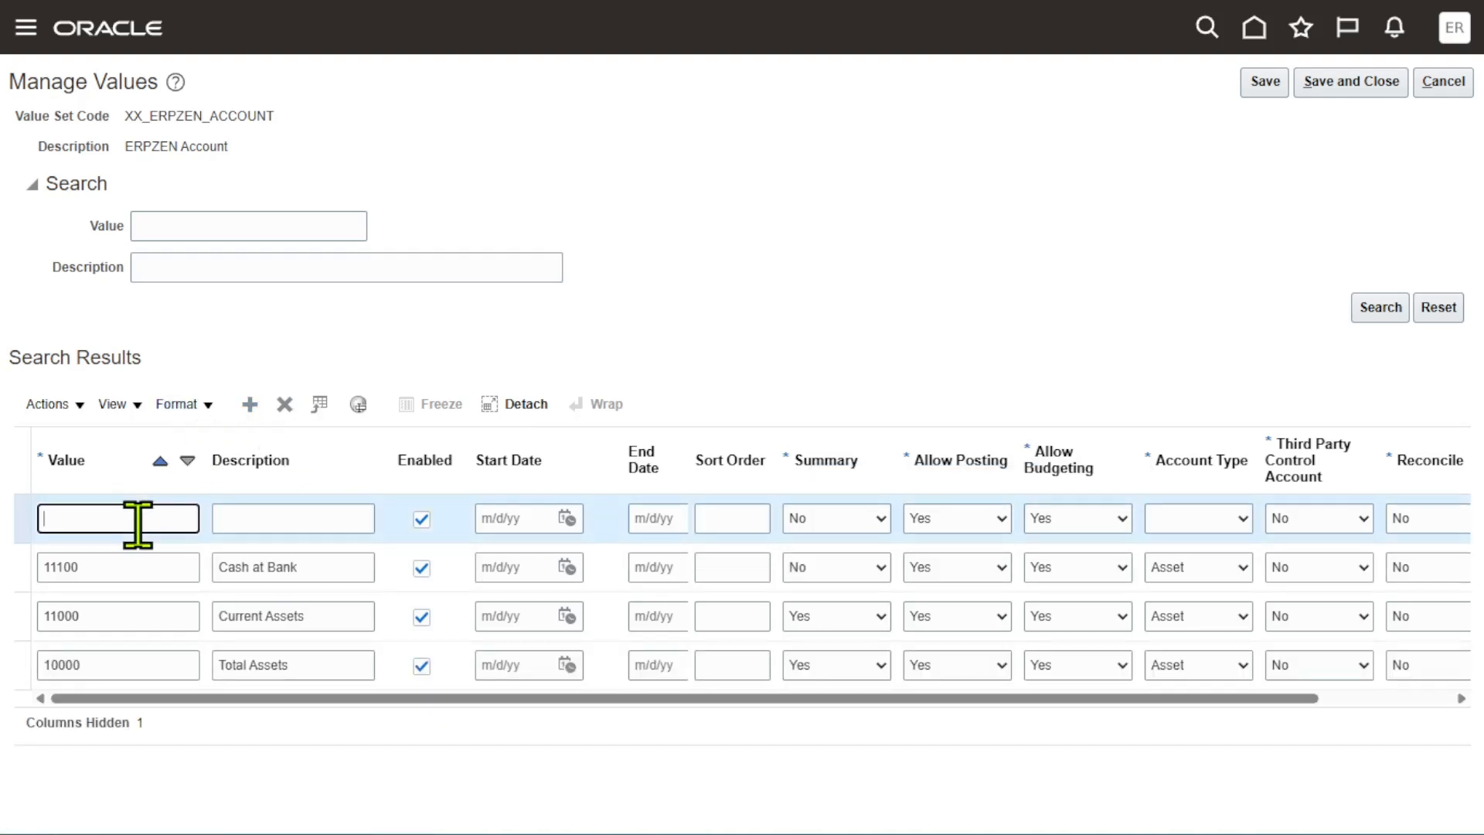
{"action": "type", "text": "11101"}
{"action": "key", "text": "Tab"}
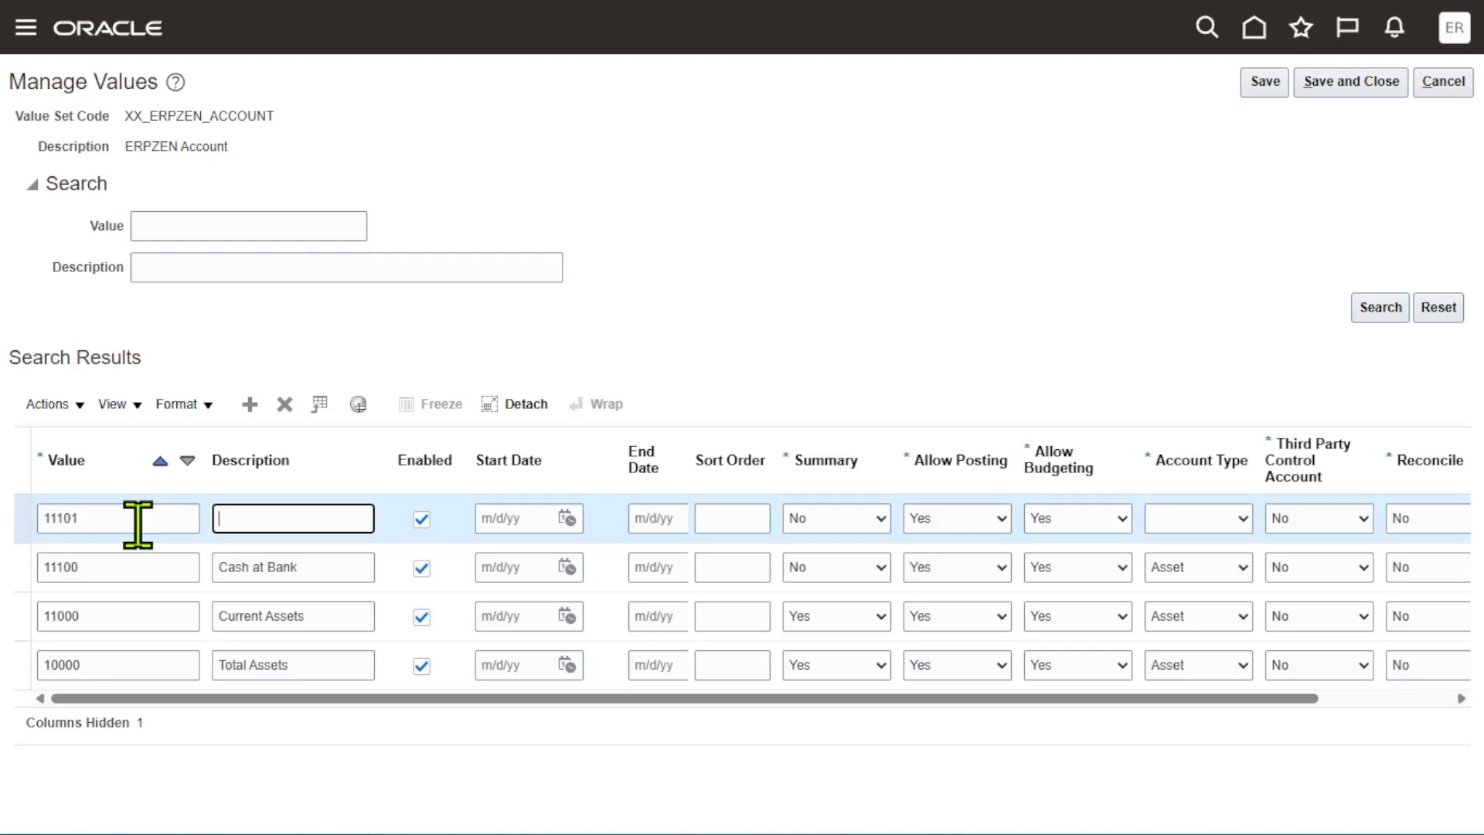
{"action": "type", "text": "Bandhan Bank"}
{"action": "left_click", "coordinate": [1235, 520]}
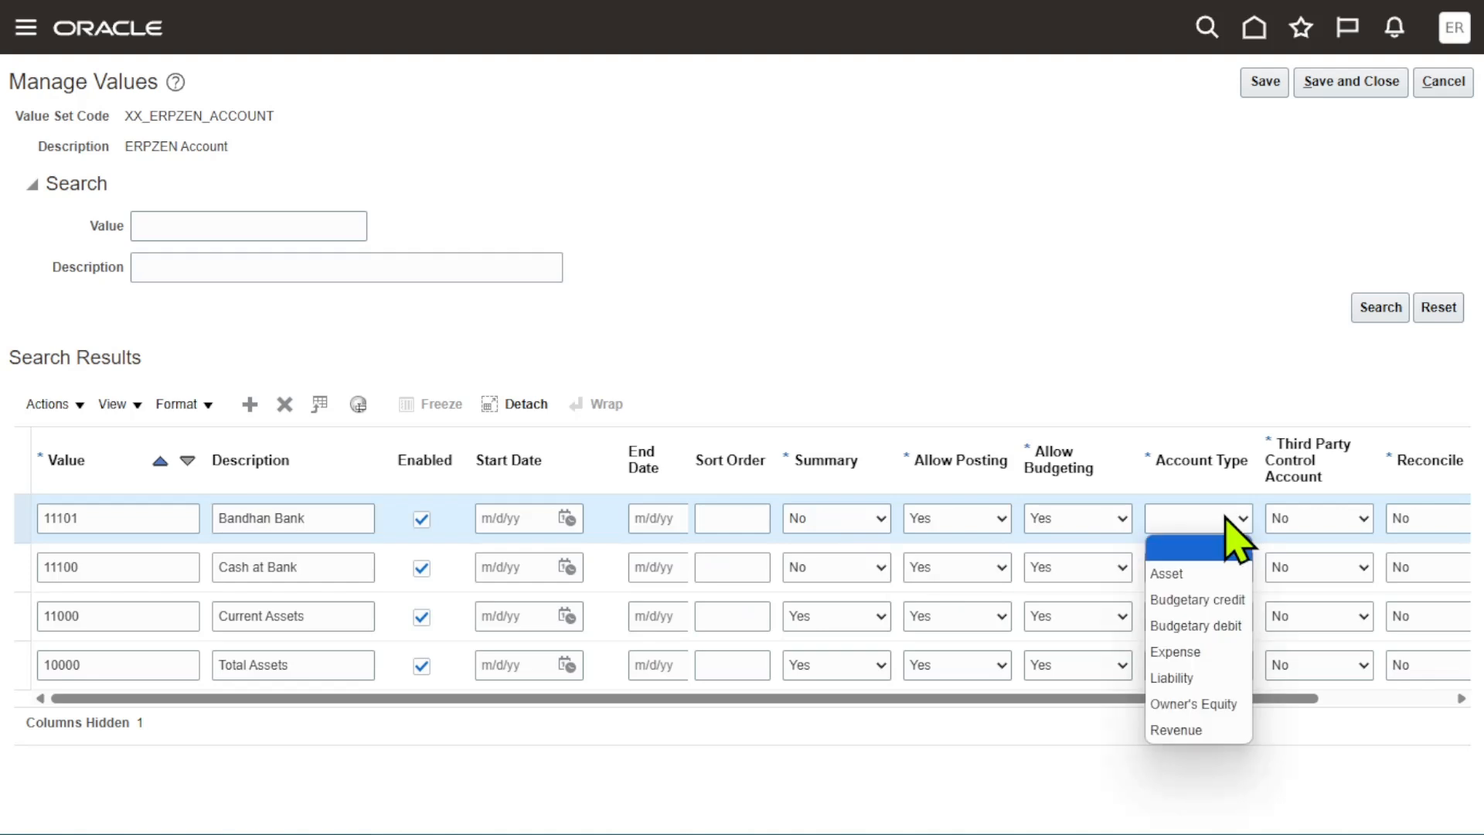
{"action": "left_click", "coordinate": [1206, 574]}
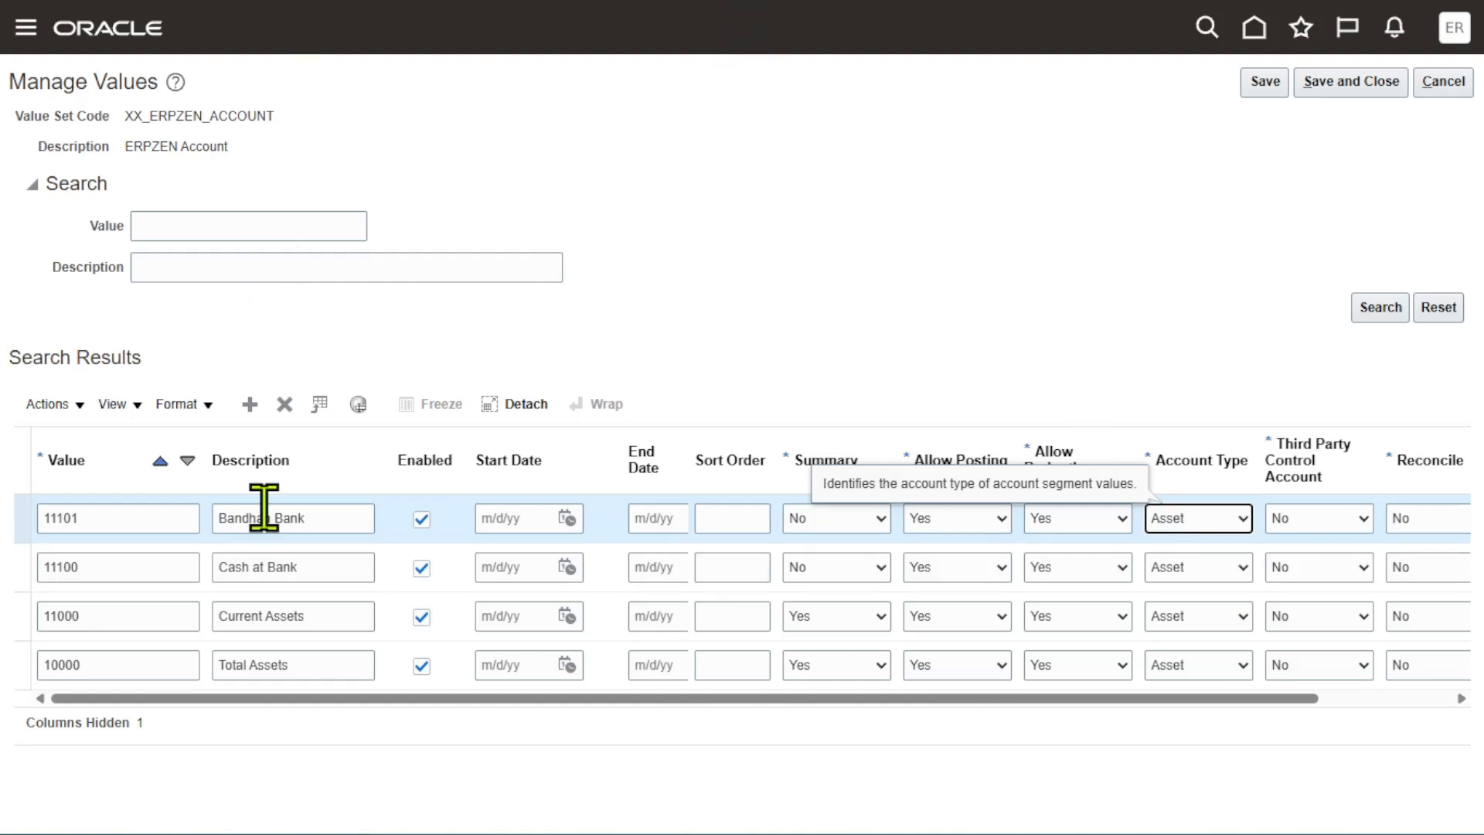
- Add account value 11102 with the description RBL Bank and Account Type Asset
{"action": "left_click", "coordinate": [255, 402]}
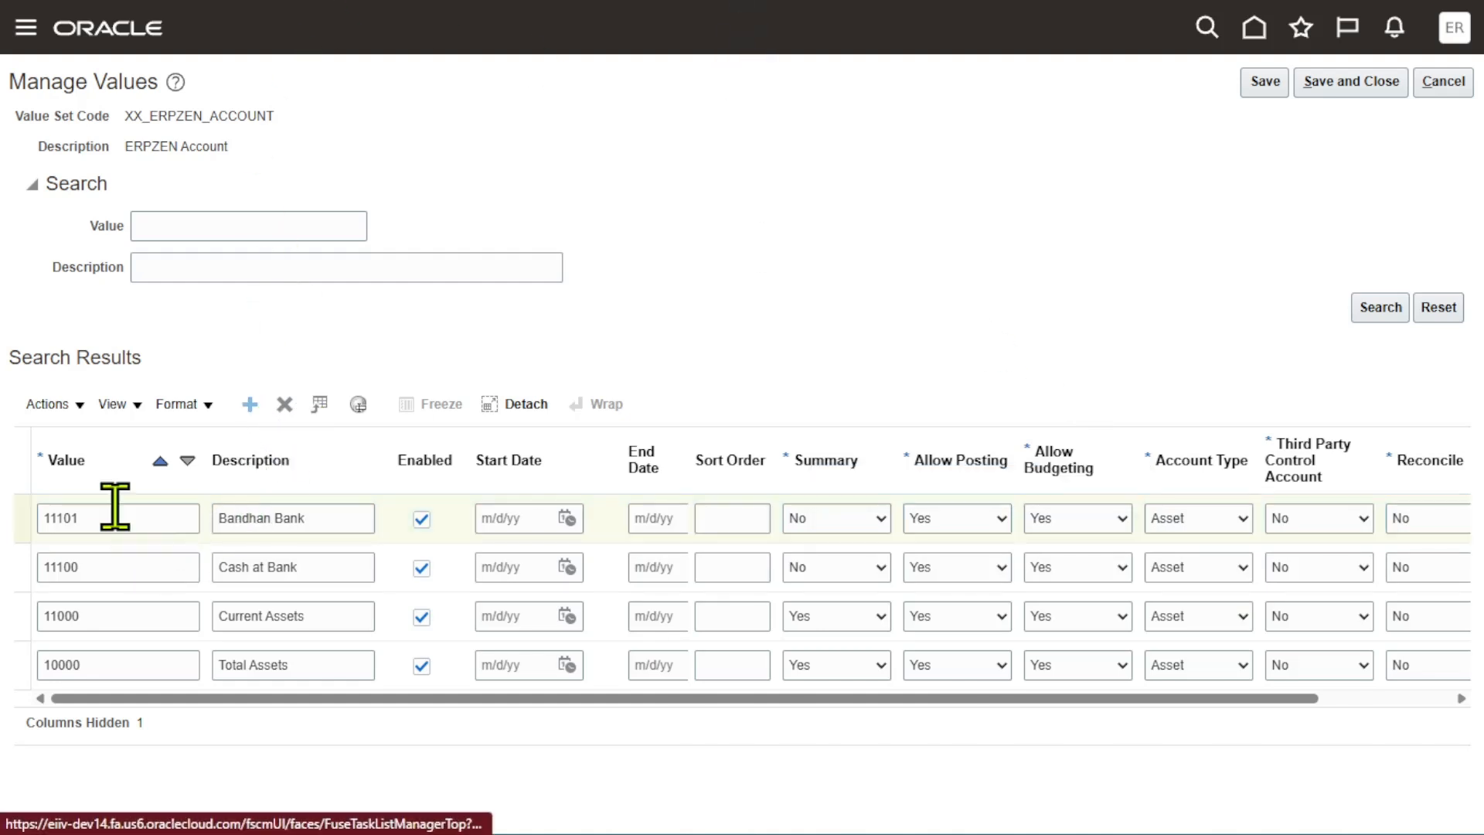
{"action": "type", "text": "111"}
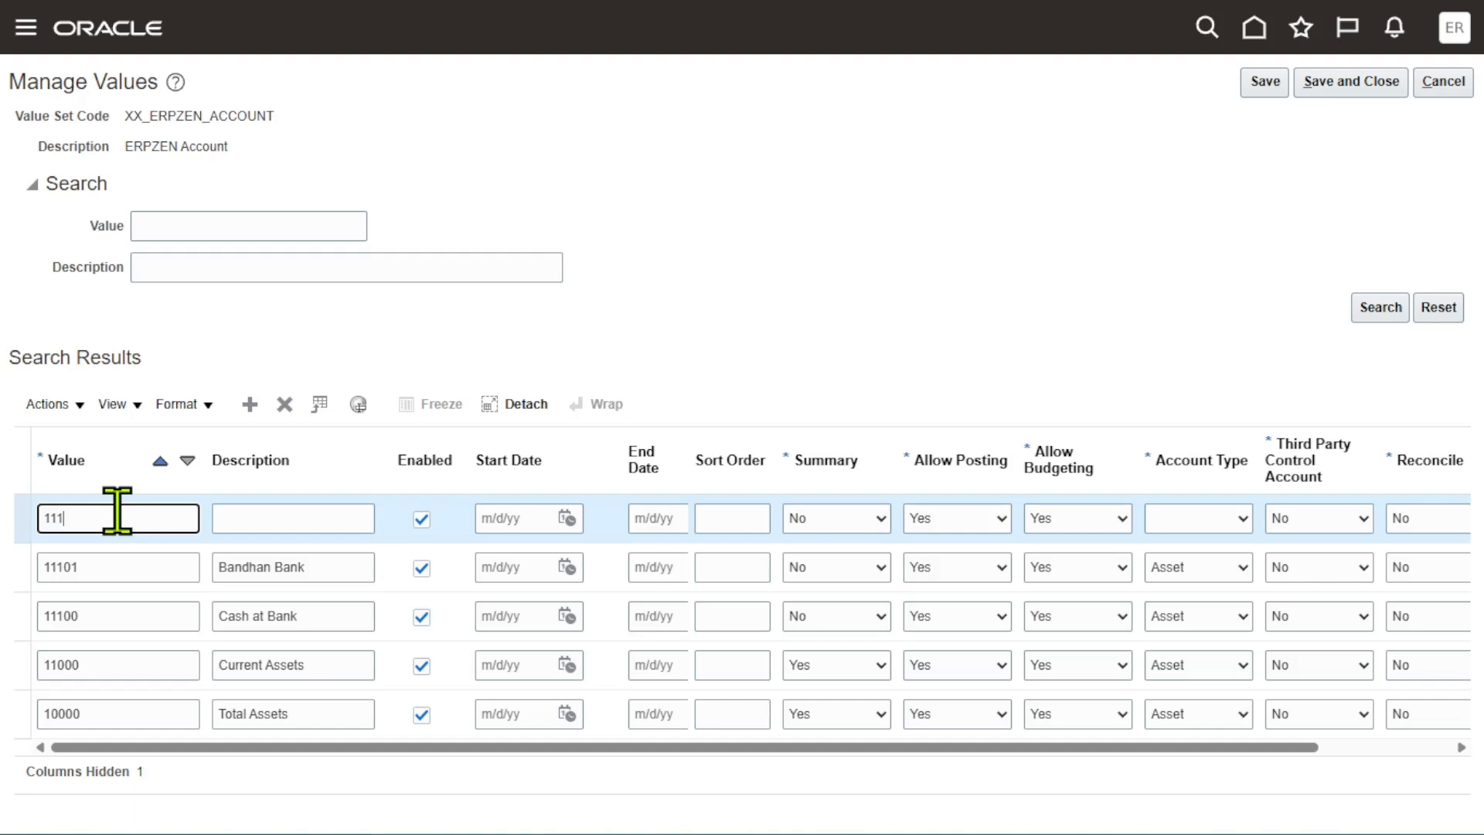
{"action": "type", "text": "02"}
{"action": "key", "text": "Tab"}
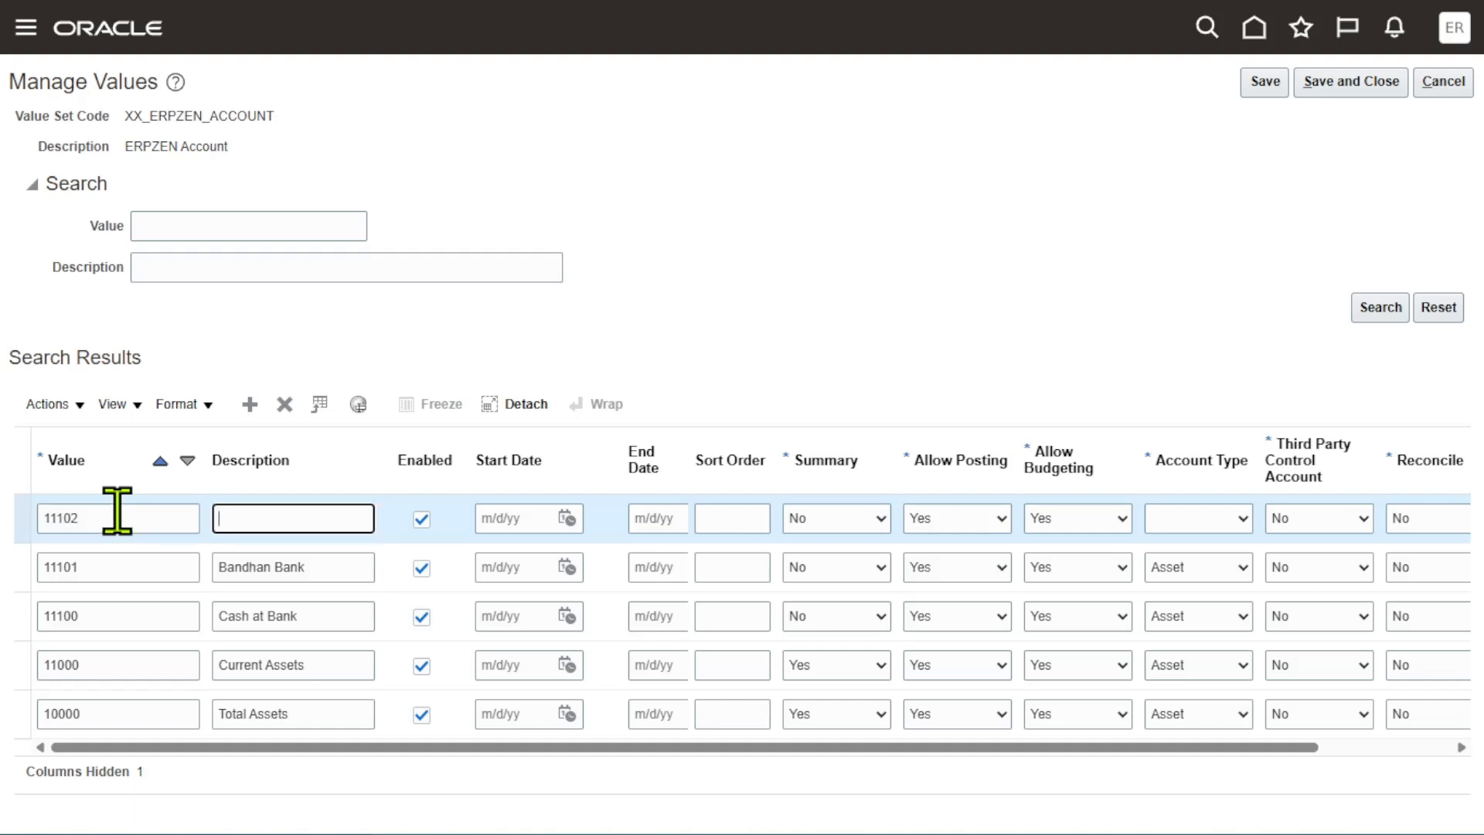
{"action": "type", "text": "RBL Bank"}
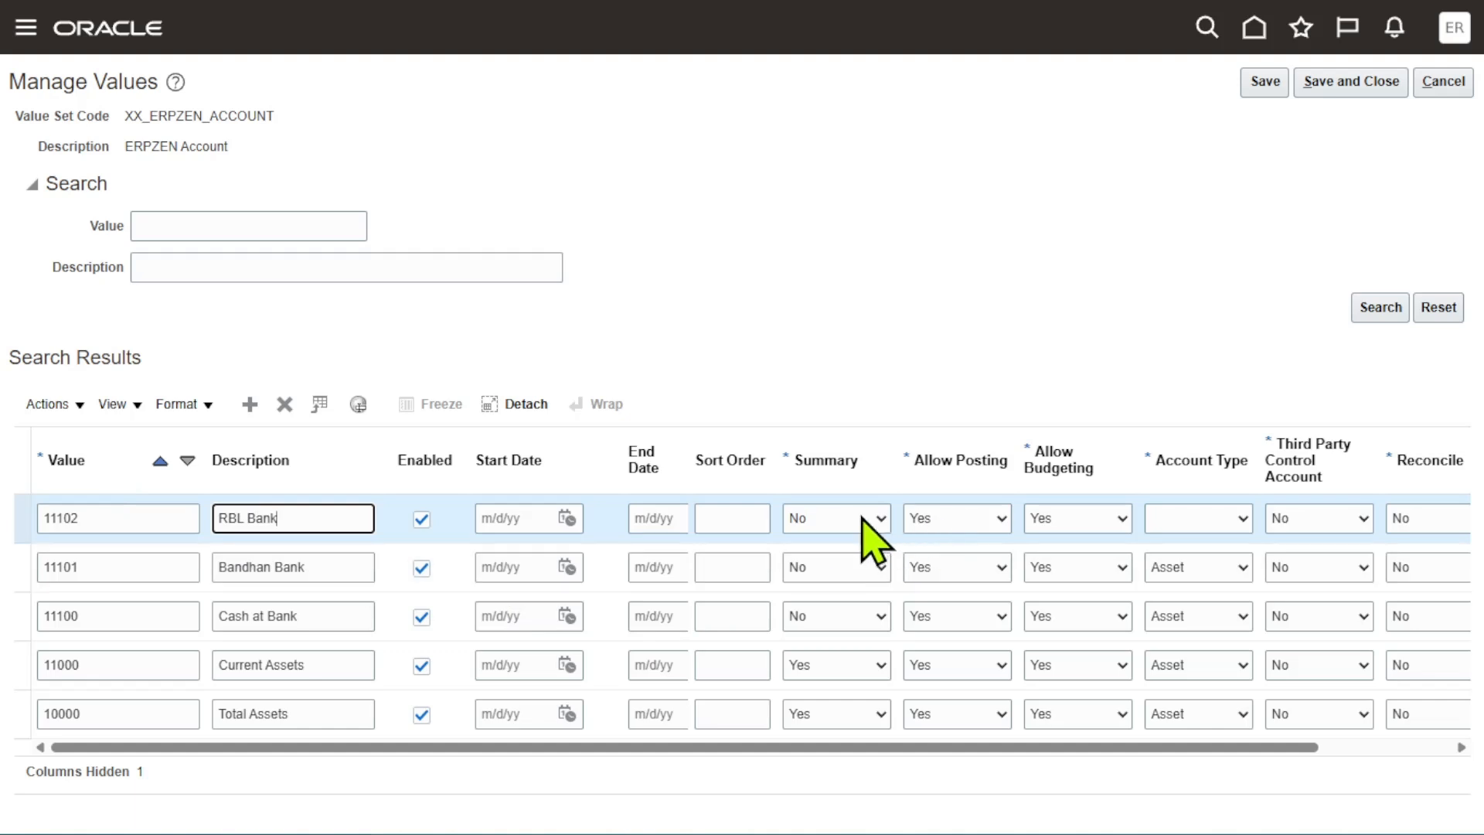
{"action": "left_click", "coordinate": [1212, 525]}
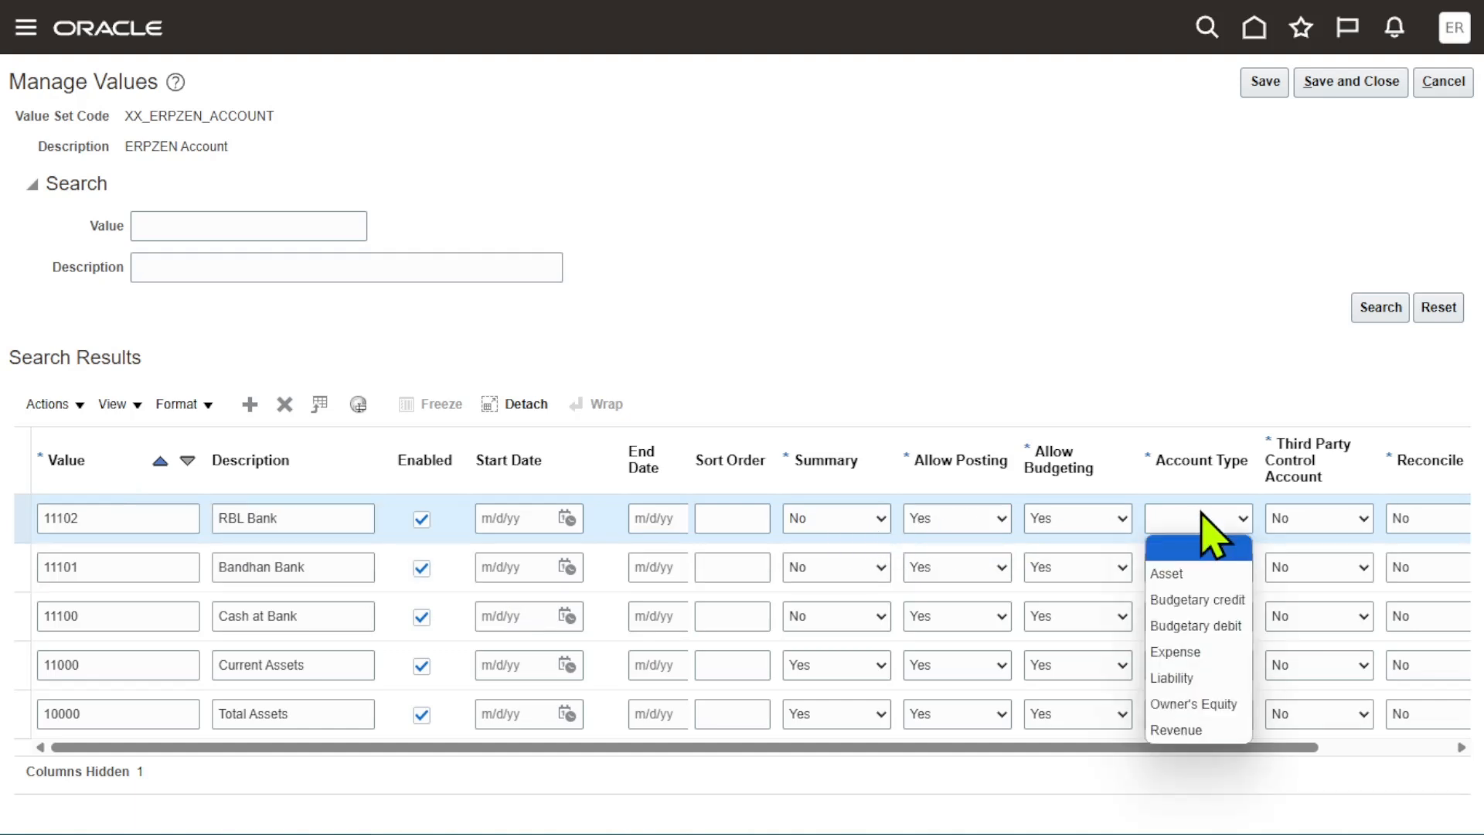
{"action": "left_click", "coordinate": [1182, 572]}
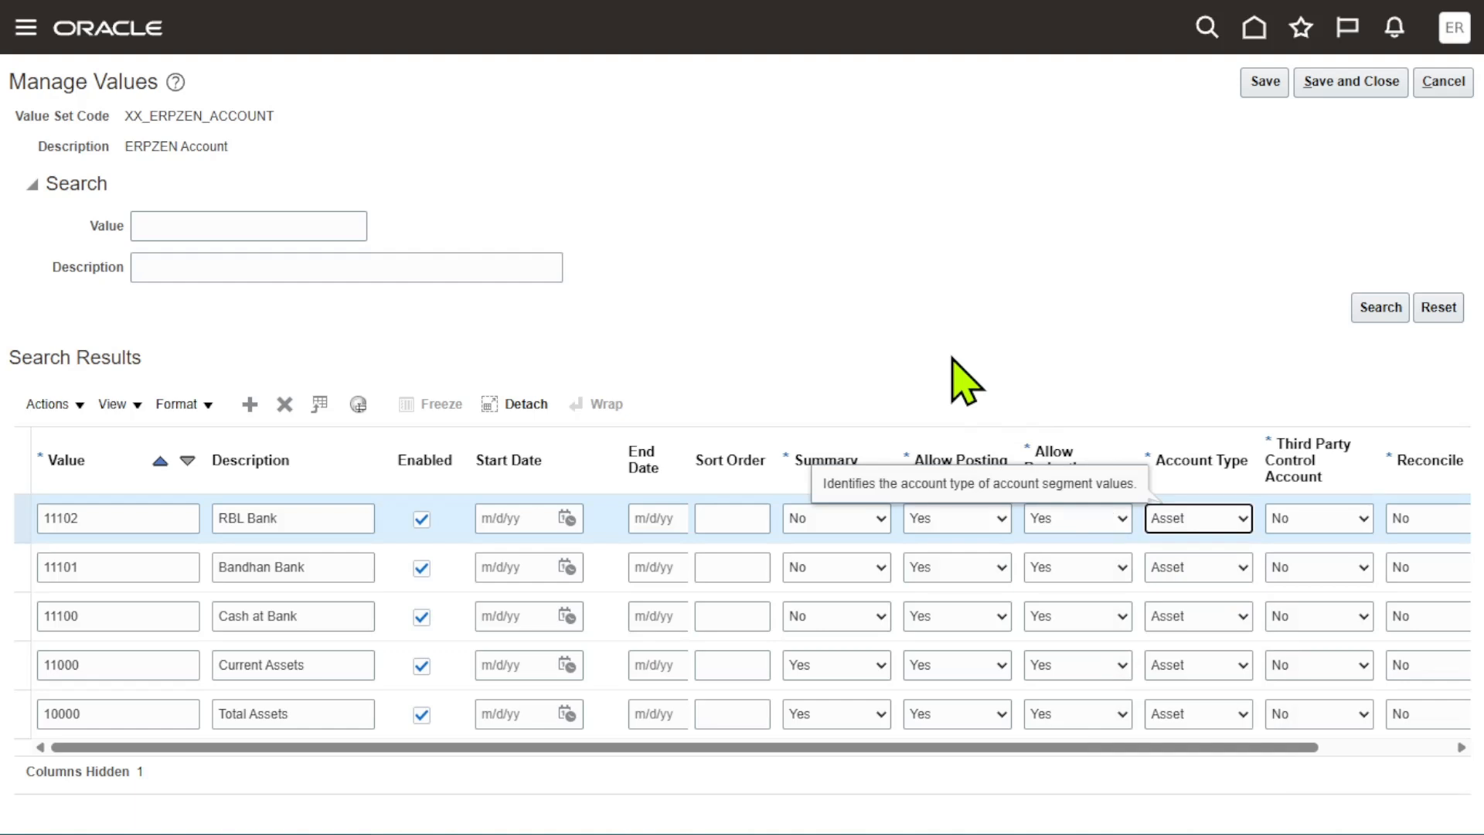
- Add account value 11103 with the description Eluri Bank and Account Type Asset
{"action": "left_click", "coordinate": [249, 403]}
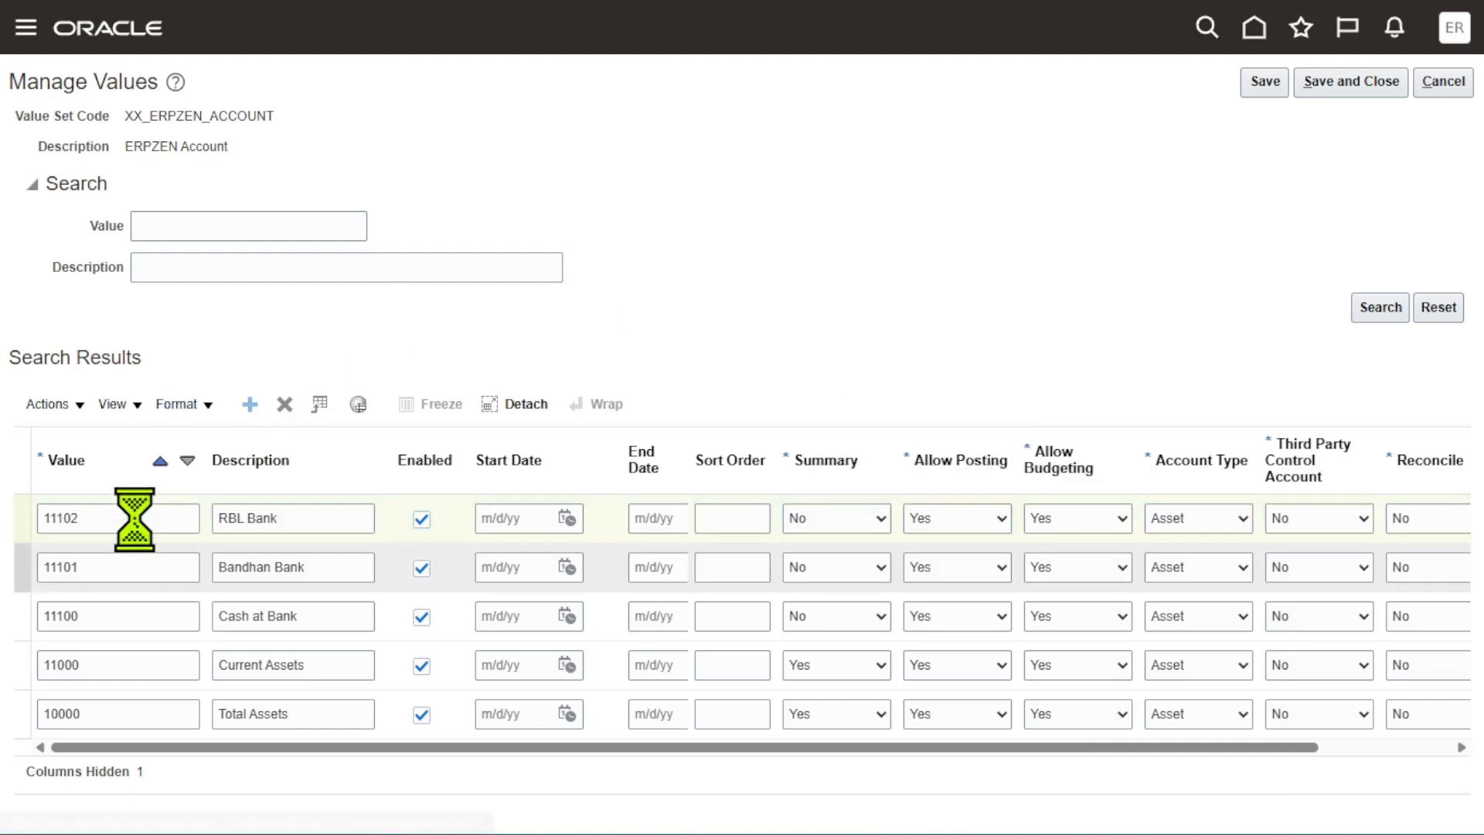
{"action": "type", "text": "1"}
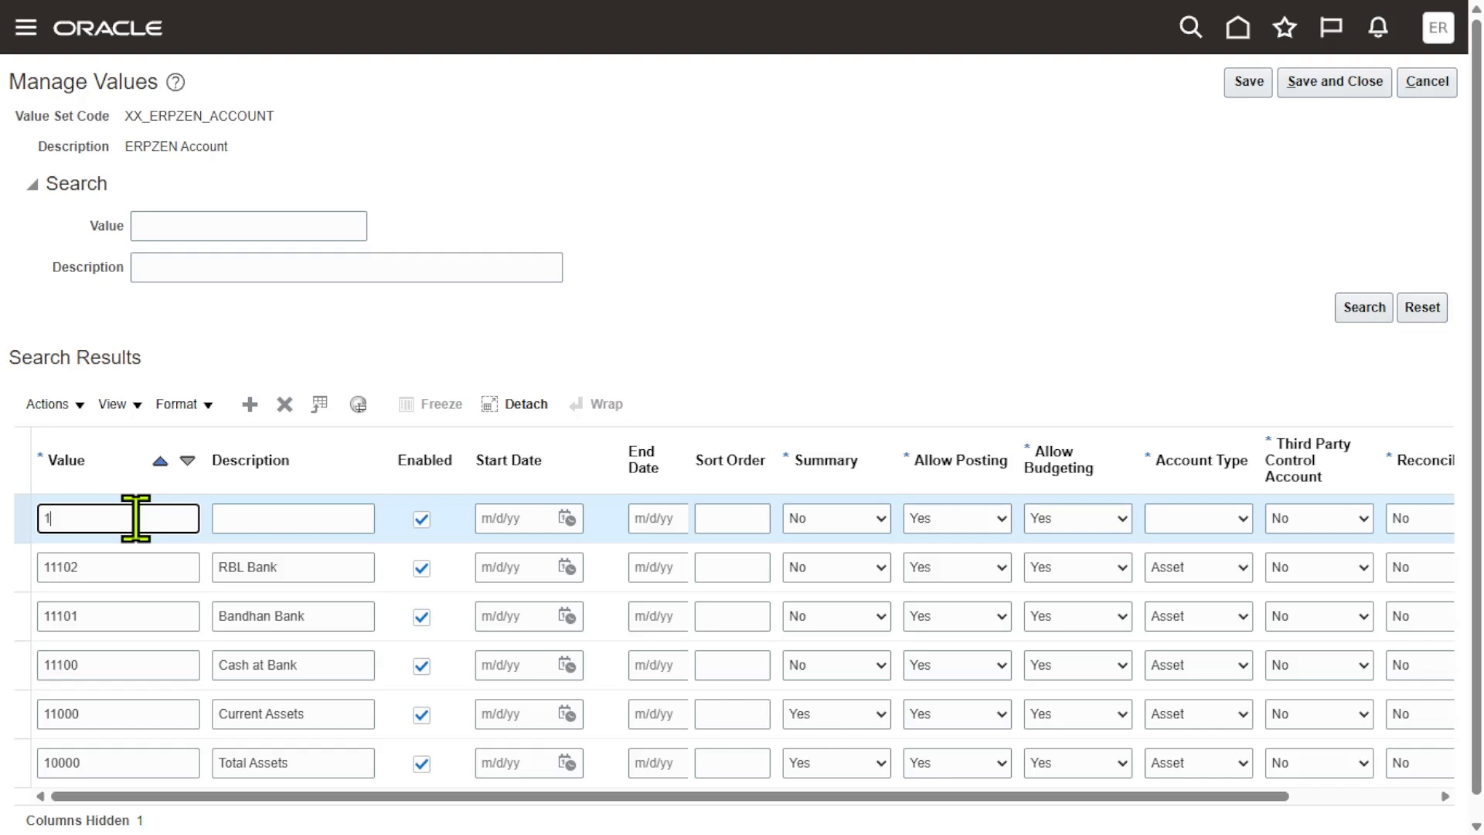
{"action": "type", "text": "1103"}
{"action": "key", "text": "Tab"}
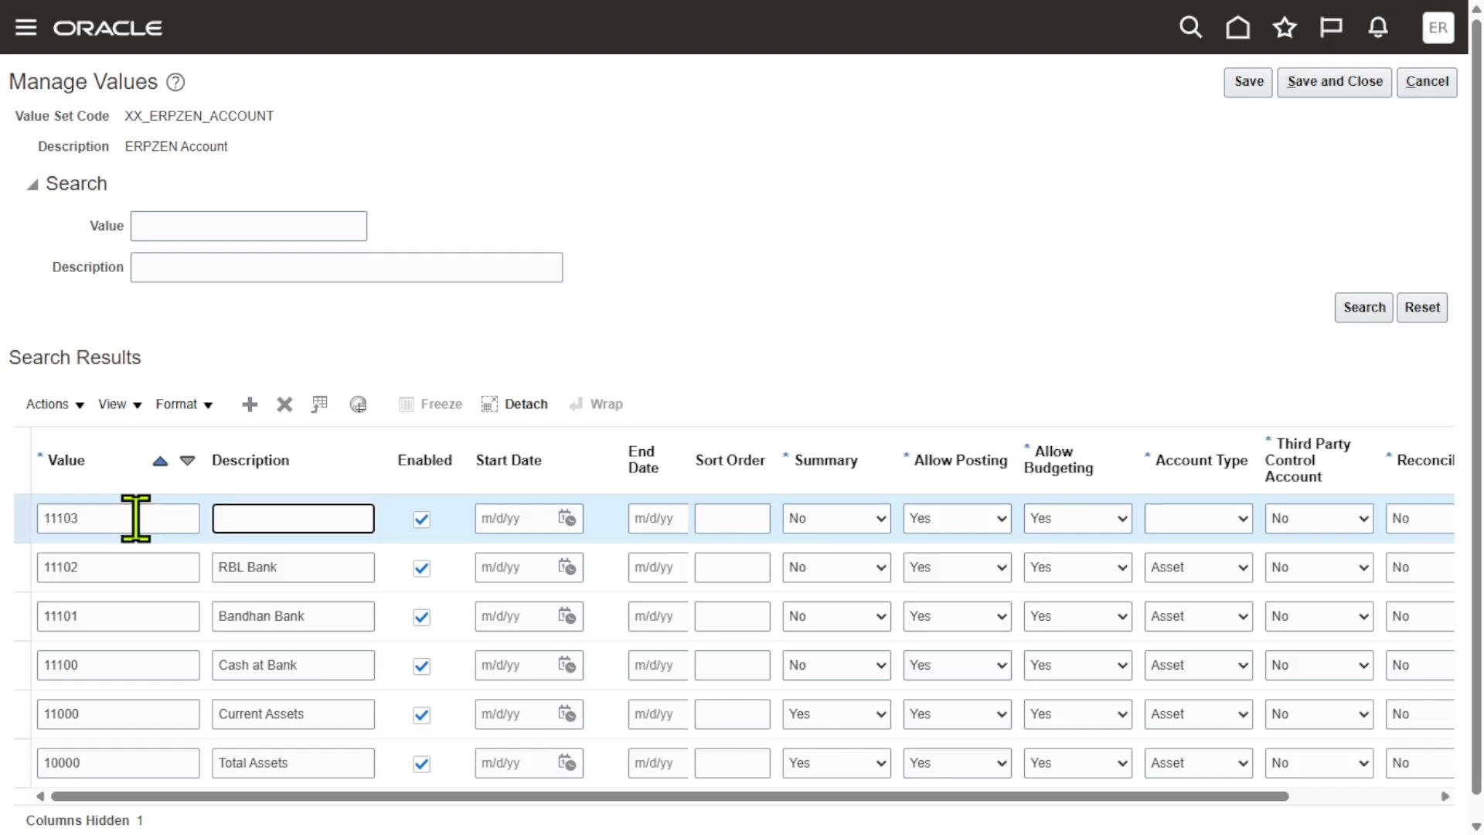
{"action": "type", "text": "Eluri Bank"}
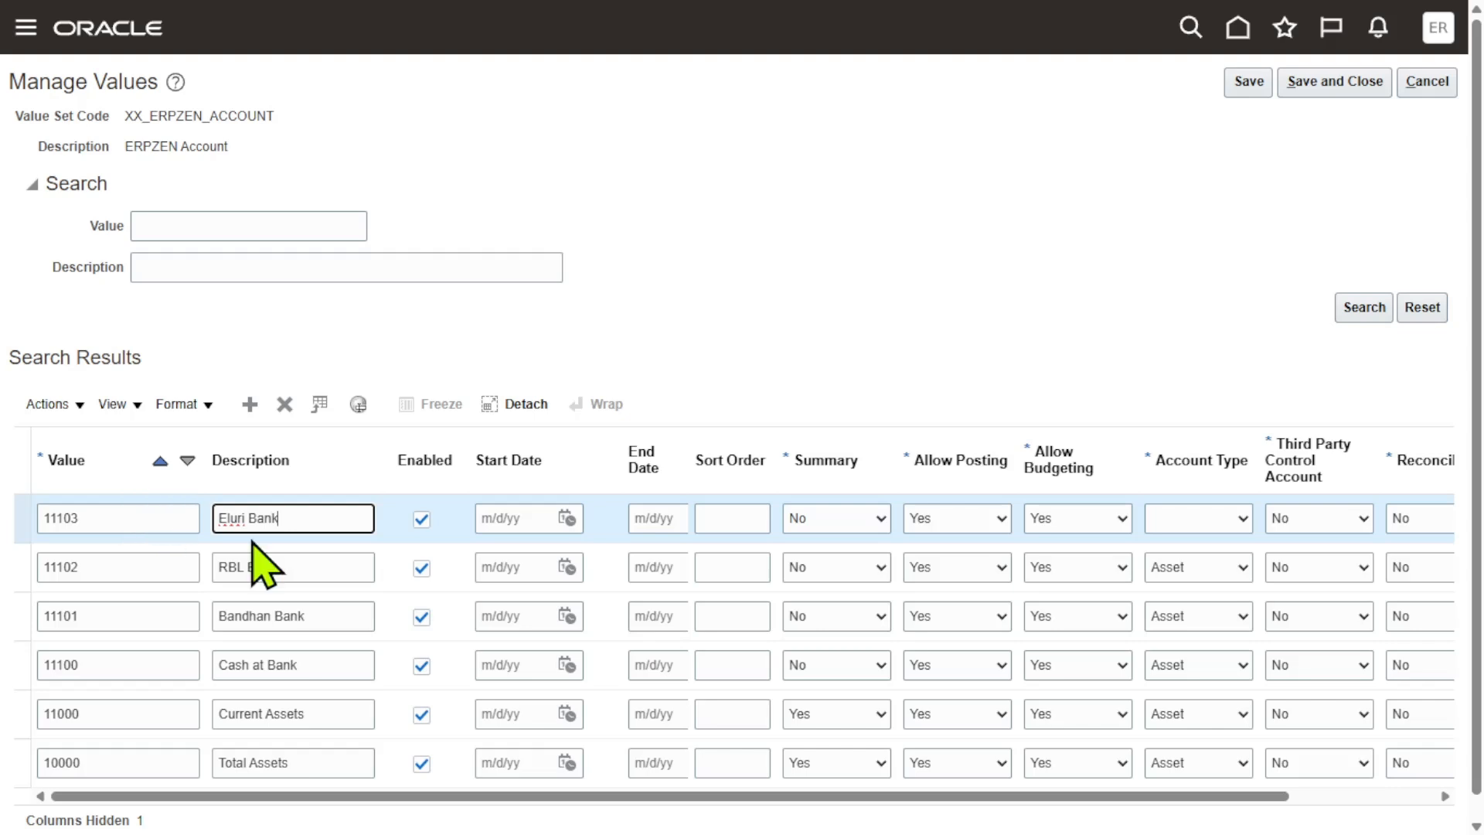
{"action": "left_click", "coordinate": [1211, 530]}
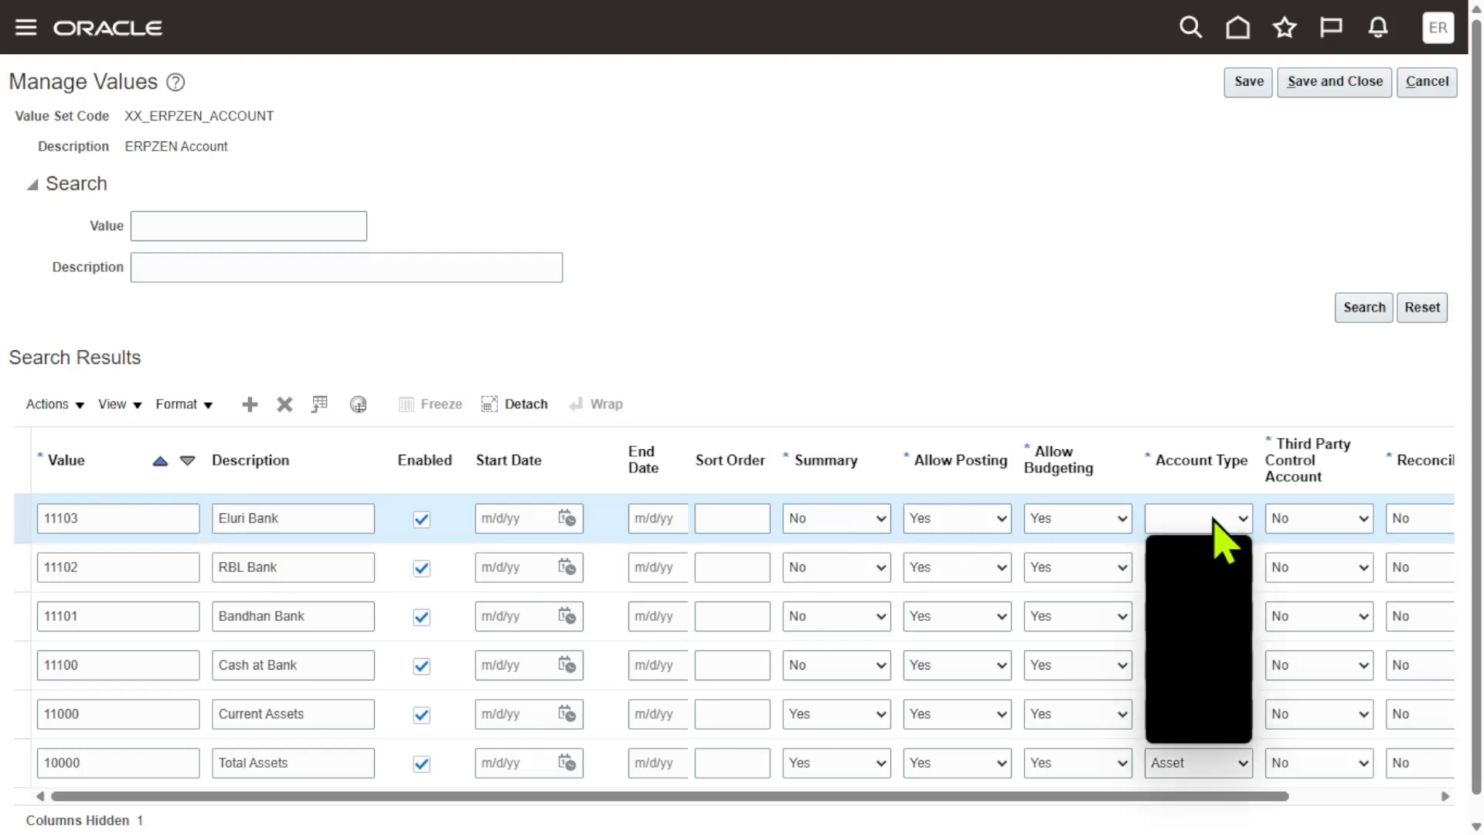
{"action": "left_click", "coordinate": [1202, 574]}
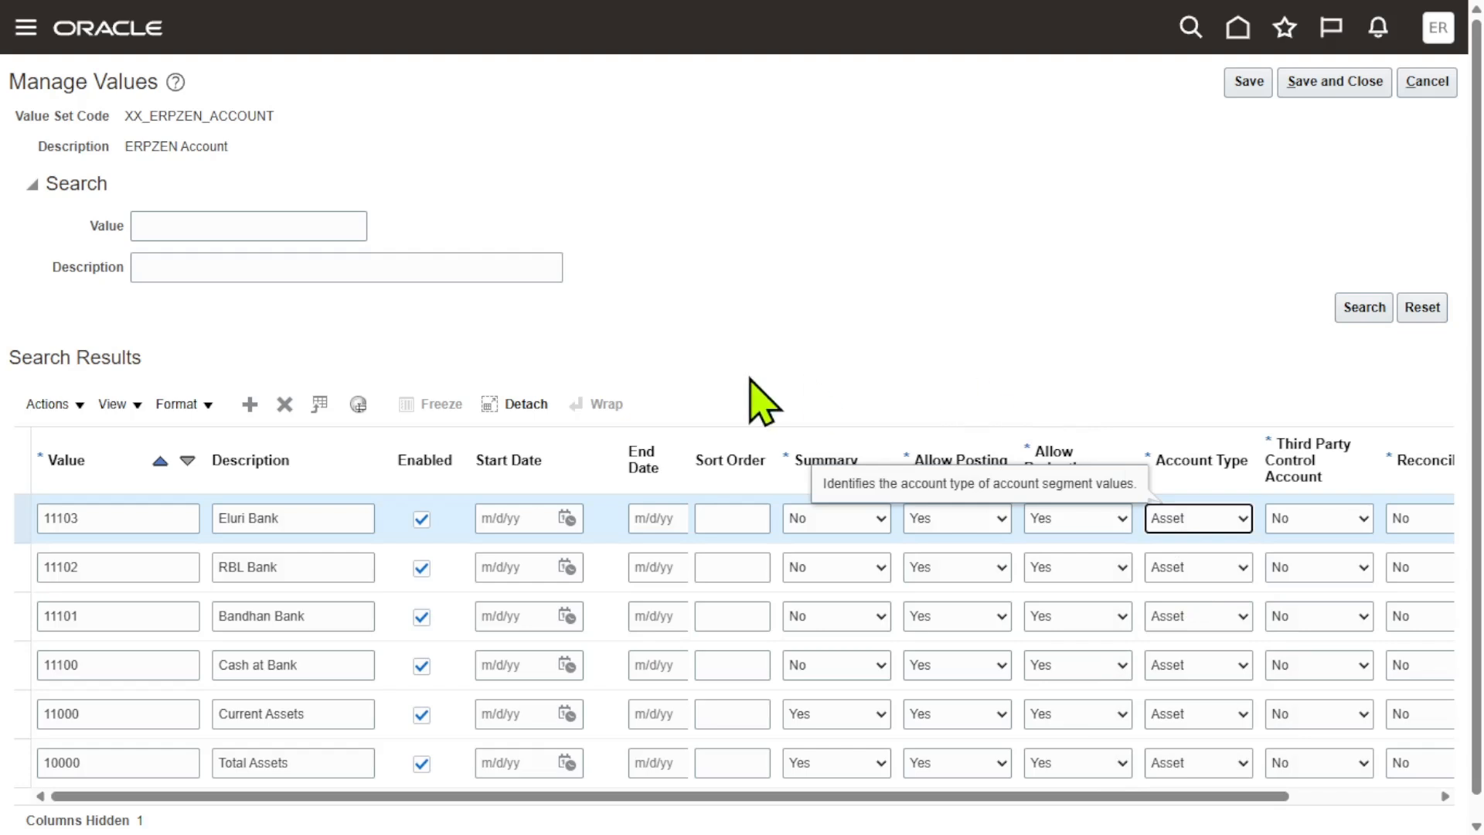
- Add a new account value 11200 with the description Cash in Hand
{"action": "left_click", "coordinate": [249, 406]}
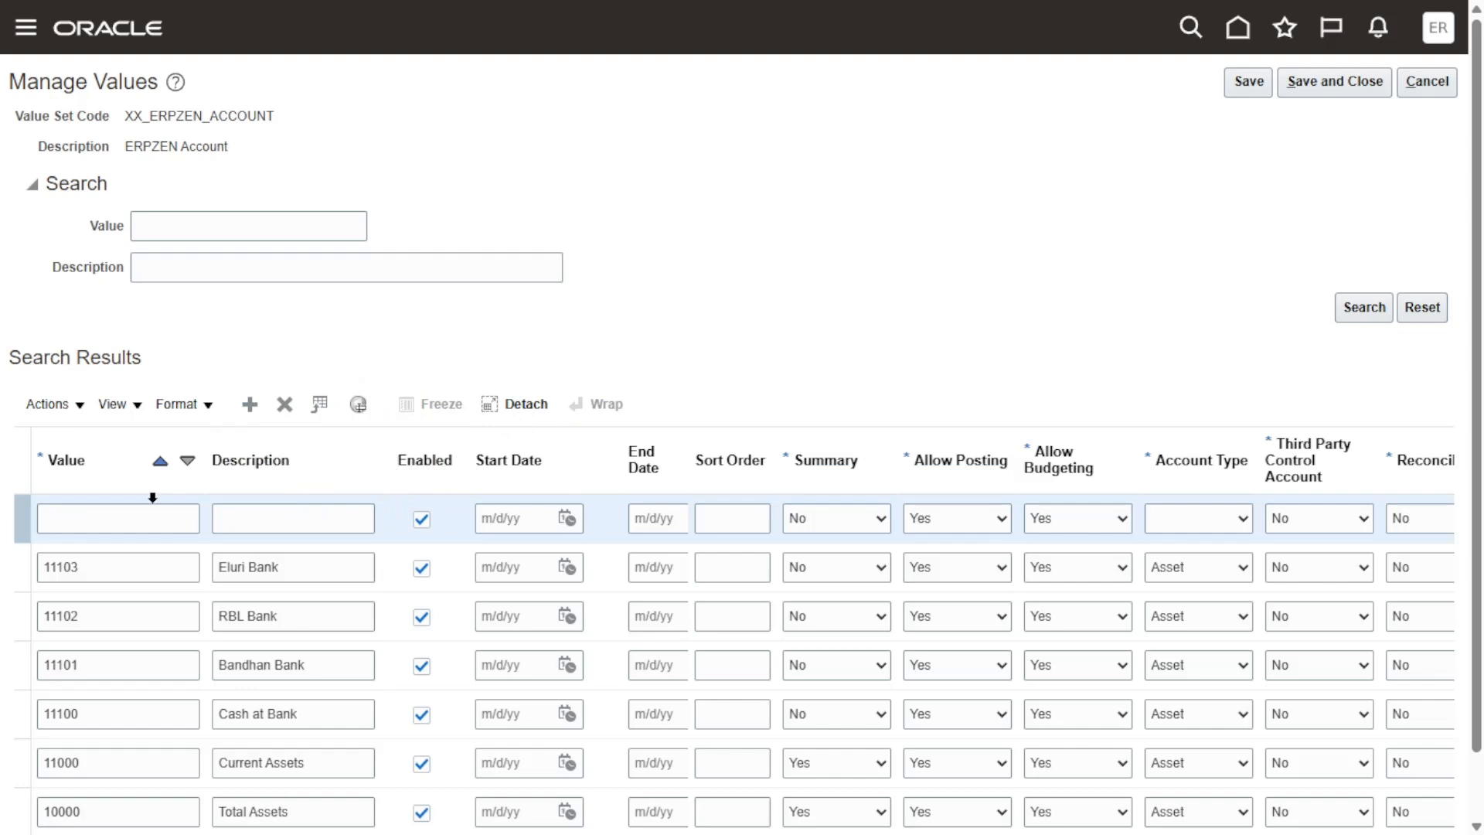
{"action": "left_click", "coordinate": [146, 514]}
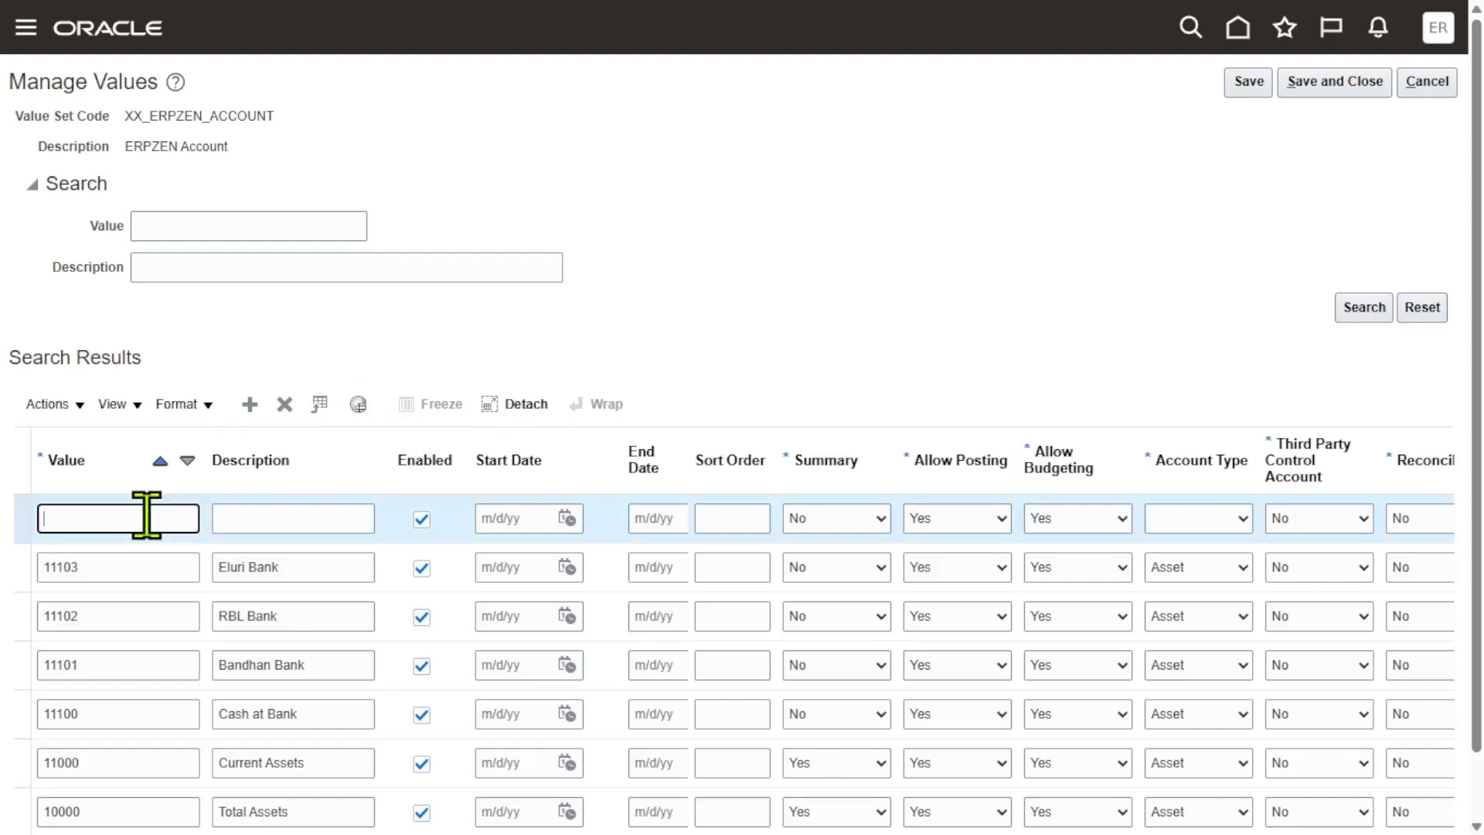
{"action": "type", "text": "11200"}
{"action": "key", "text": "Tab"}
{"action": "type", "text": "Cas"}
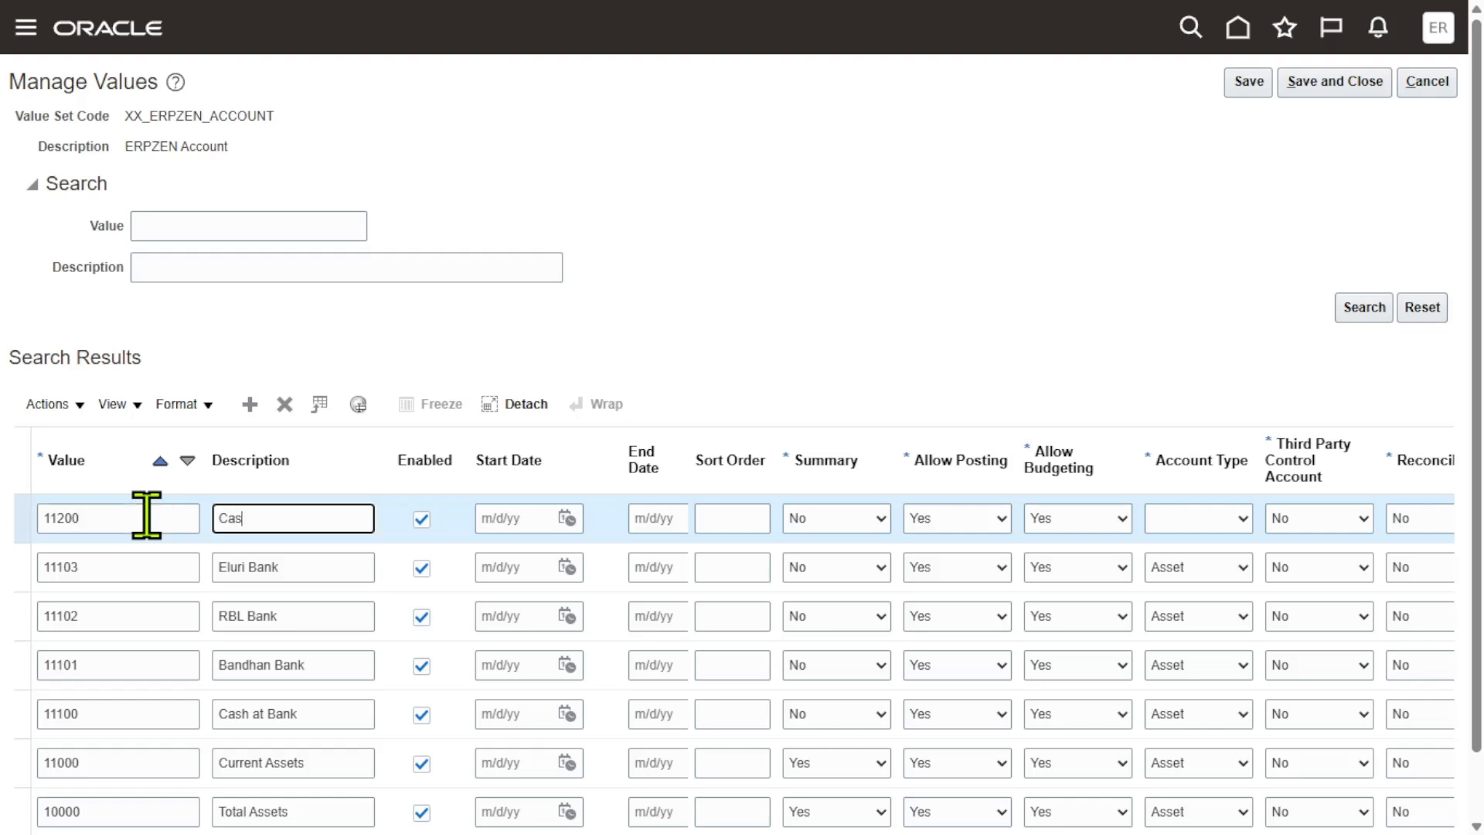
{"action": "type", "text": "h in Hand"}
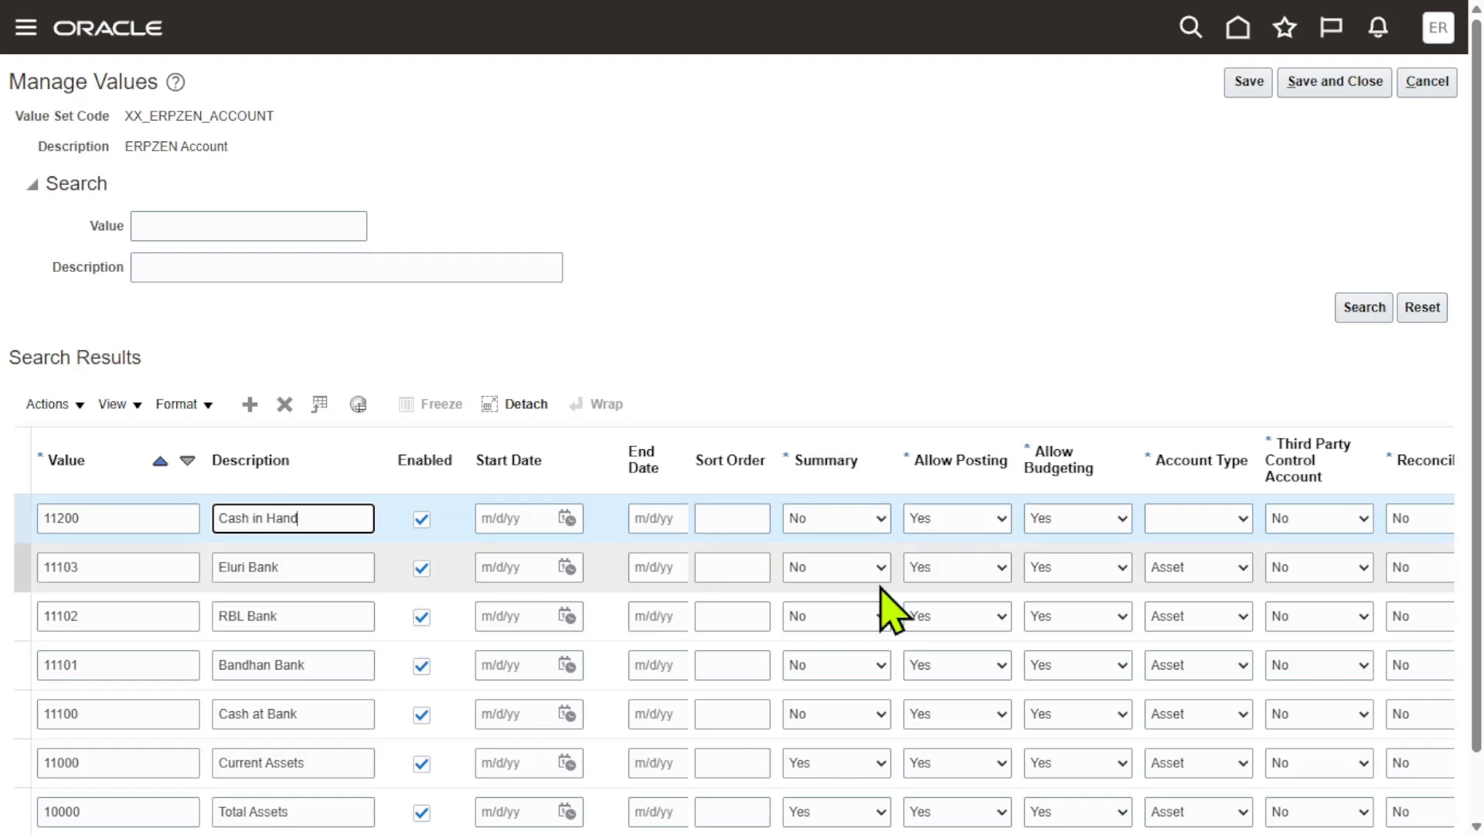
- Set Summary to Yes and Account Type to Asset for the Cash in Hand value
{"action": "left_click", "coordinate": [853, 519]}
{"action": "left_click", "coordinate": [833, 598]}
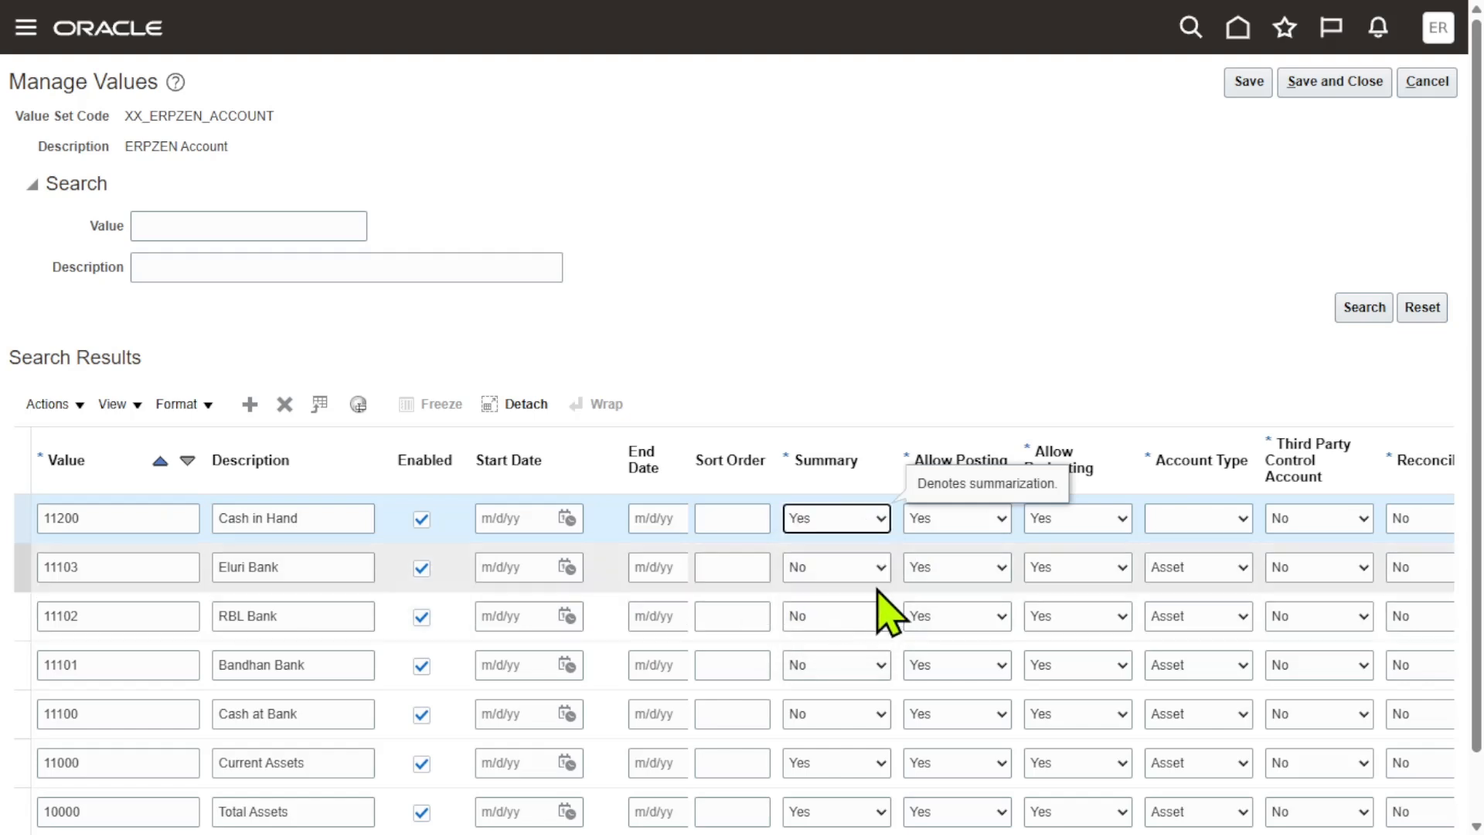
{"action": "left_click", "coordinate": [1200, 520]}
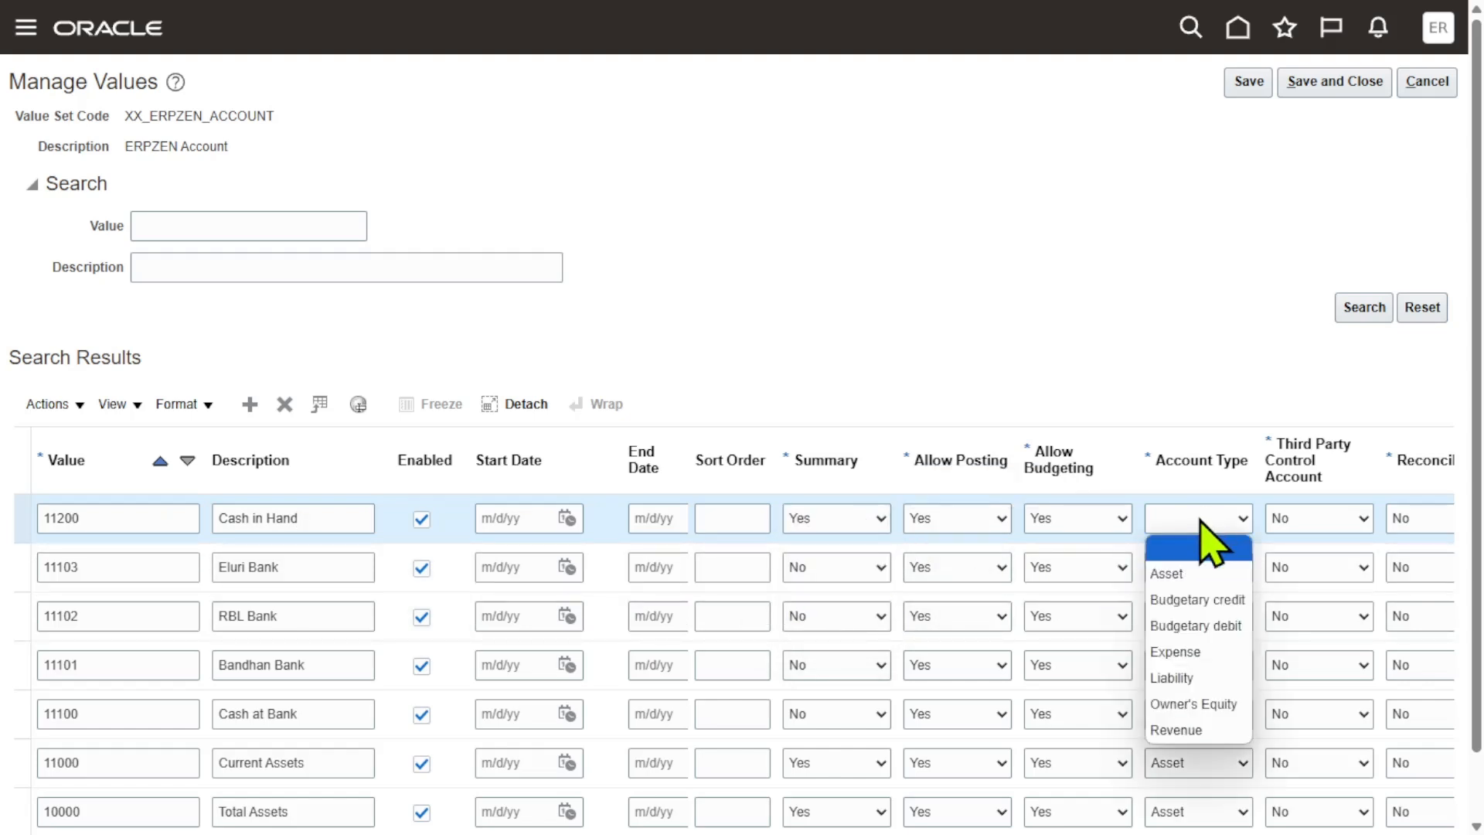
{"action": "left_click", "coordinate": [1167, 573]}
- Add account value 11201 with the description Petty Cash and Account Type Asset
{"action": "scroll", "coordinate": [1071, 364], "scroll_direction": "down", "scroll_amount": 2}
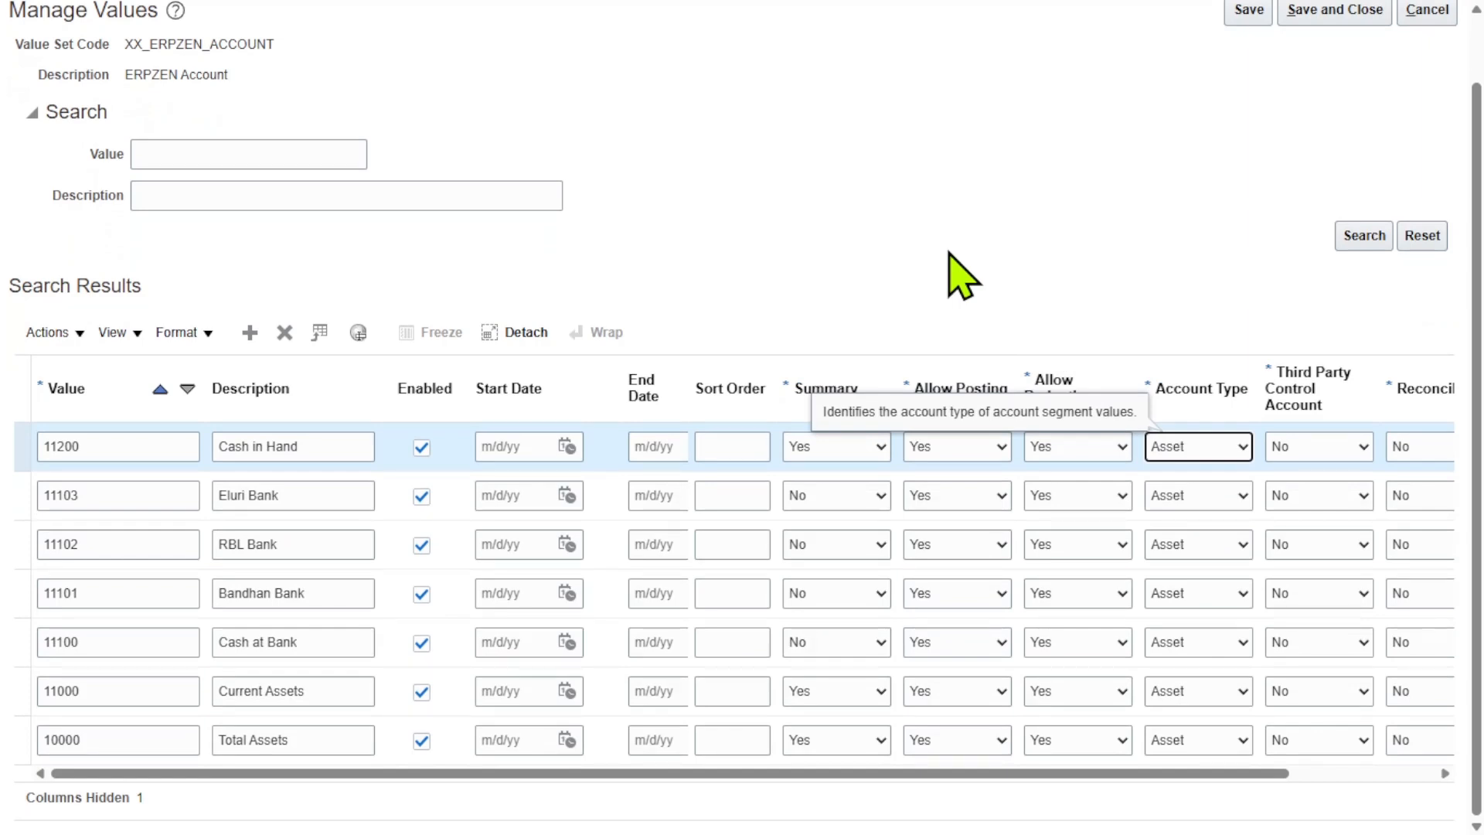
{"action": "left_click", "coordinate": [249, 332]}
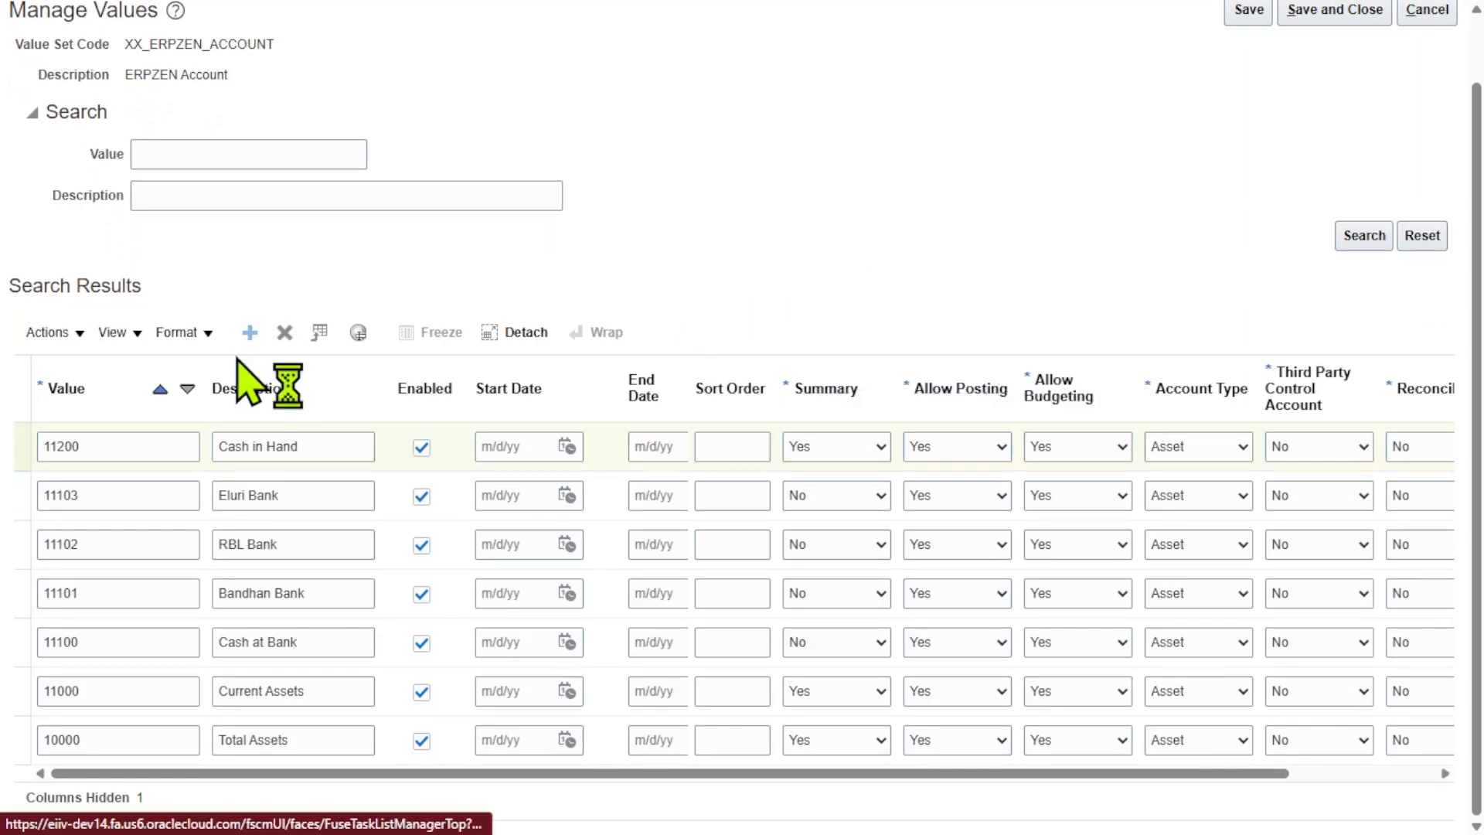
{"action": "left_click", "coordinate": [144, 446]}
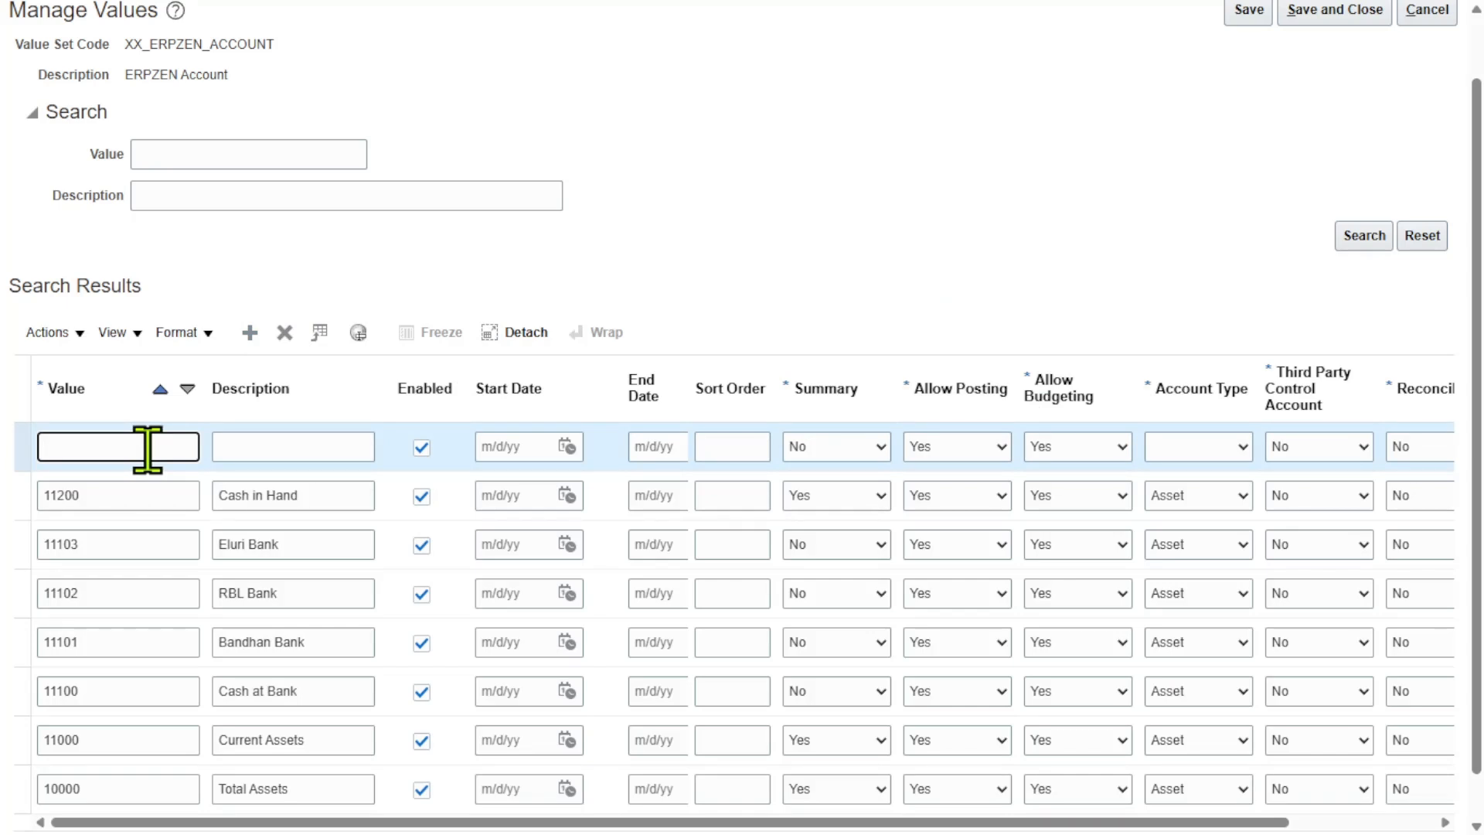
{"action": "type", "text": "11201"}
{"action": "left_click", "coordinate": [327, 446]}
{"action": "type", "text": "Pe"}
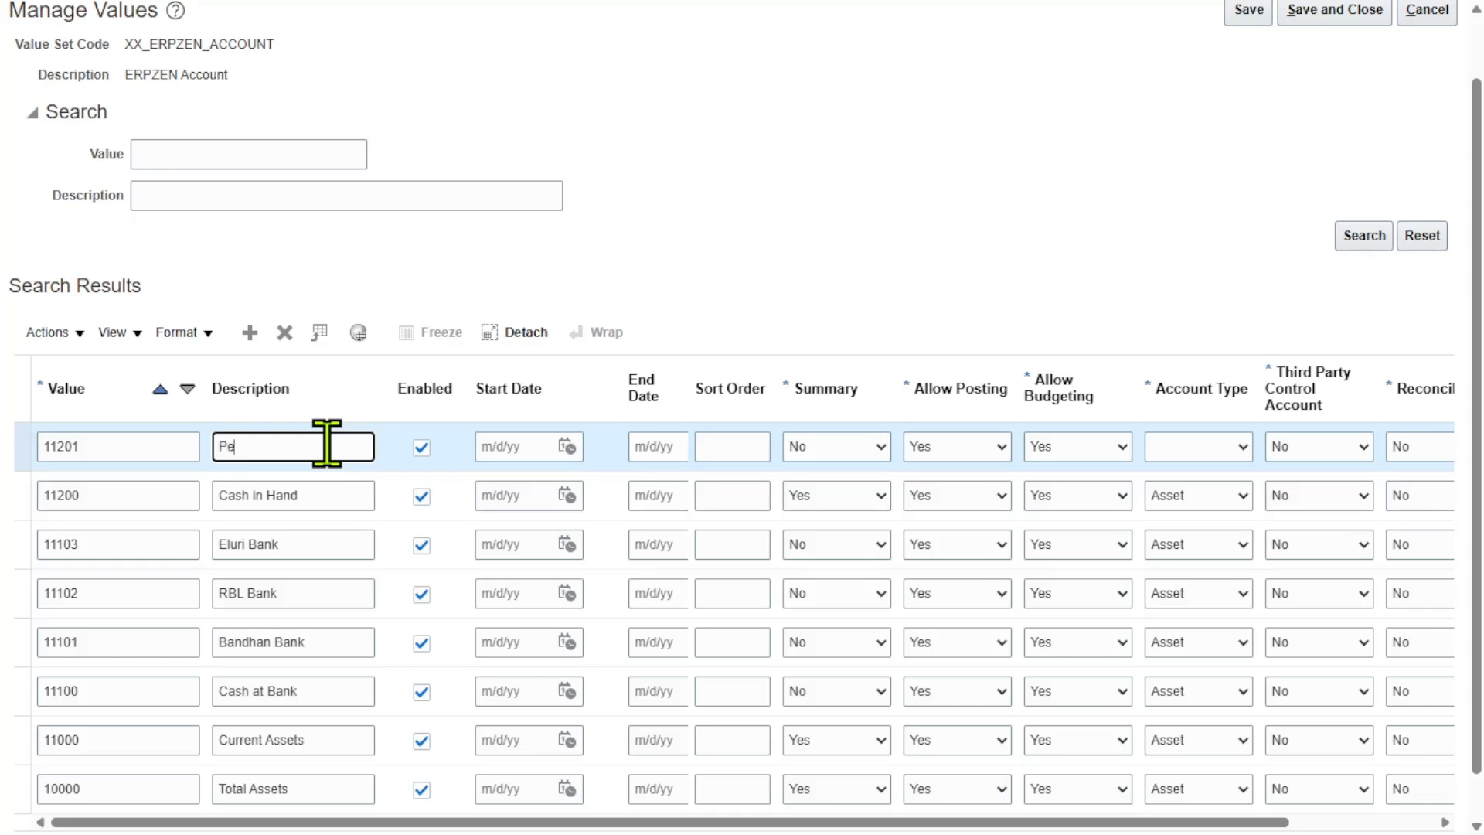
{"action": "type", "text": "tty Cash"}
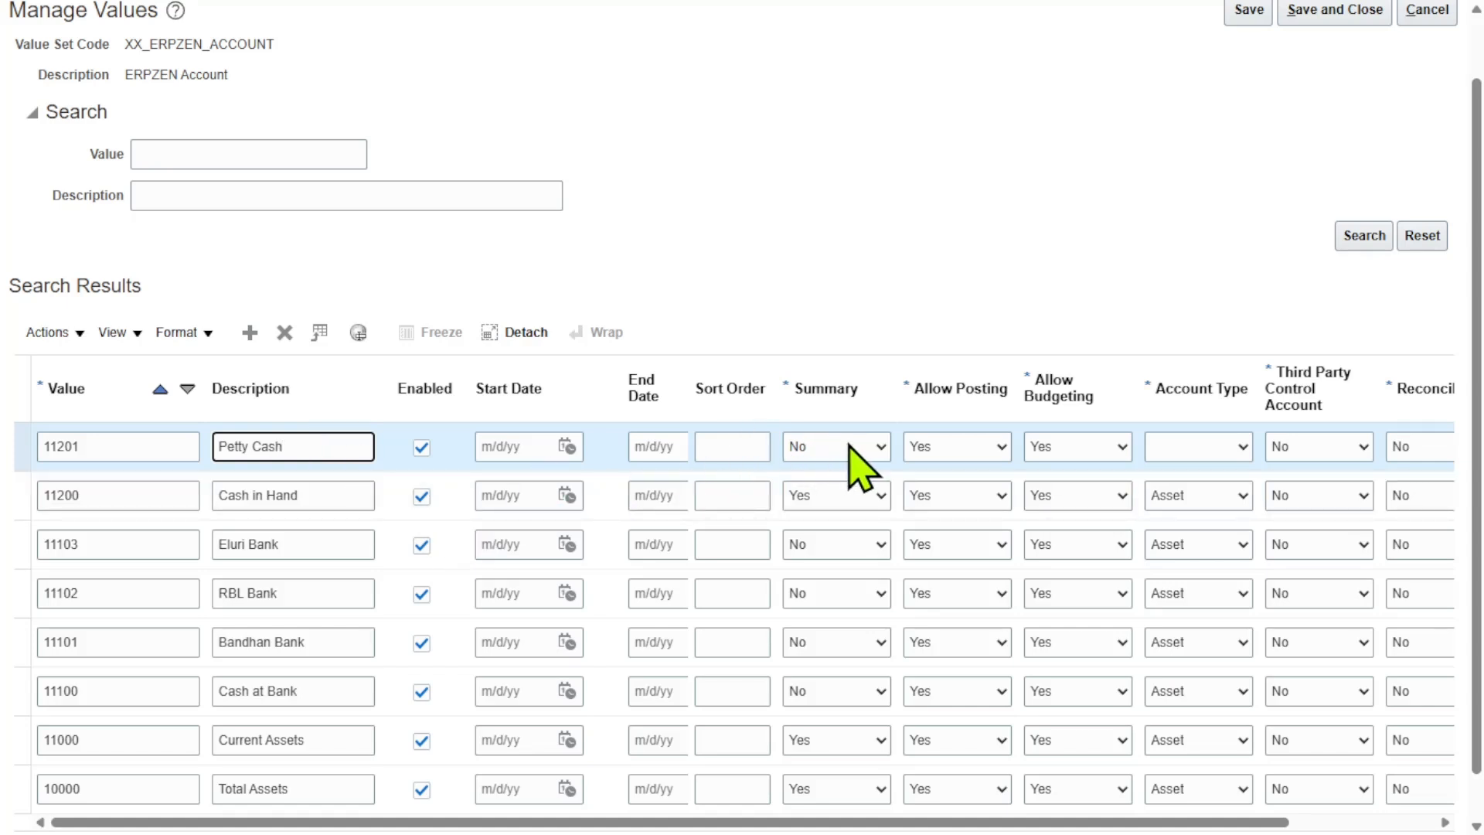
{"action": "left_click", "coordinate": [1182, 446]}
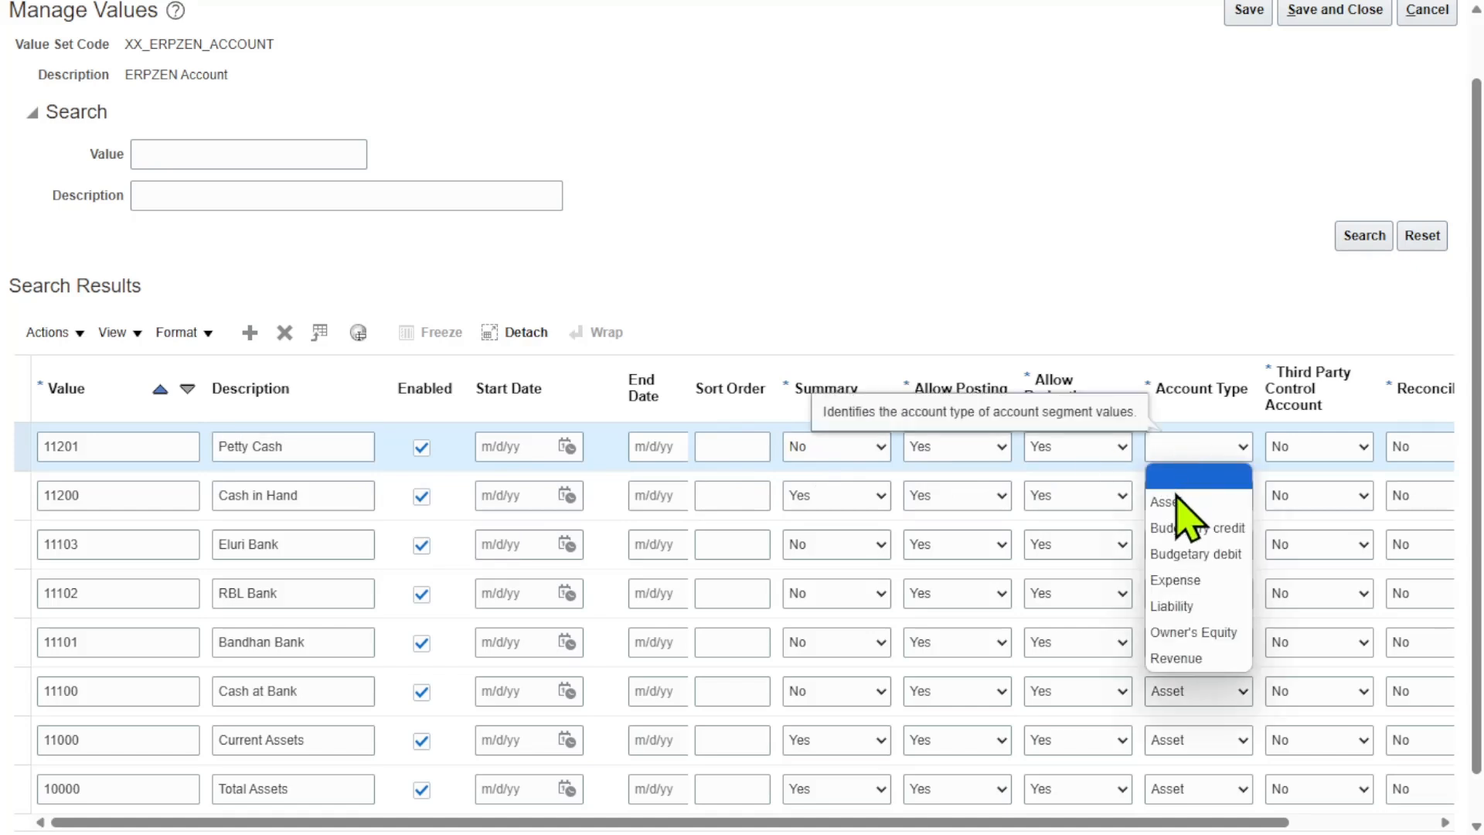
{"action": "left_click", "coordinate": [1178, 502]}
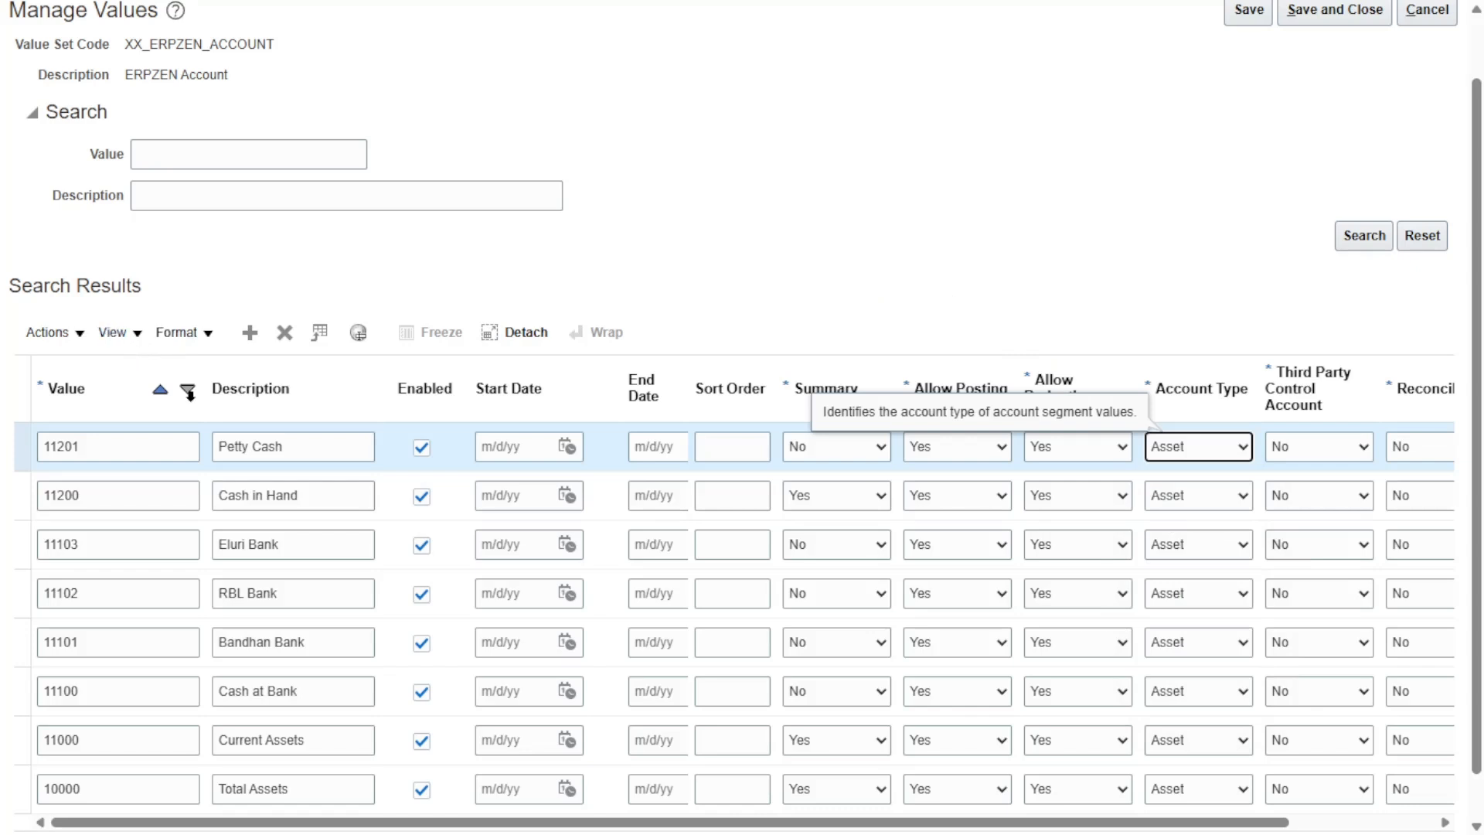
- Add a new account value 11202 with the description Cash
{"action": "left_click", "coordinate": [250, 332]}
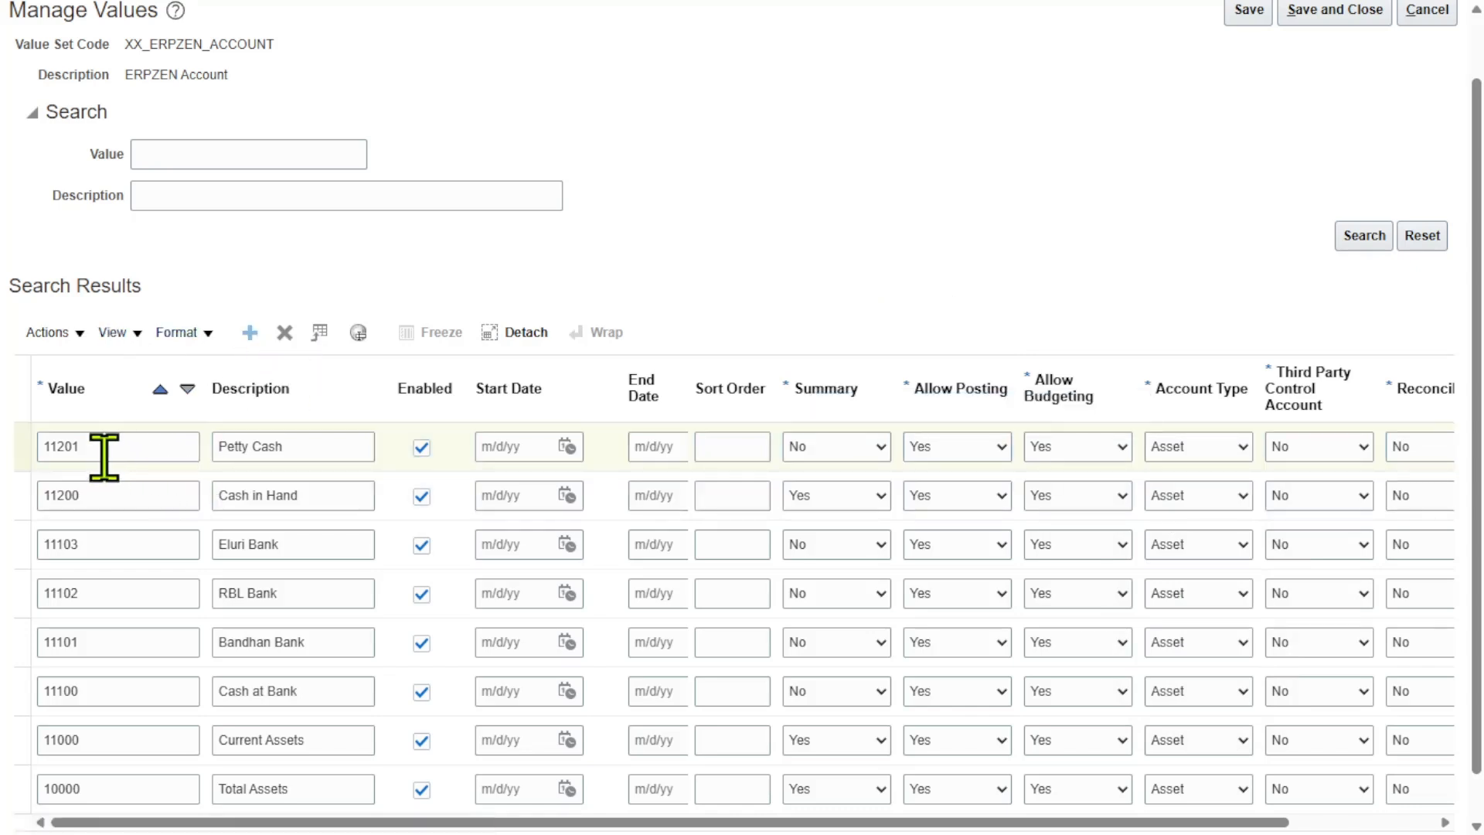
{"action": "type", "text": "11"}
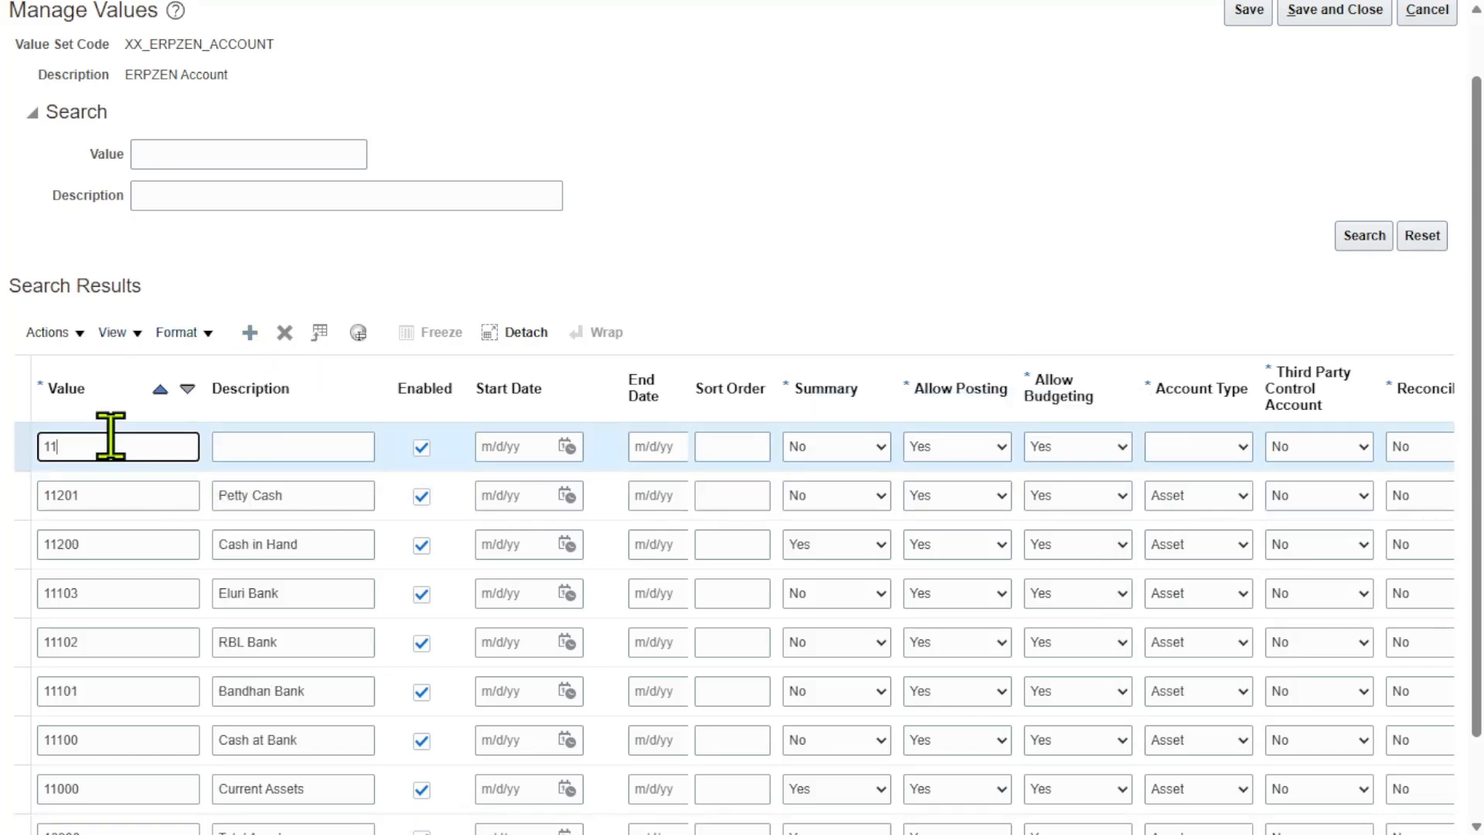
{"action": "type", "text": "202"}
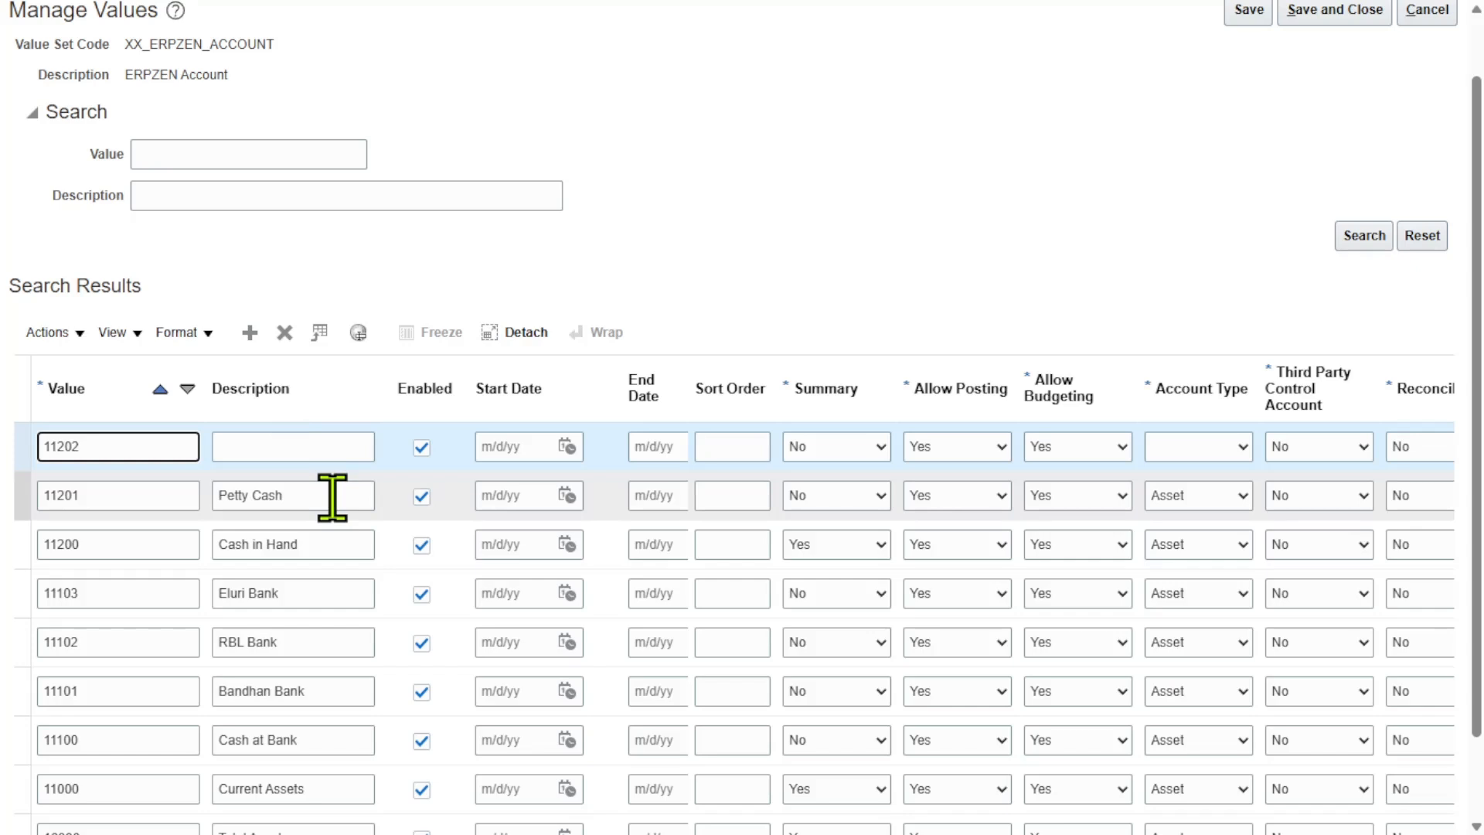
{"action": "left_click", "coordinate": [274, 446]}
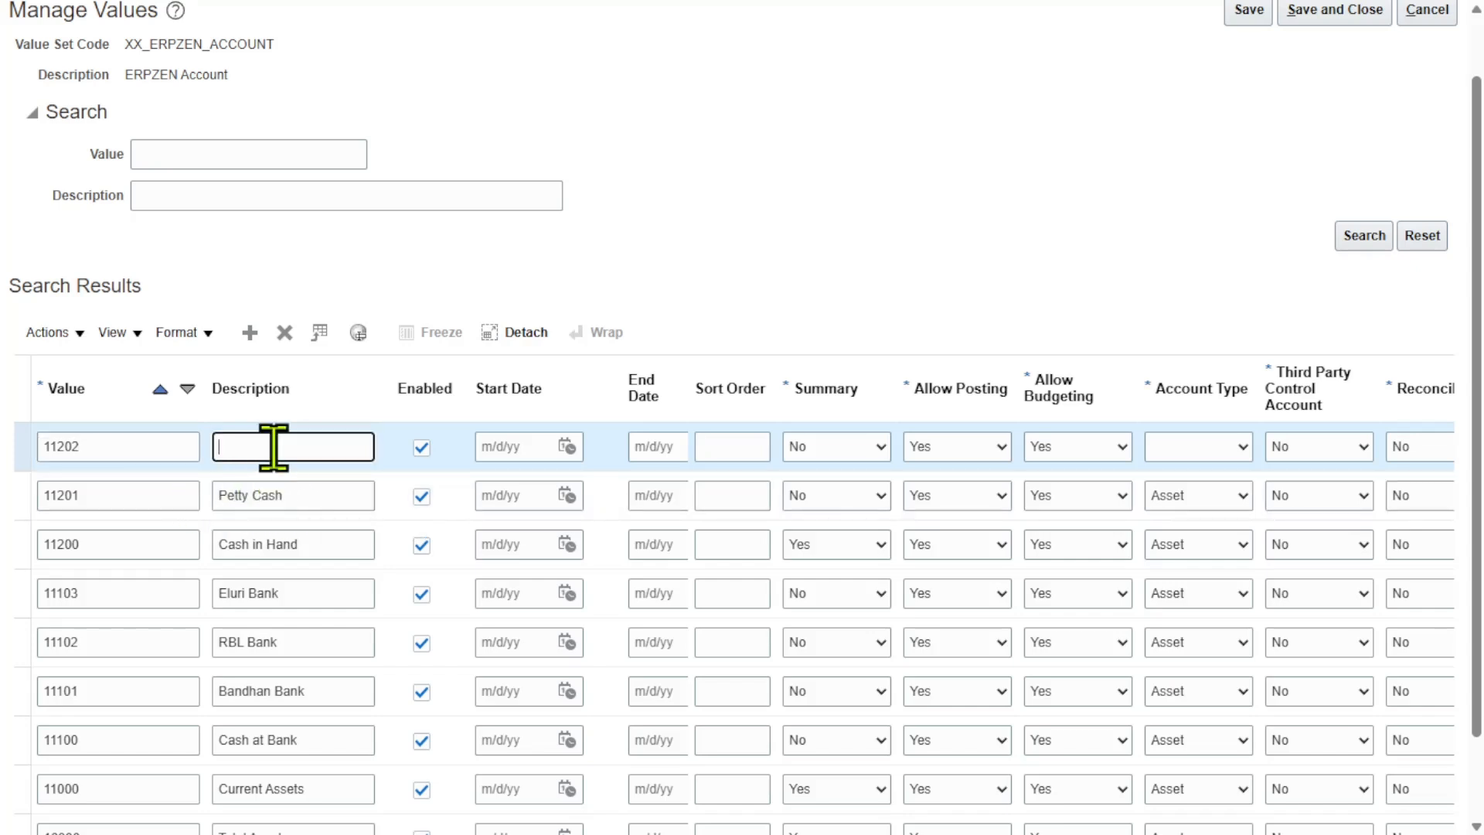
{"action": "type", "text": "CXas"}
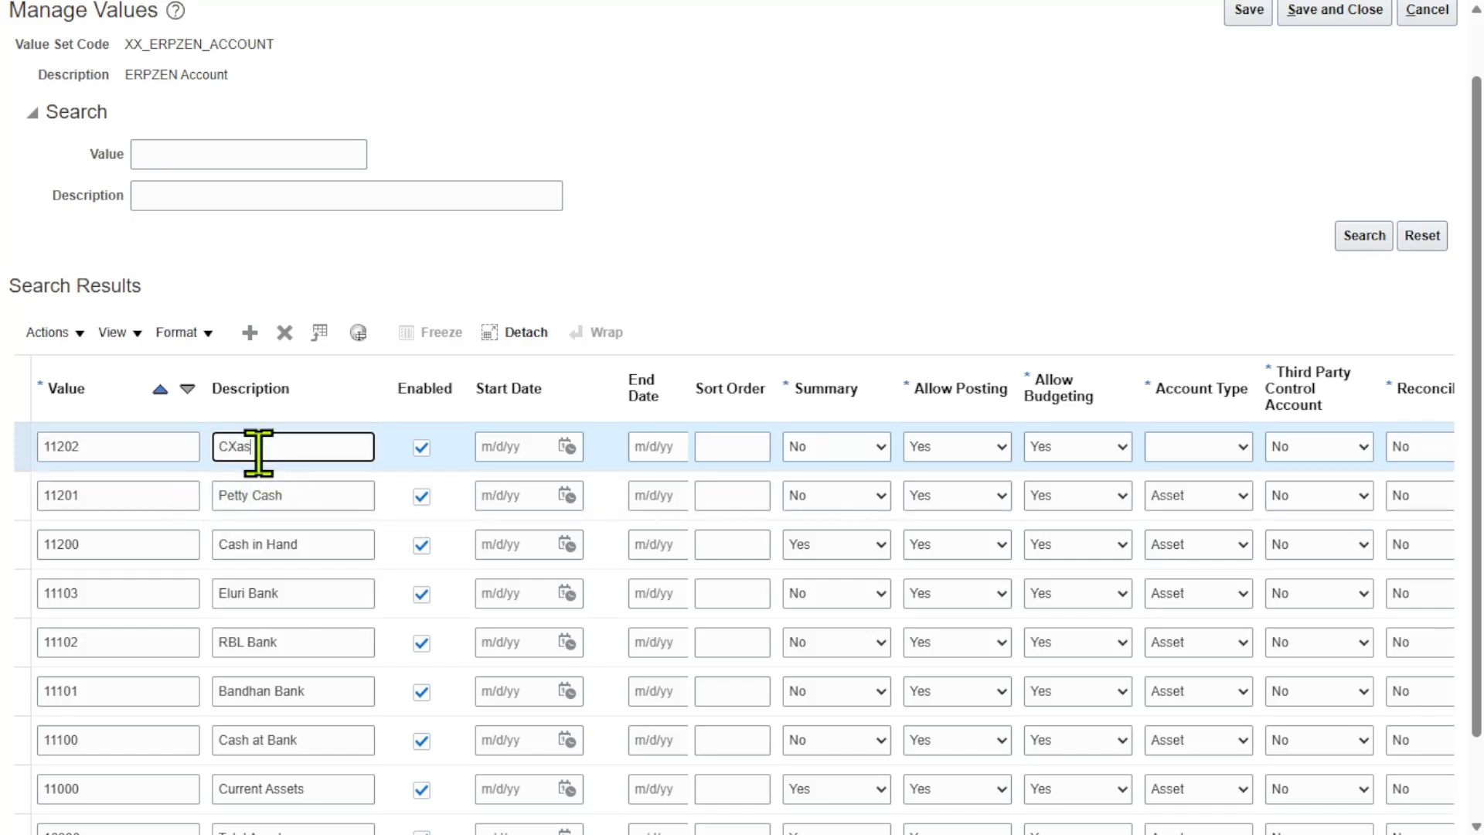
{"action": "key", "text": "BackSpace"}
{"action": "key", "text": "BackSpace"}
{"action": "type", "text": "ash"}
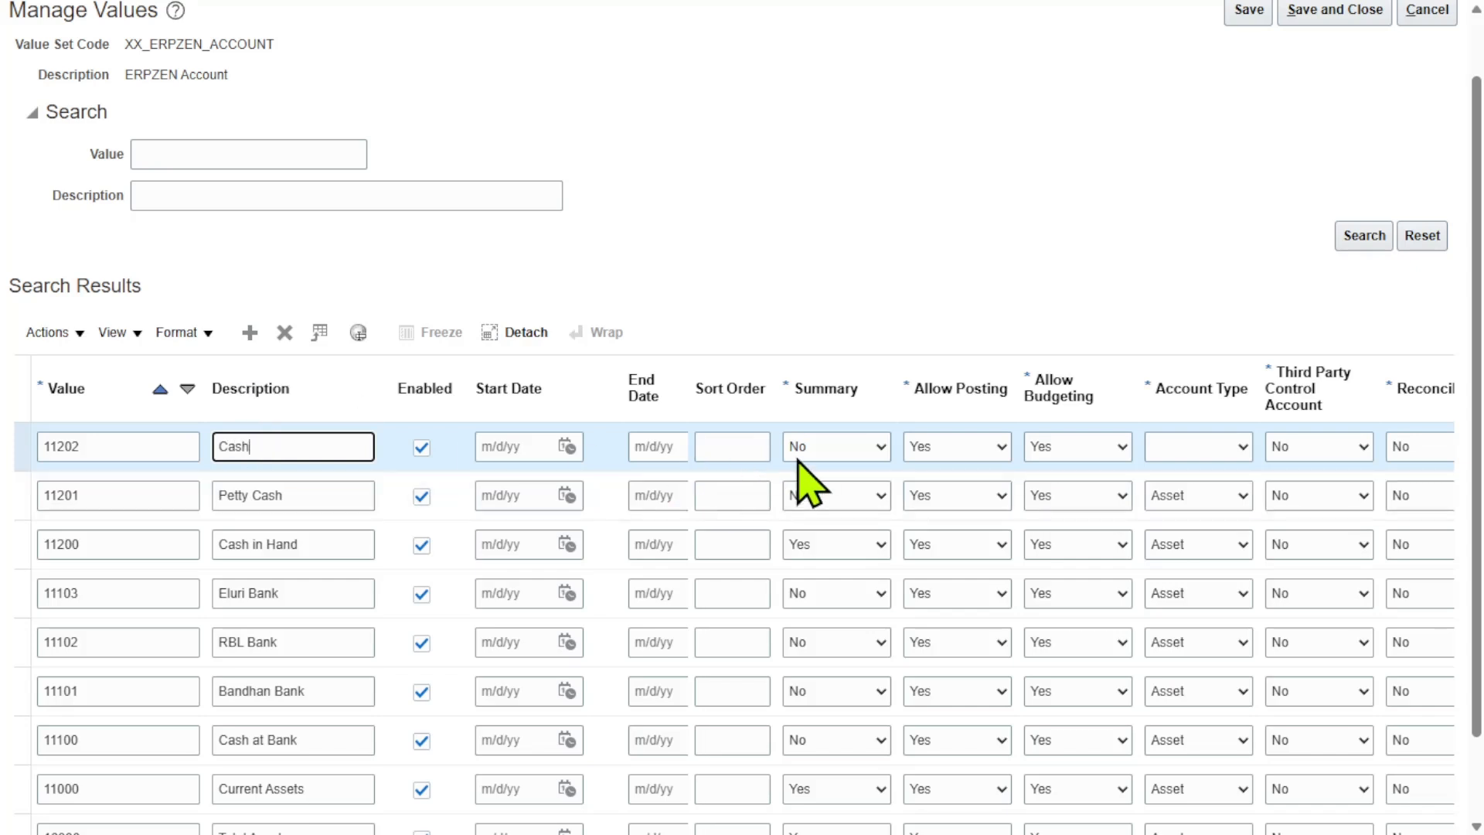
- Set the Account Type of the Cash value 11202 to Asset
{"action": "left_click", "coordinate": [1226, 448]}
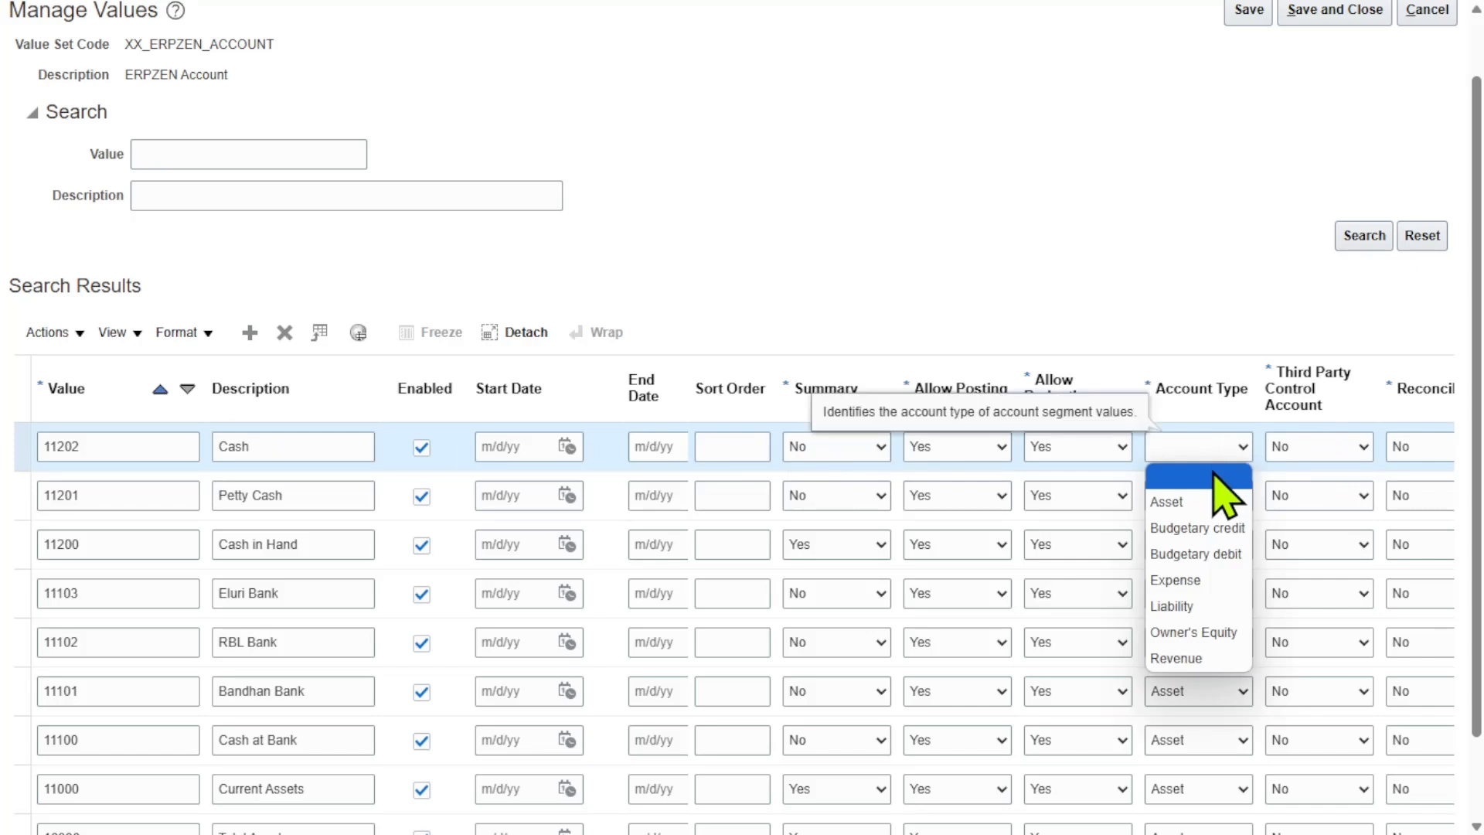
{"action": "left_click", "coordinate": [1203, 502]}
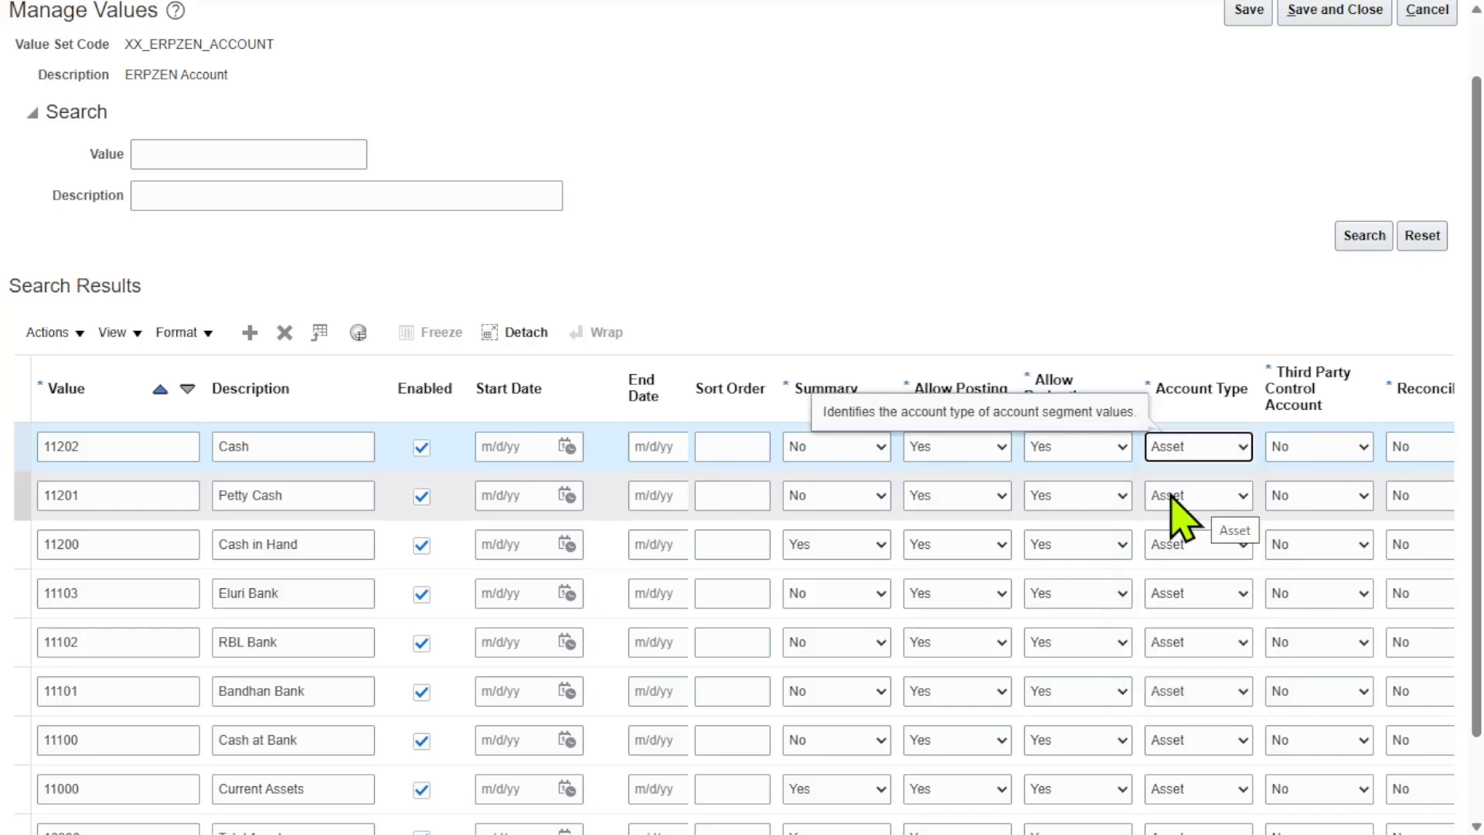
- Add a new account value 11300 with the description Sundry Debtors
{"action": "left_click", "coordinate": [249, 332]}
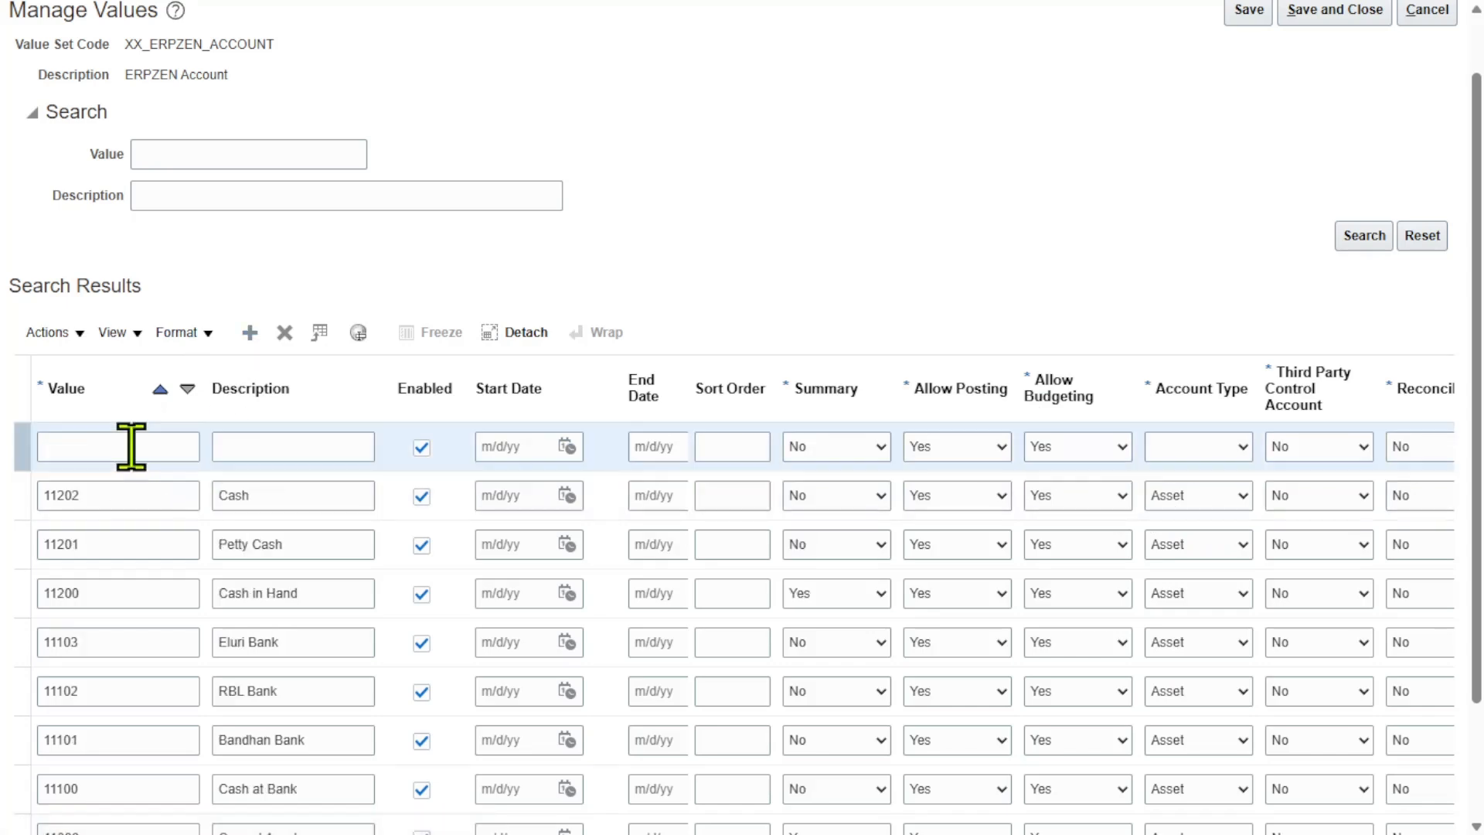
{"action": "left_click", "coordinate": [131, 446]}
{"action": "type", "text": "11"}
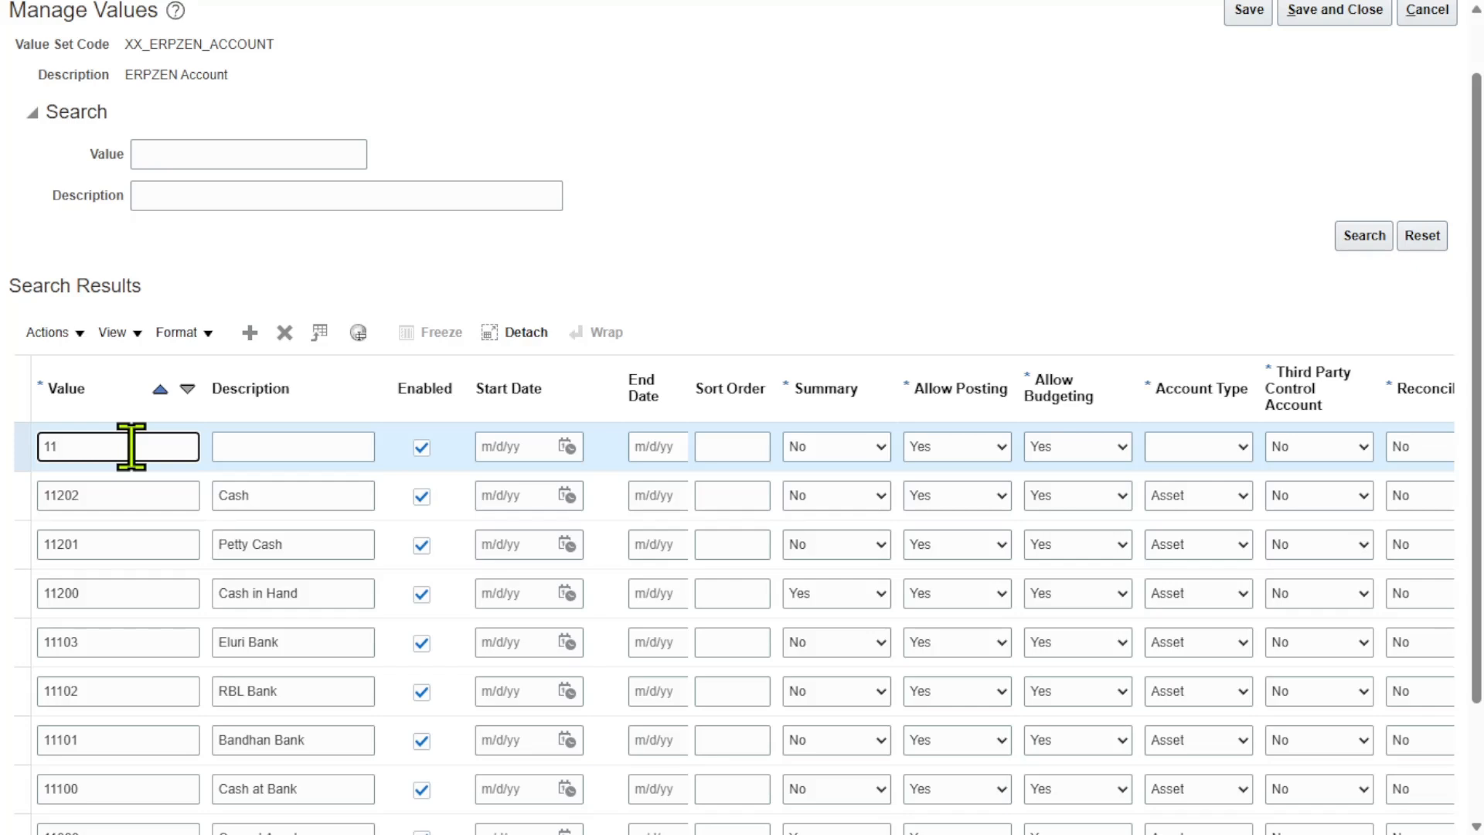
{"action": "type", "text": "300"}
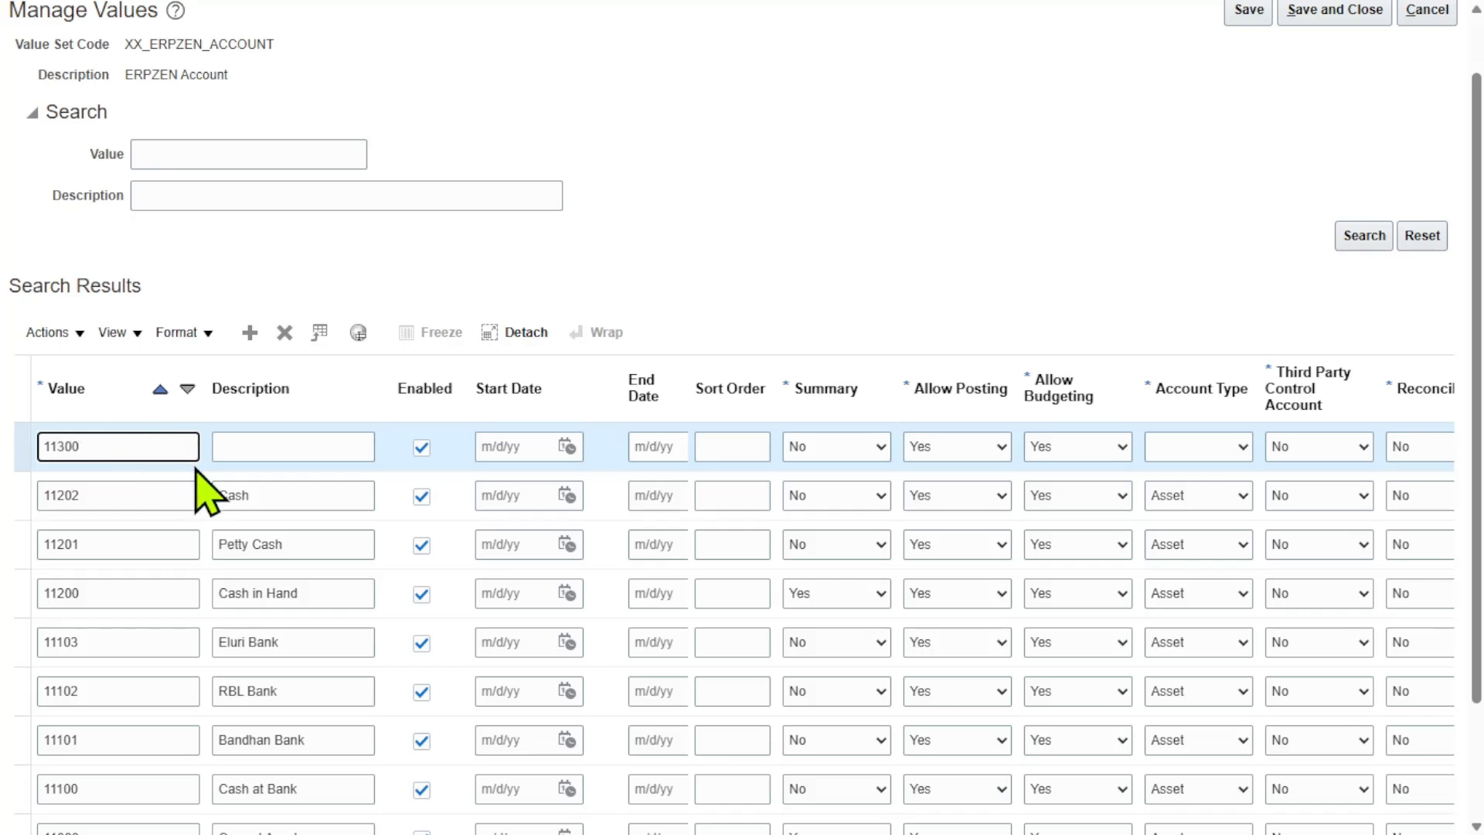
{"action": "left_click", "coordinate": [240, 442]}
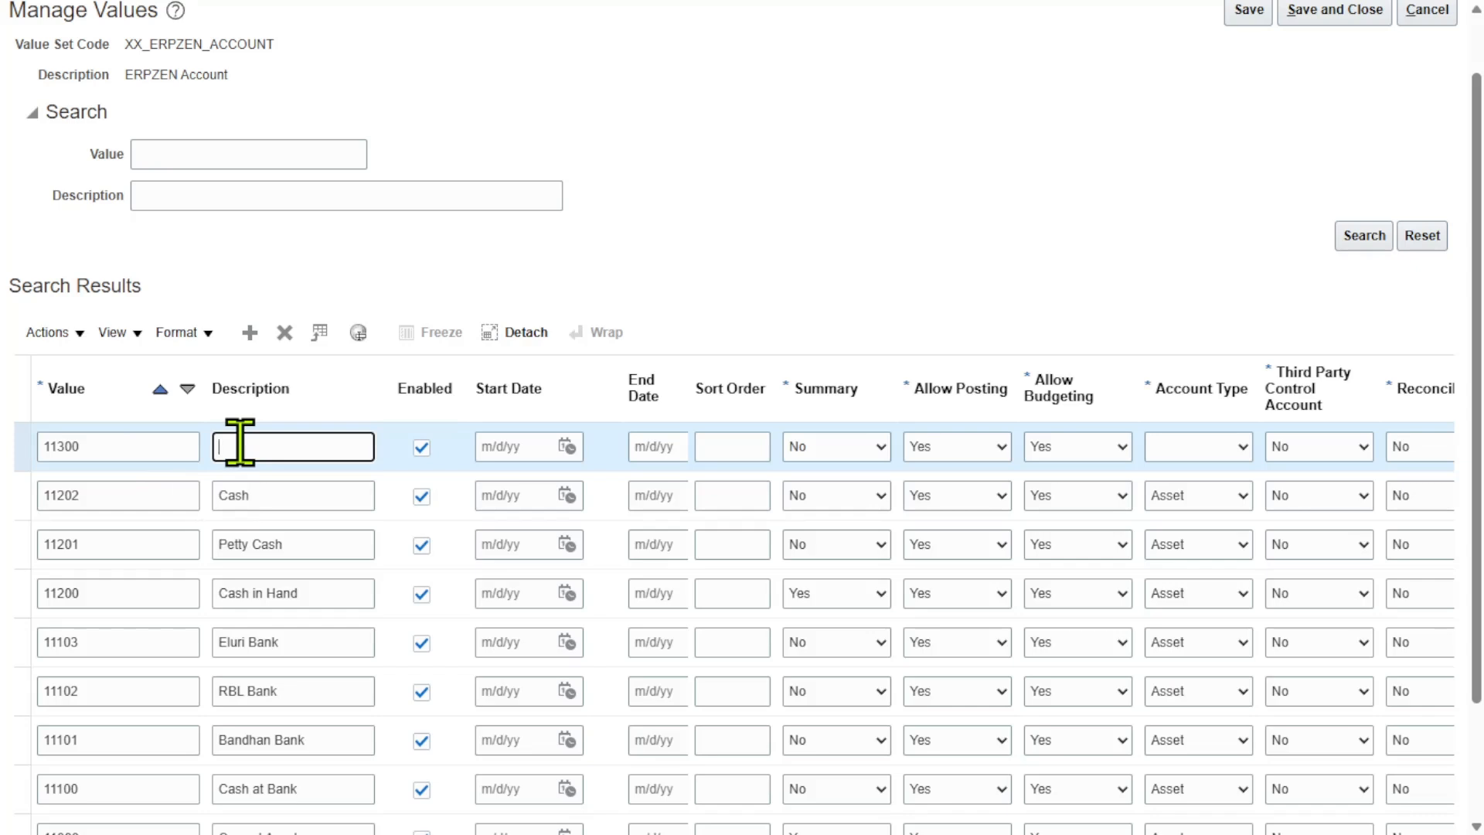
{"action": "type", "text": "Sundry Debtors"}
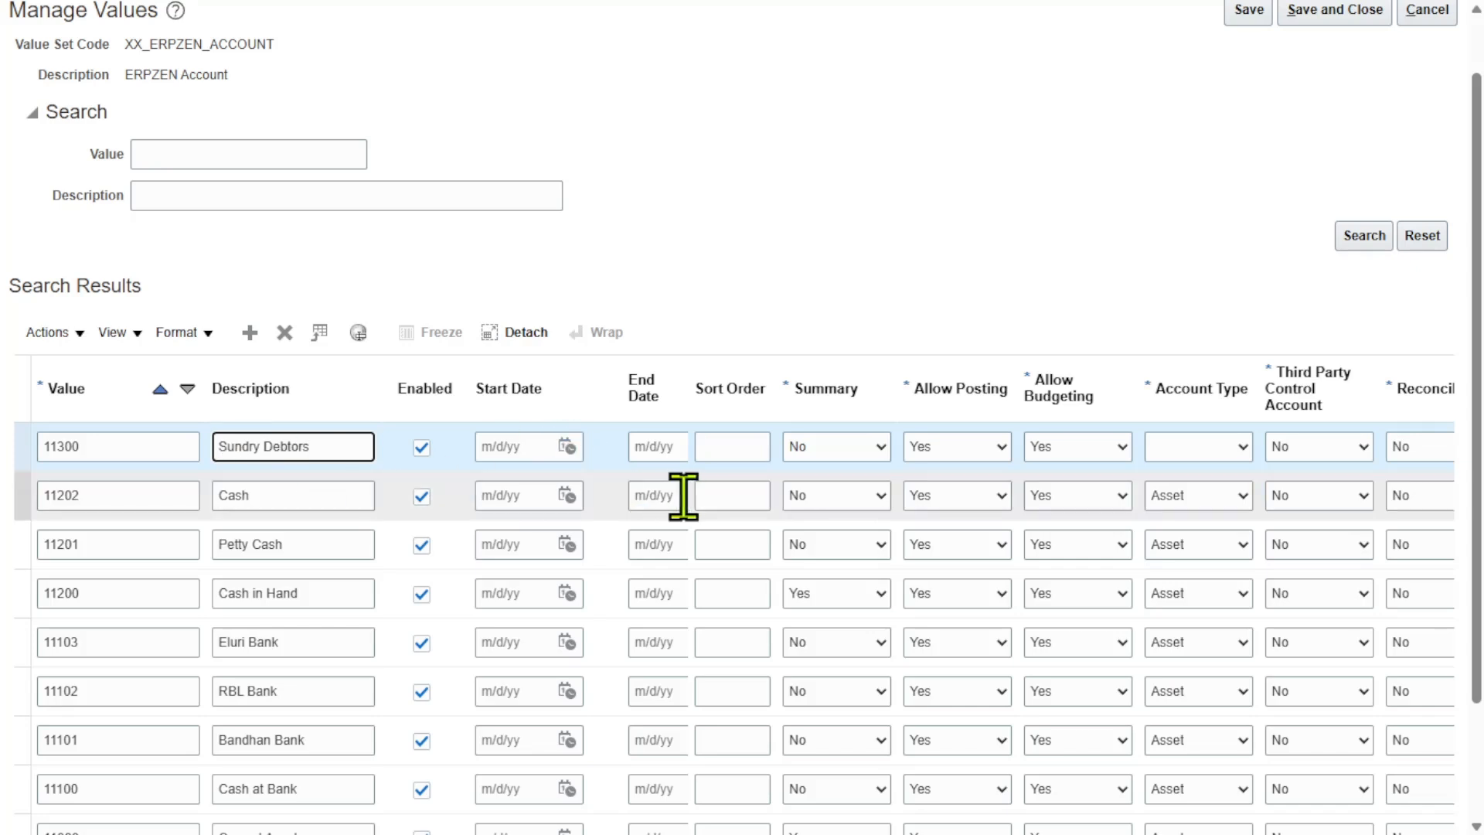
- Set Summary to Yes and Account Type to Asset for the Sundry Debtors value
{"action": "left_click", "coordinate": [870, 446]}
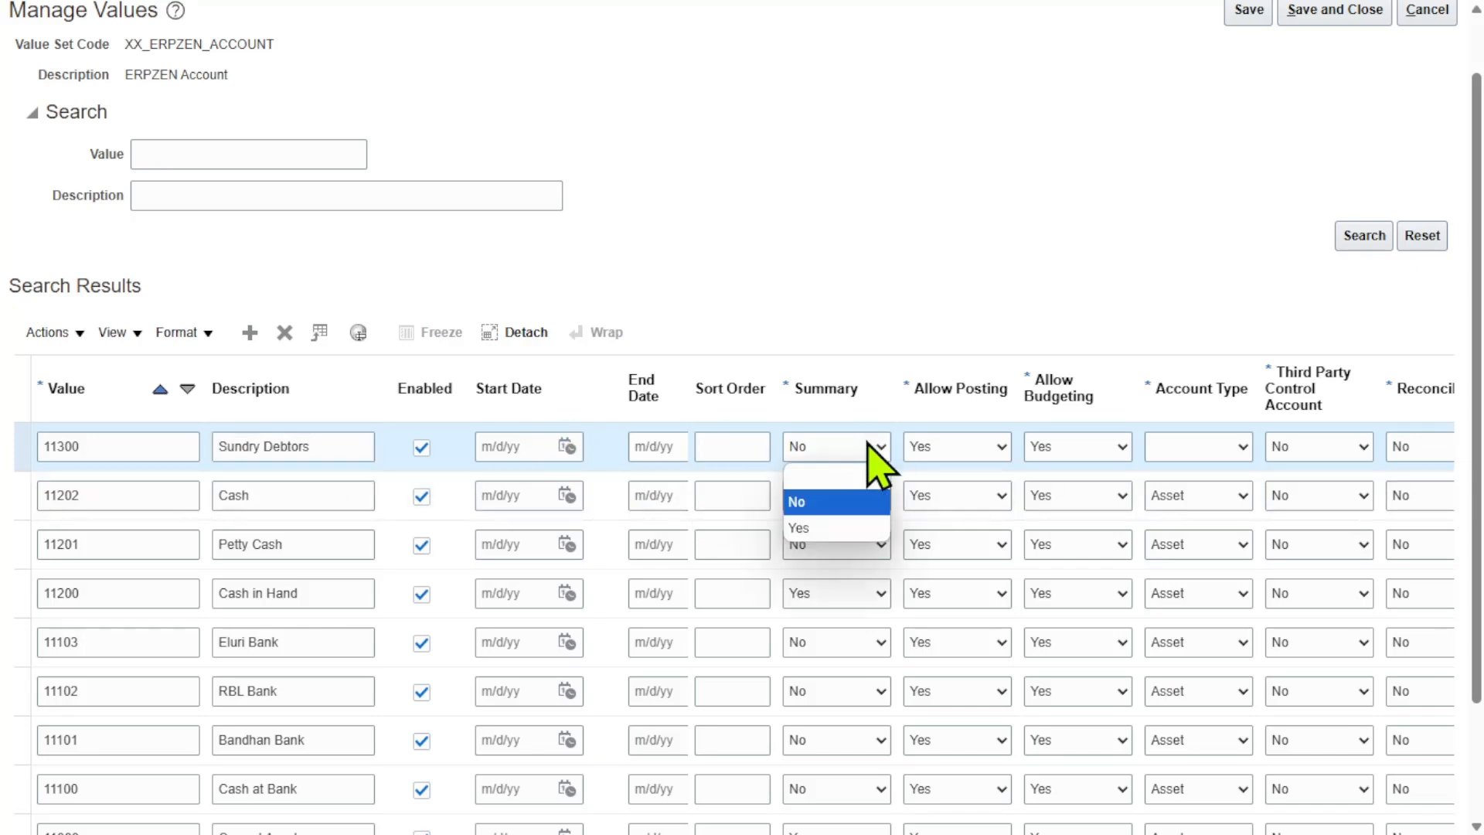
{"action": "left_click", "coordinate": [829, 525]}
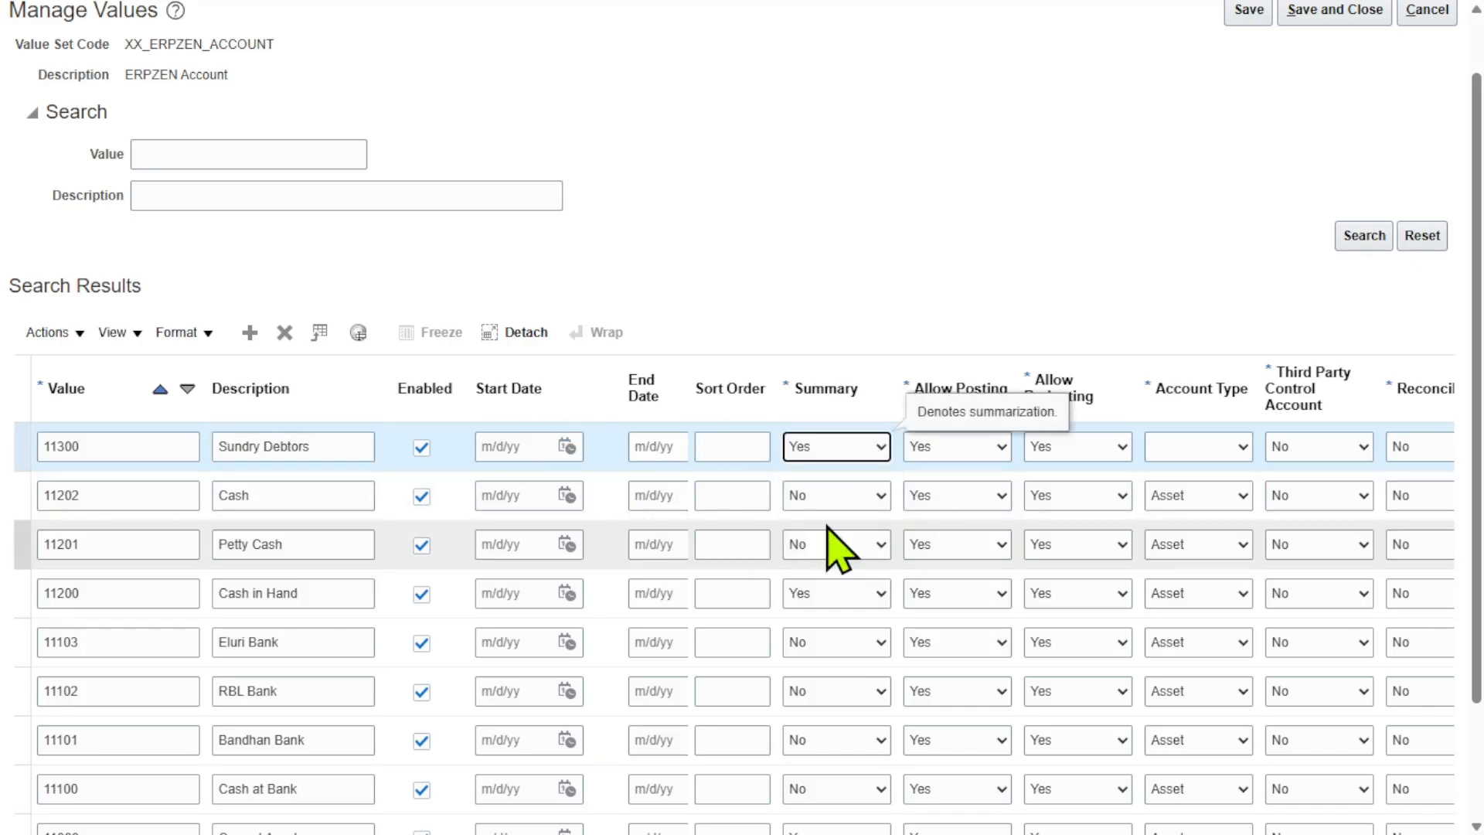
{"action": "left_click", "coordinate": [1194, 447]}
{"action": "left_click", "coordinate": [1184, 499]}
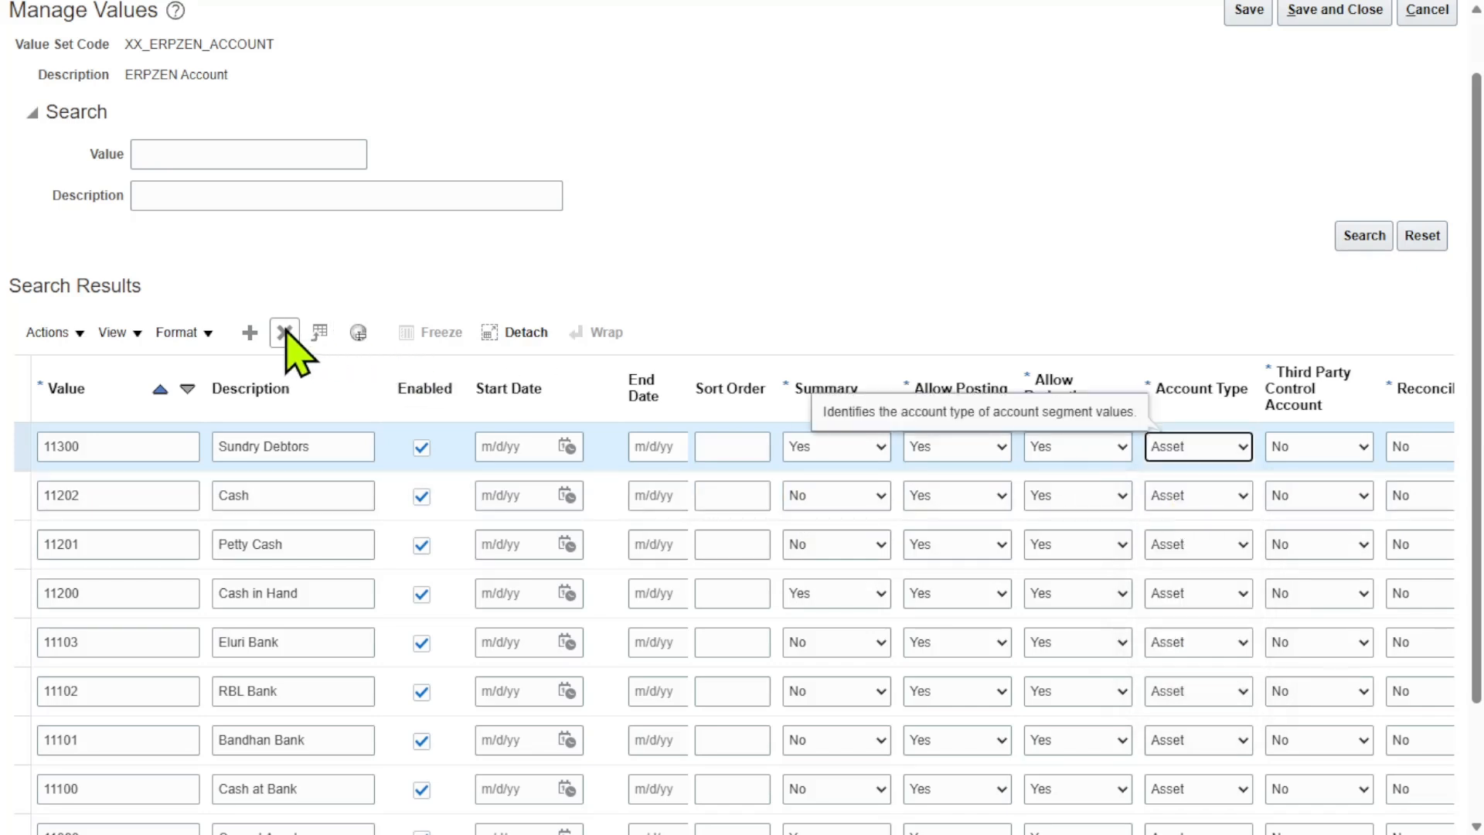
- Add account value 11301 with the description Accounts Receivable and Account Type Asset
{"action": "left_click", "coordinate": [252, 331]}
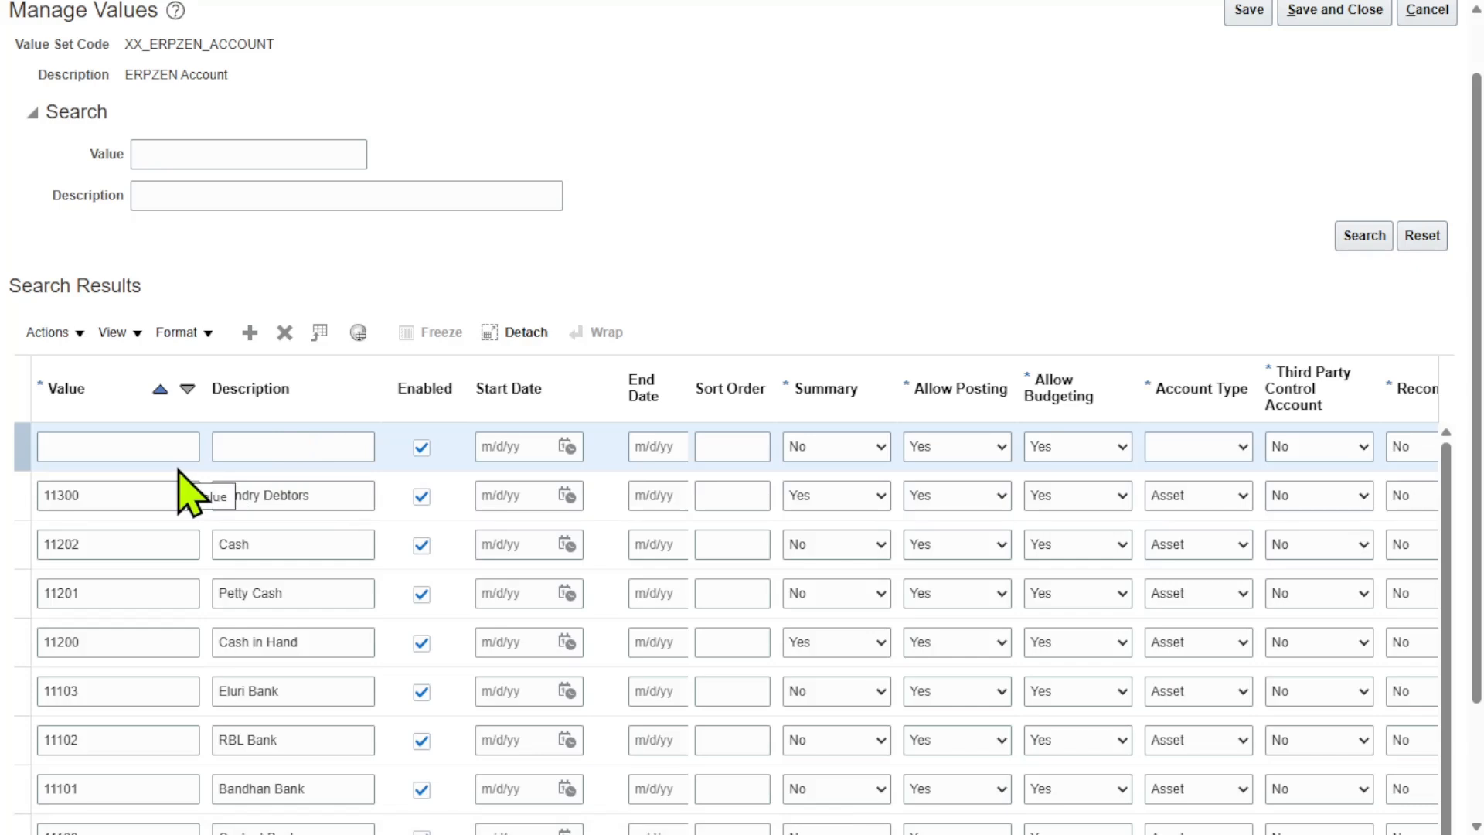
{"action": "left_click", "coordinate": [149, 446]}
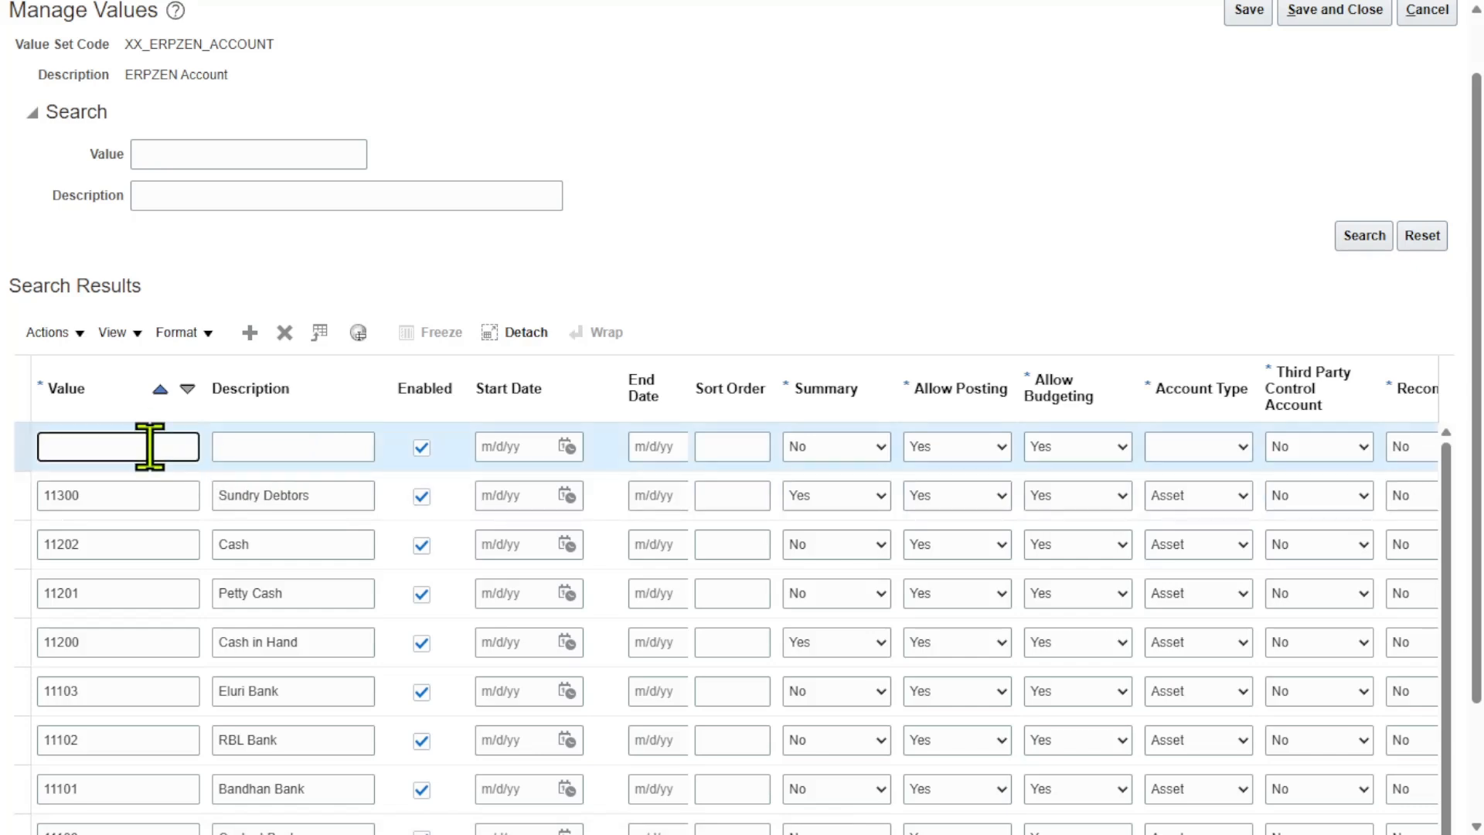
{"action": "type", "text": "11301"}
{"action": "left_click", "coordinate": [343, 447]}
{"action": "type", "text": "Ac"}
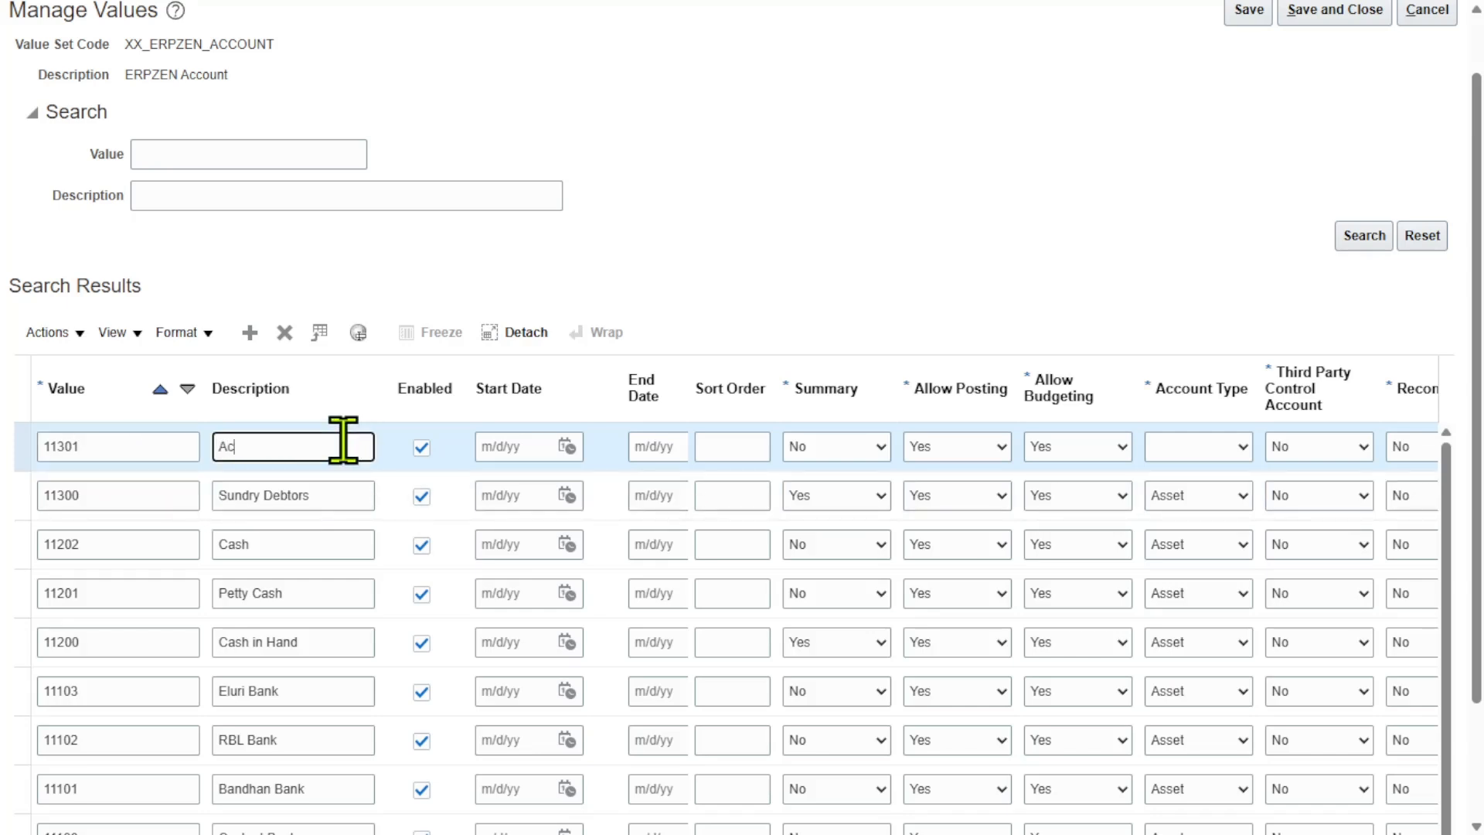
{"action": "type", "text": "counts Receivable"}
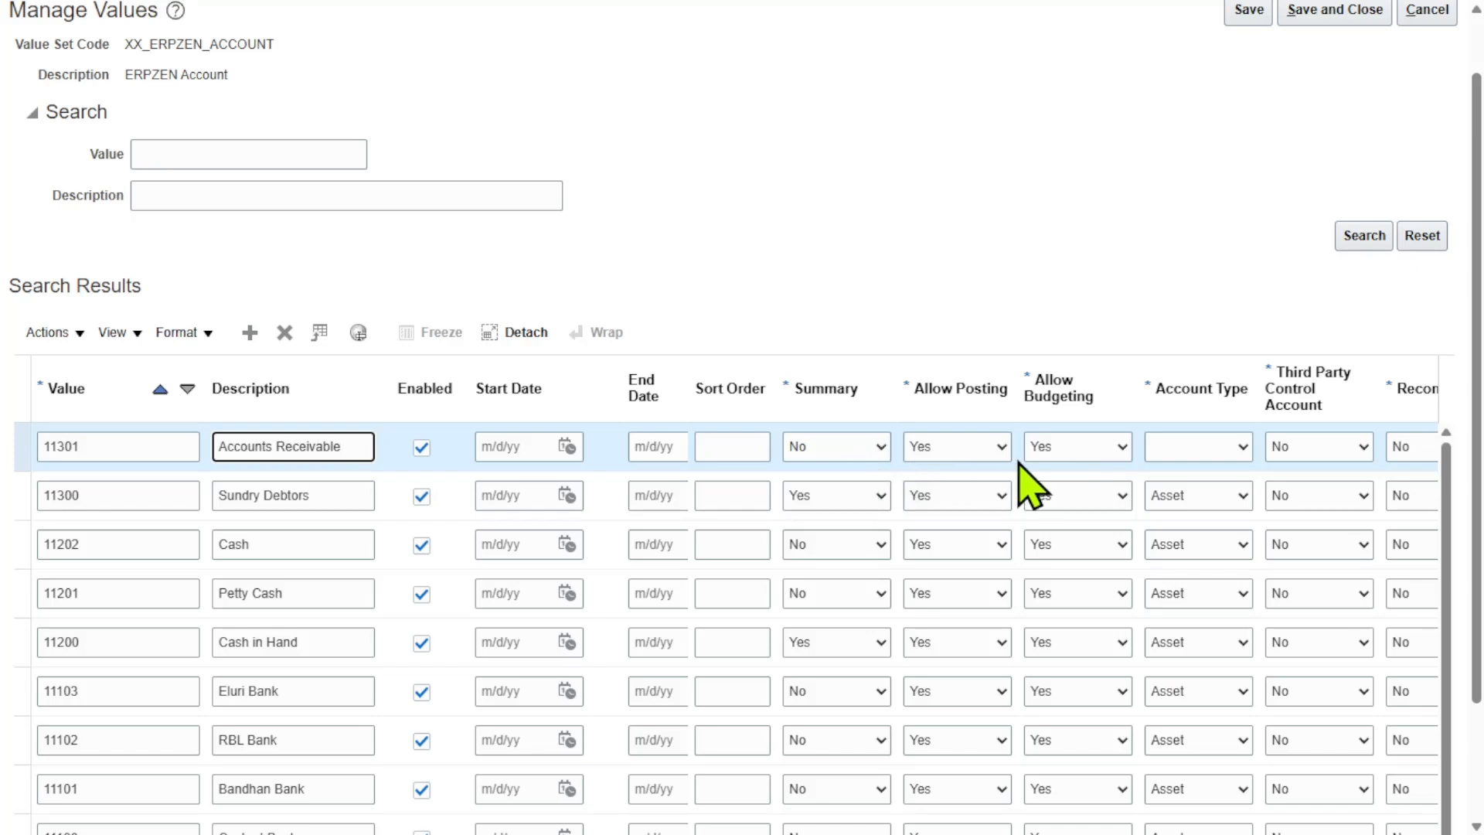
{"action": "left_click", "coordinate": [1198, 448]}
{"action": "left_click", "coordinate": [1180, 506]}
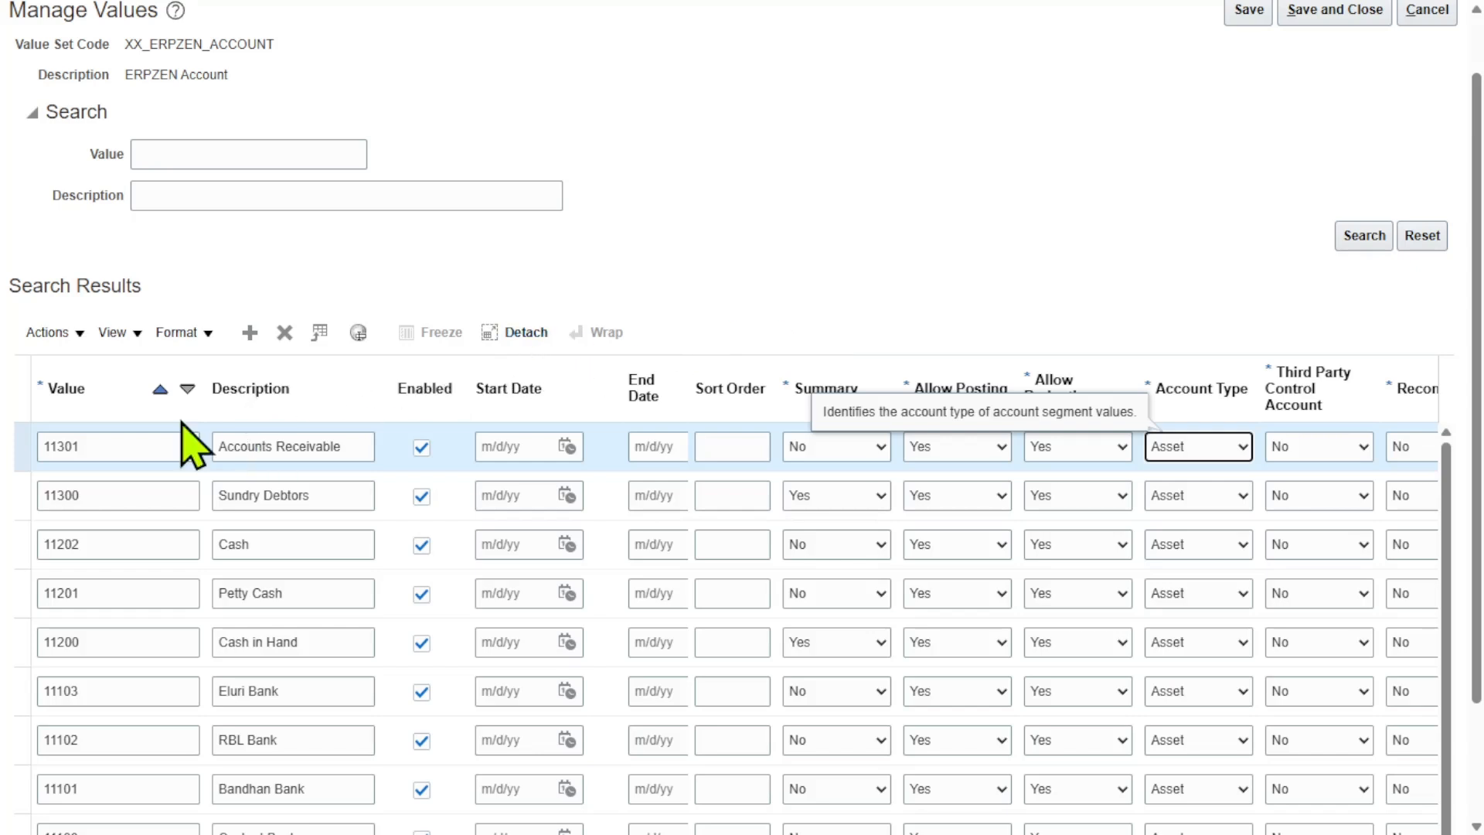
- Add account value 11302 with the description Trade Receivables and Account Type Asset
{"action": "left_click", "coordinate": [249, 332]}
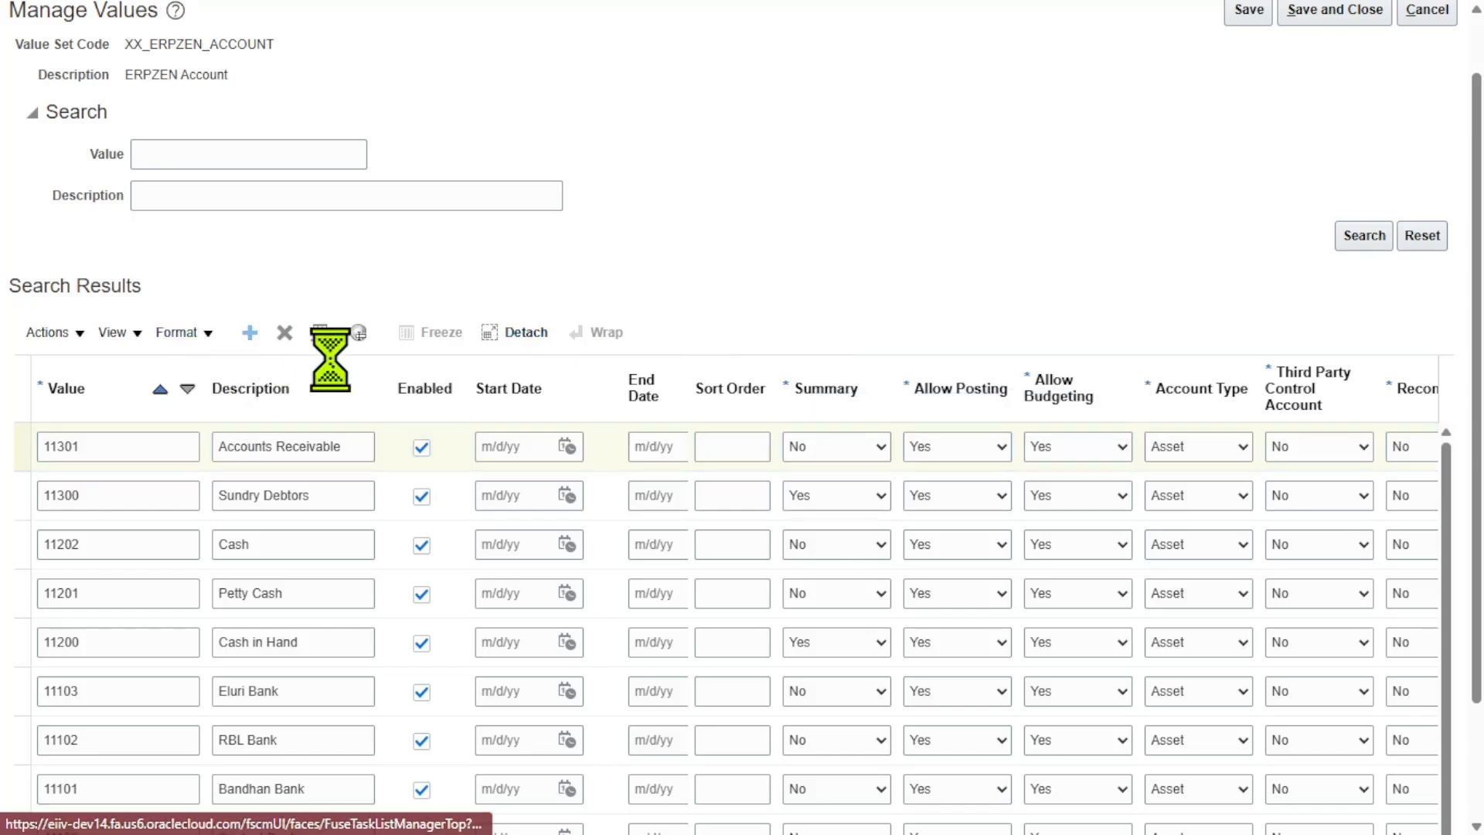
{"action": "left_click", "coordinate": [83, 442]}
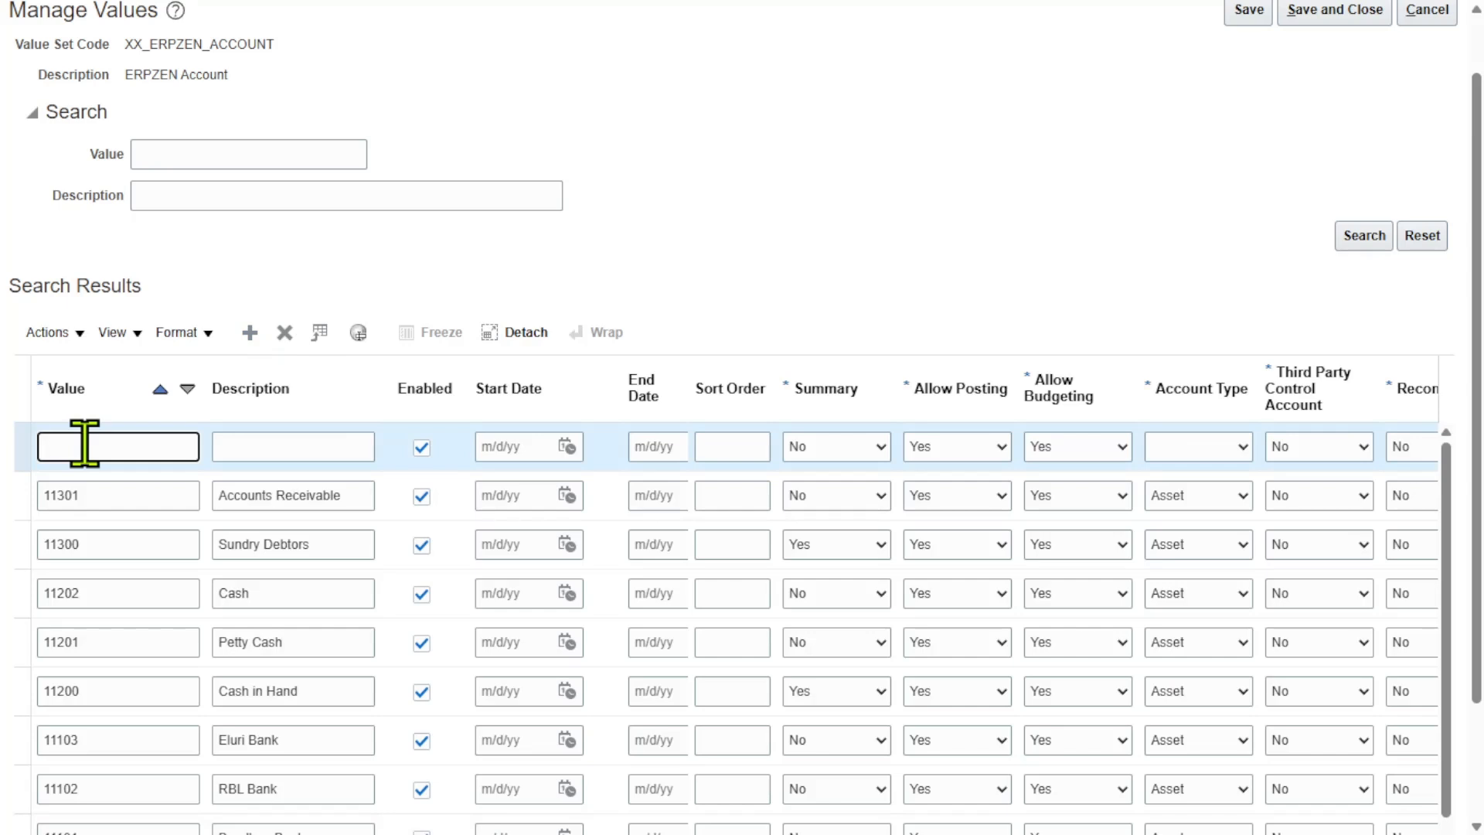
{"action": "type", "text": "11302"}
{"action": "key", "text": "Tab"}
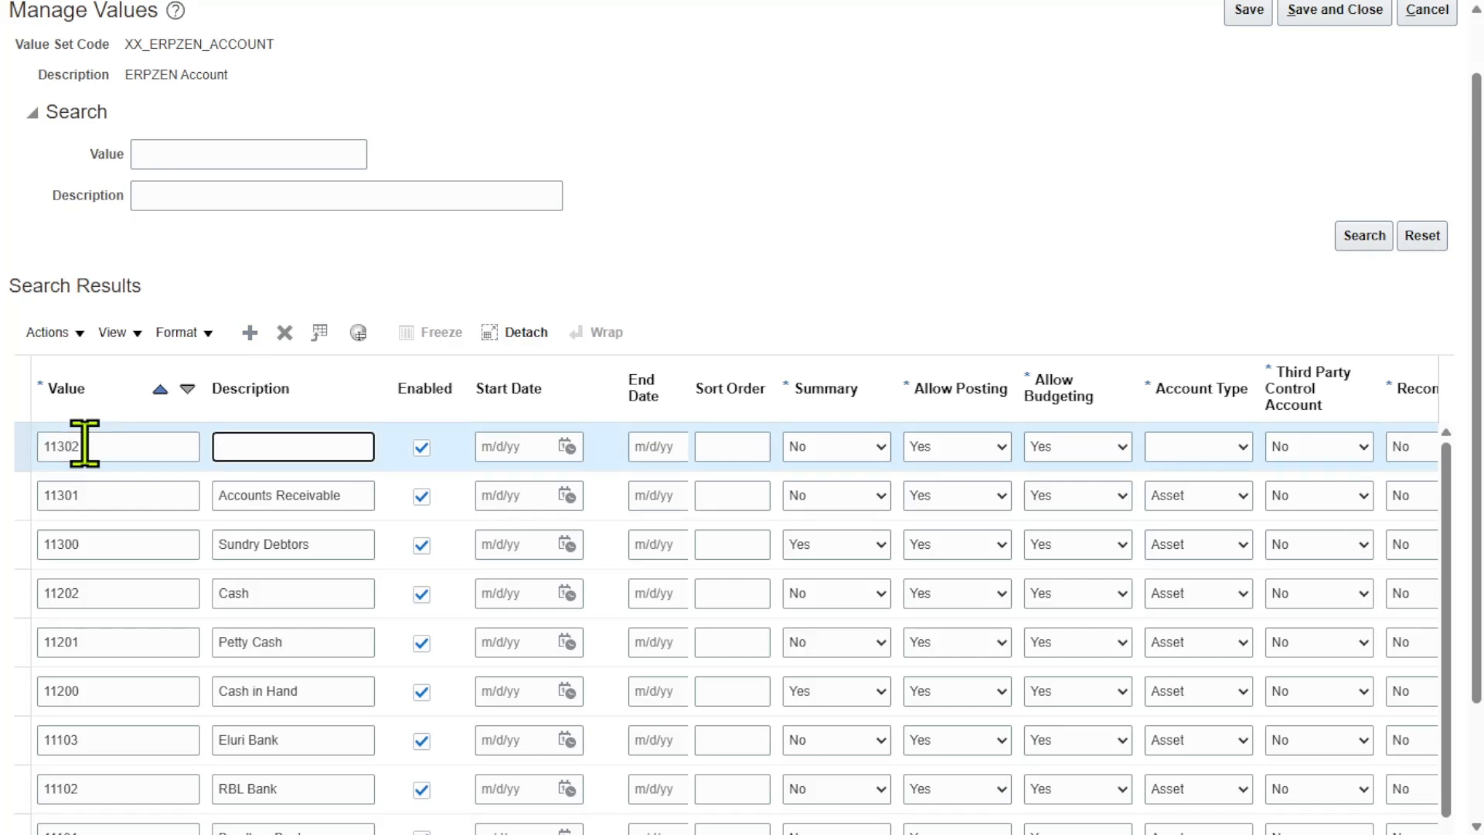
{"action": "type", "text": "Trade Receivables"}
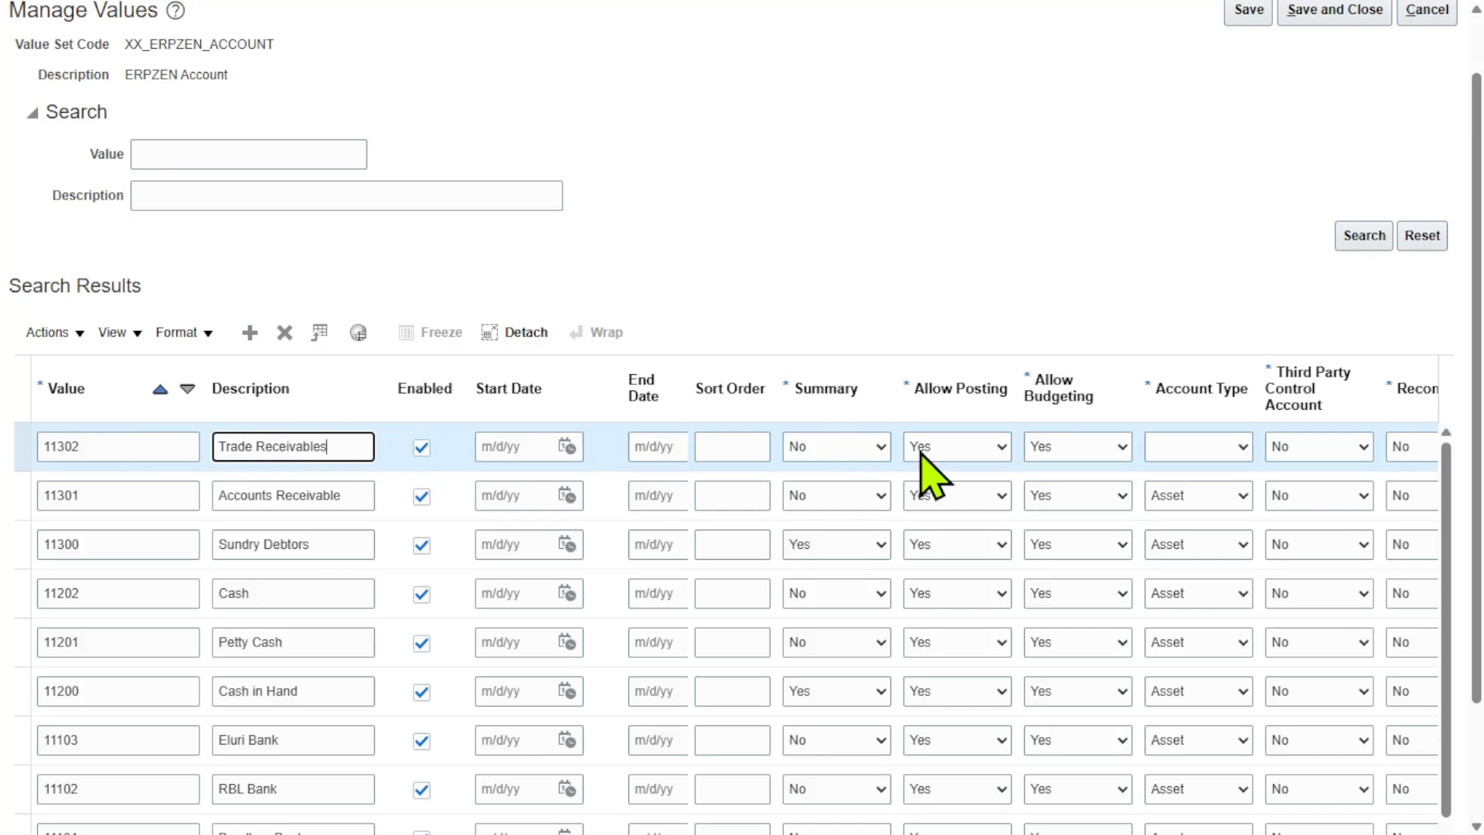
{"action": "left_click", "coordinate": [1202, 447]}
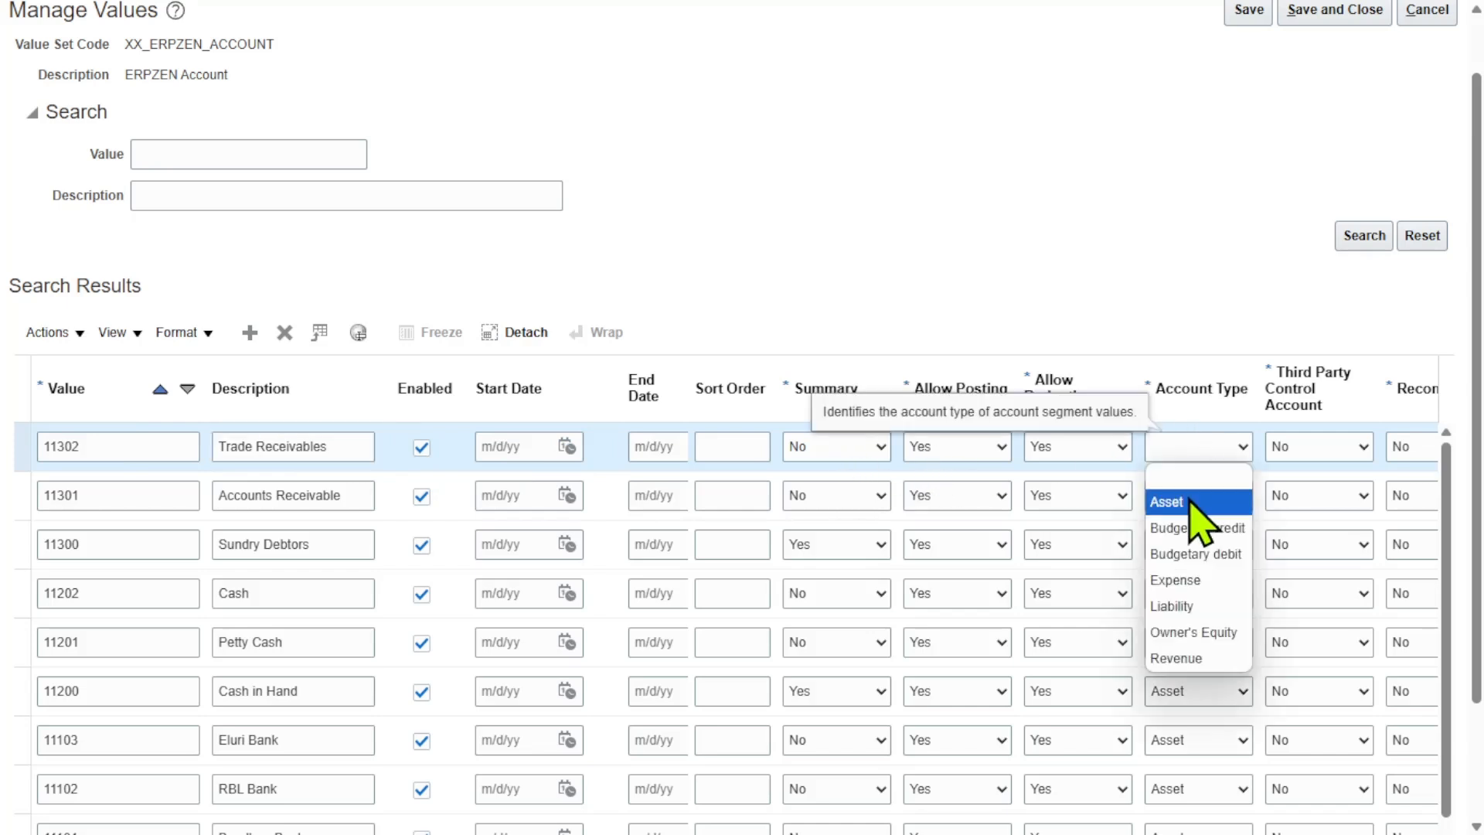
{"action": "left_click", "coordinate": [1185, 498]}
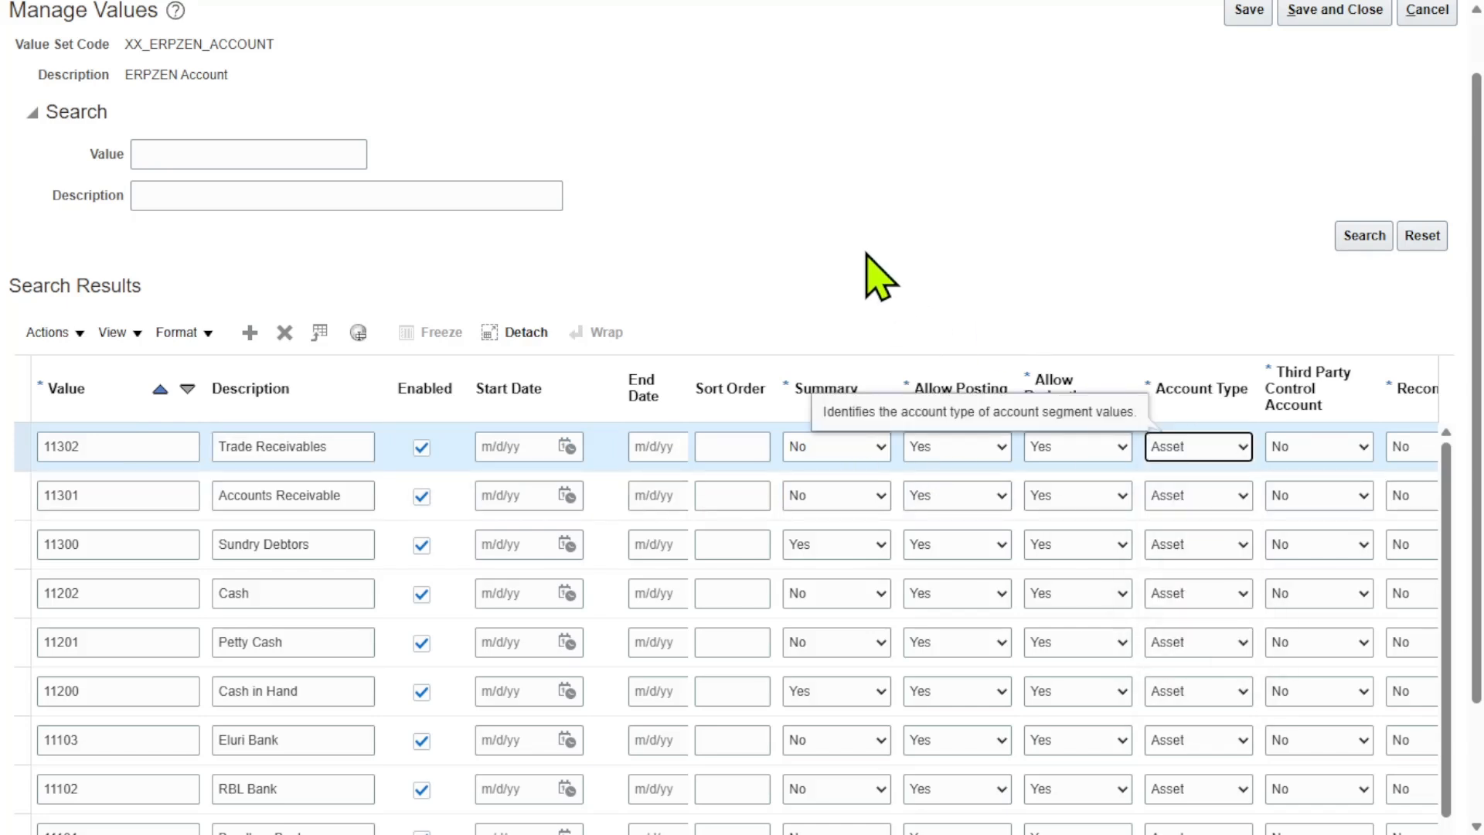
- Add account value 11303 with the description Intercompany Receivables and Account Type Asset
{"action": "left_click", "coordinate": [257, 326]}
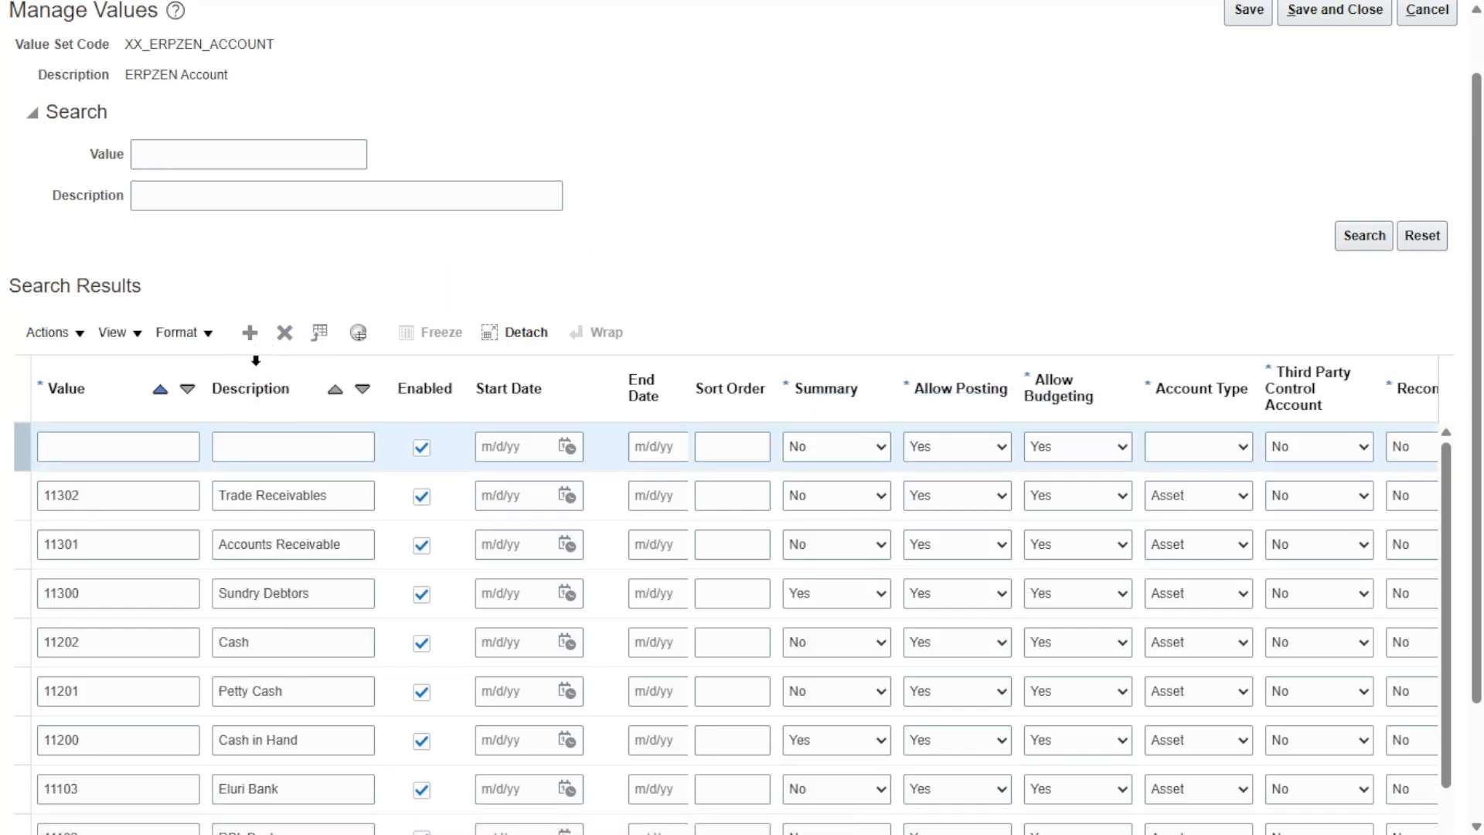
{"action": "left_click", "coordinate": [165, 446]}
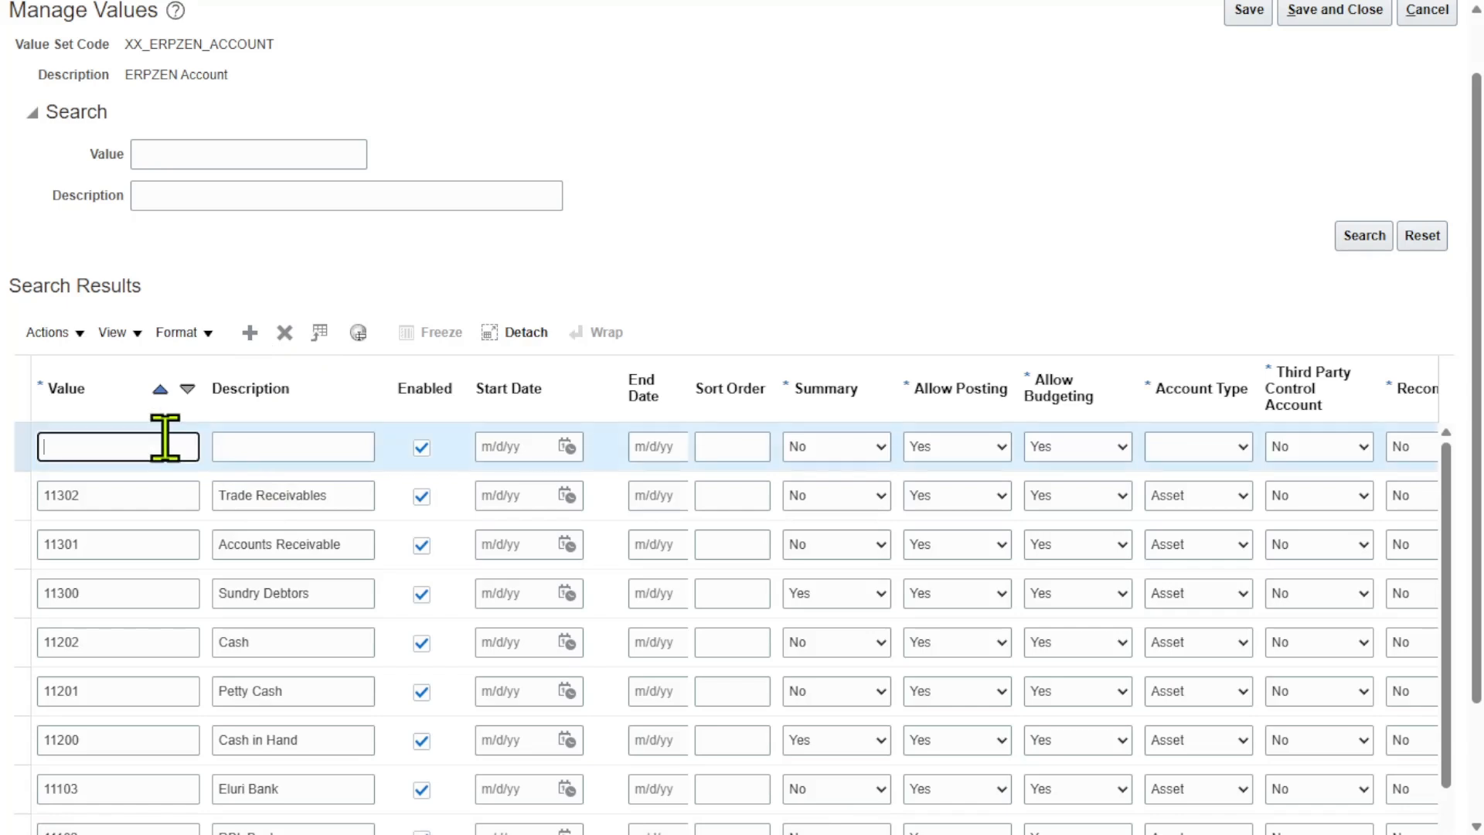
{"action": "type", "text": "11303"}
{"action": "key", "text": "Tab"}
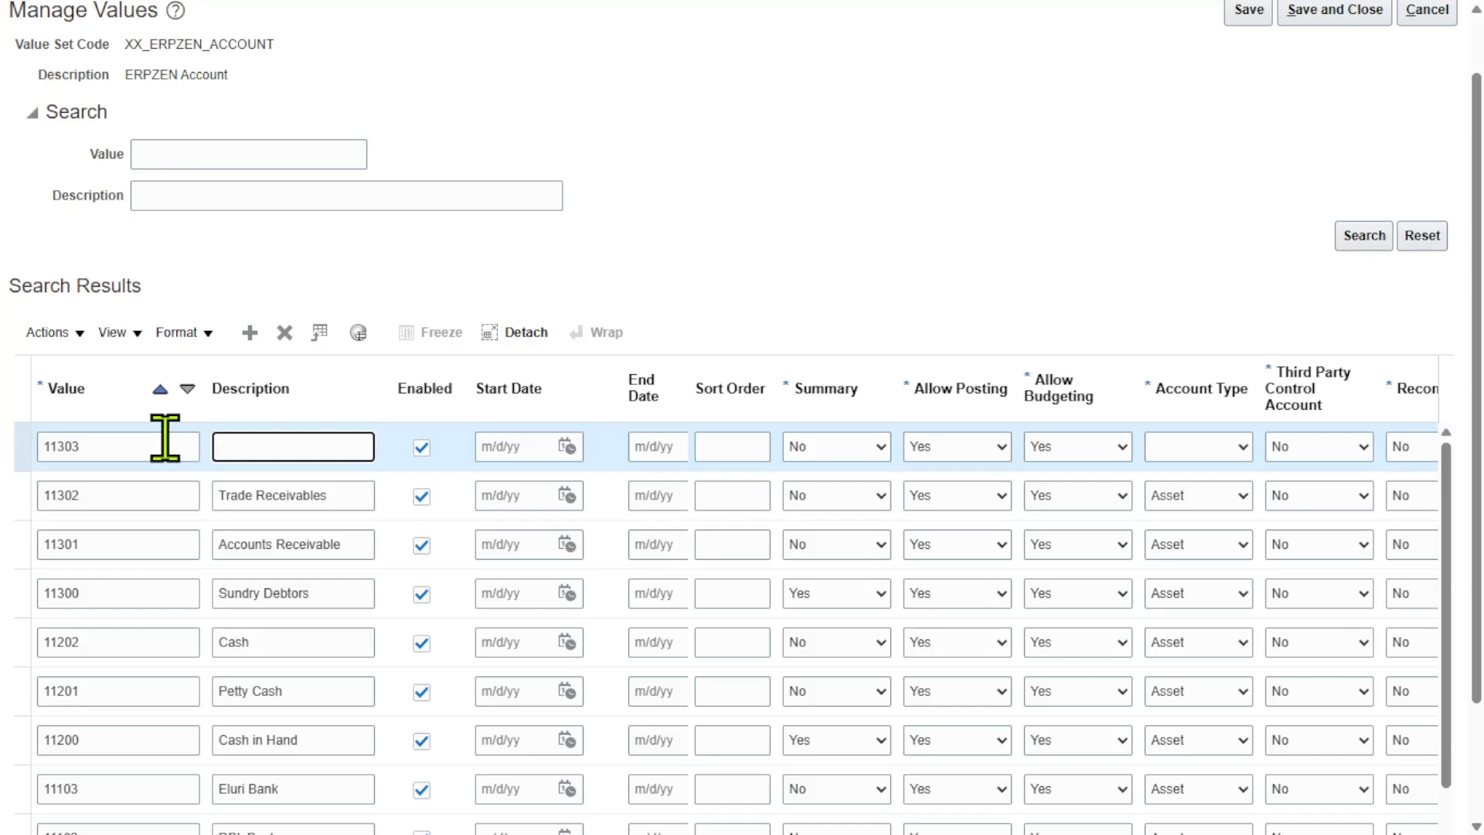
{"action": "type", "text": "Intercompany Receiva"}
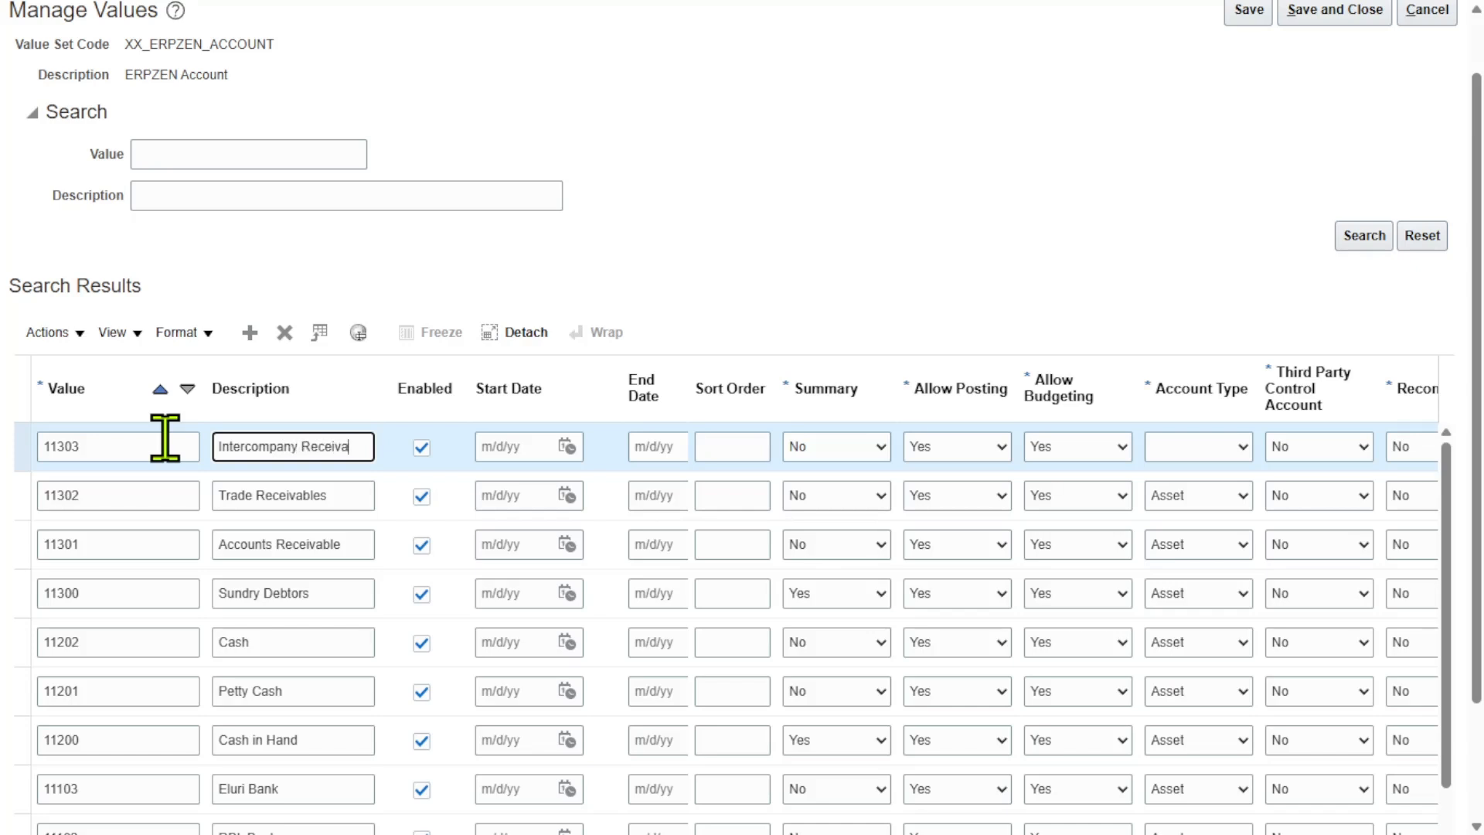
{"action": "type", "text": "bles"}
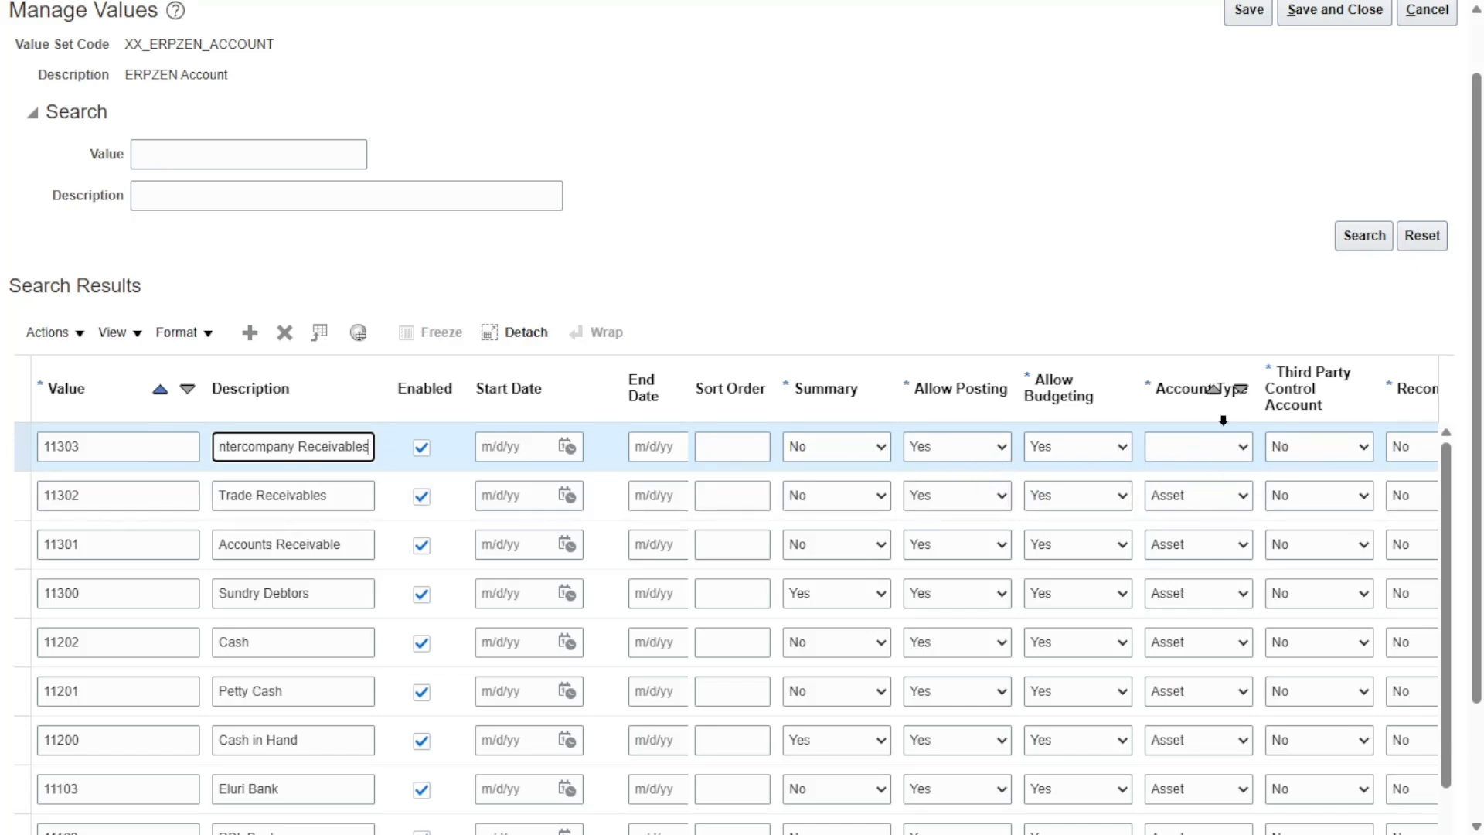
{"action": "left_click", "coordinate": [1218, 448]}
{"action": "left_click", "coordinate": [1187, 504]}
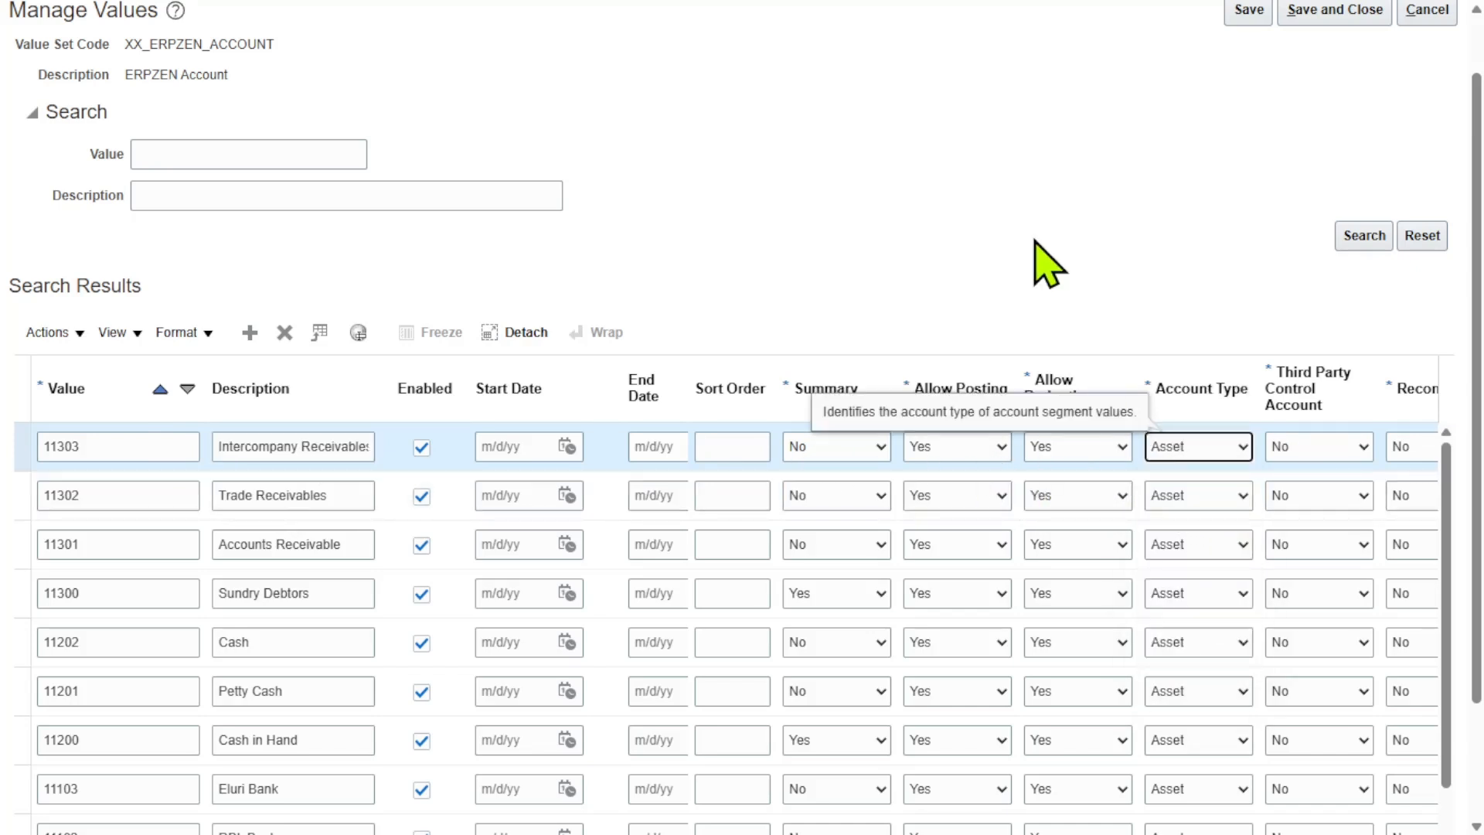
- Switch to the Excel workbook, review the Cash at Bank and Cash in Hand parent accounts in the Accounts Value Set sheet, and return to Oracle
{"action": "scroll", "coordinate": [1066, 274], "scroll_direction": "down", "scroll_amount": 2}
{"action": "scroll", "coordinate": [1066, 286], "scroll_direction": "down", "scroll_amount": 1}
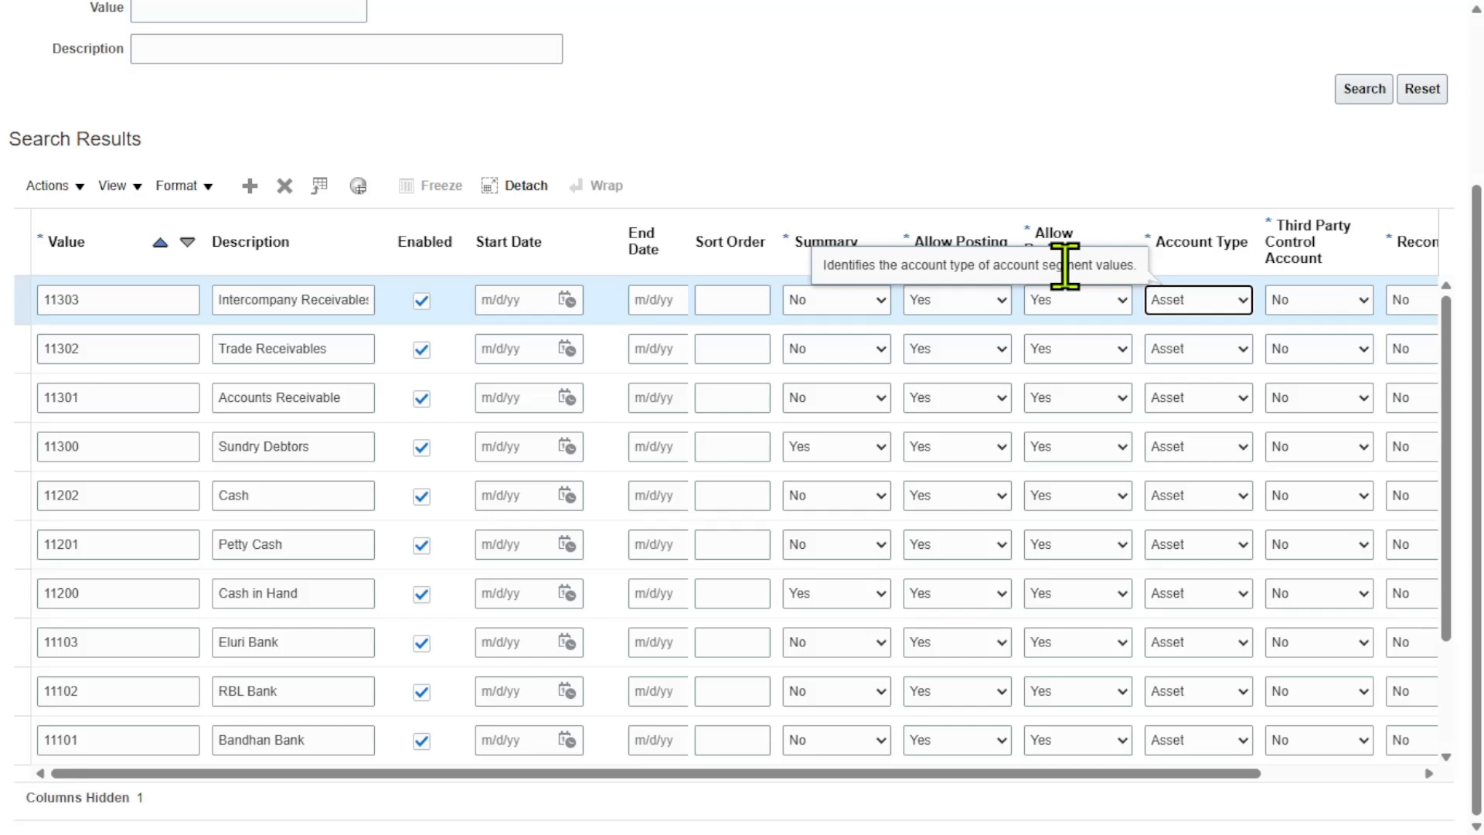
{"action": "key", "text": "alt+Tab"}
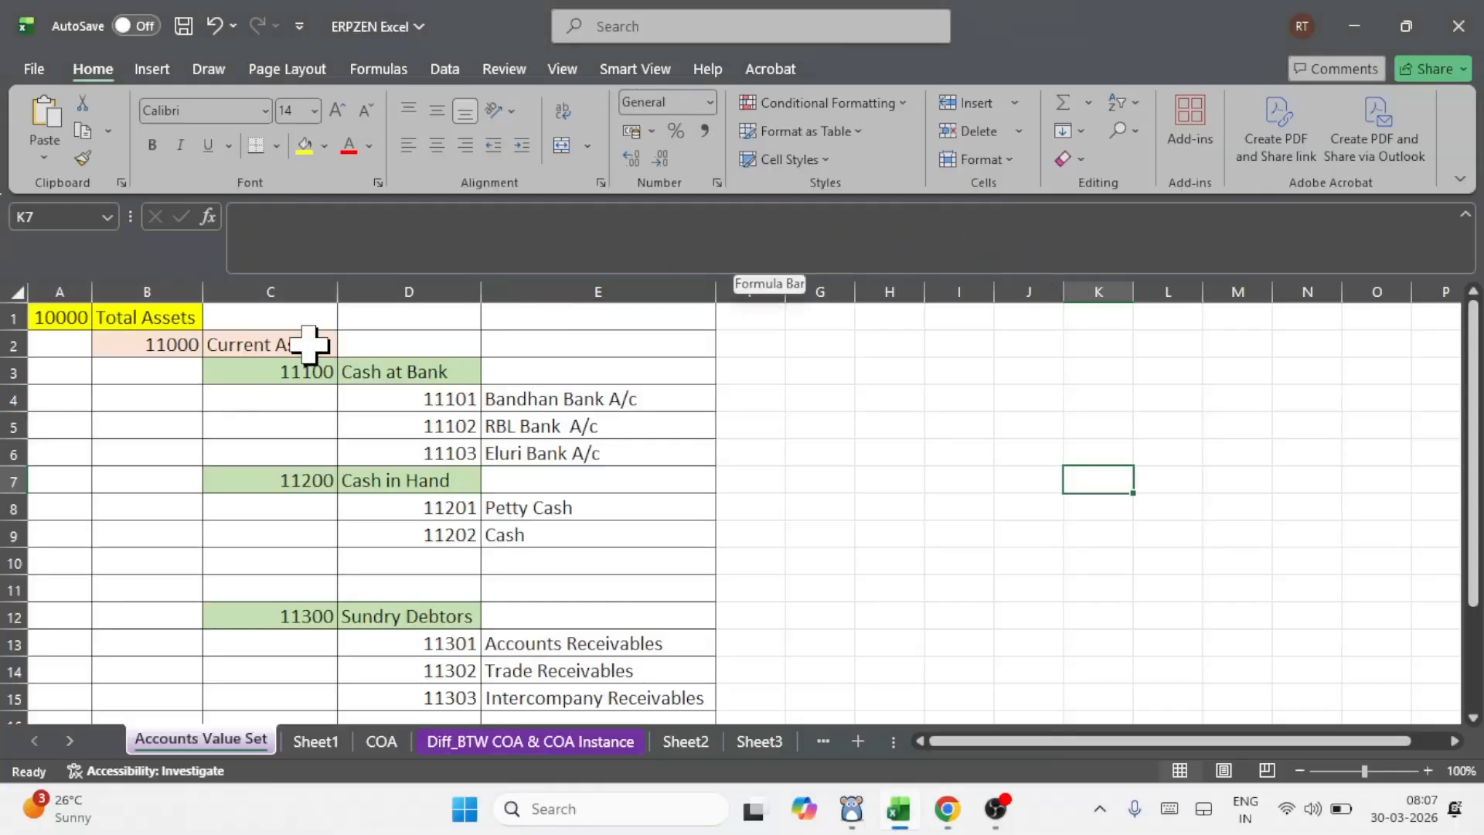
{"action": "left_click", "coordinate": [297, 374]}
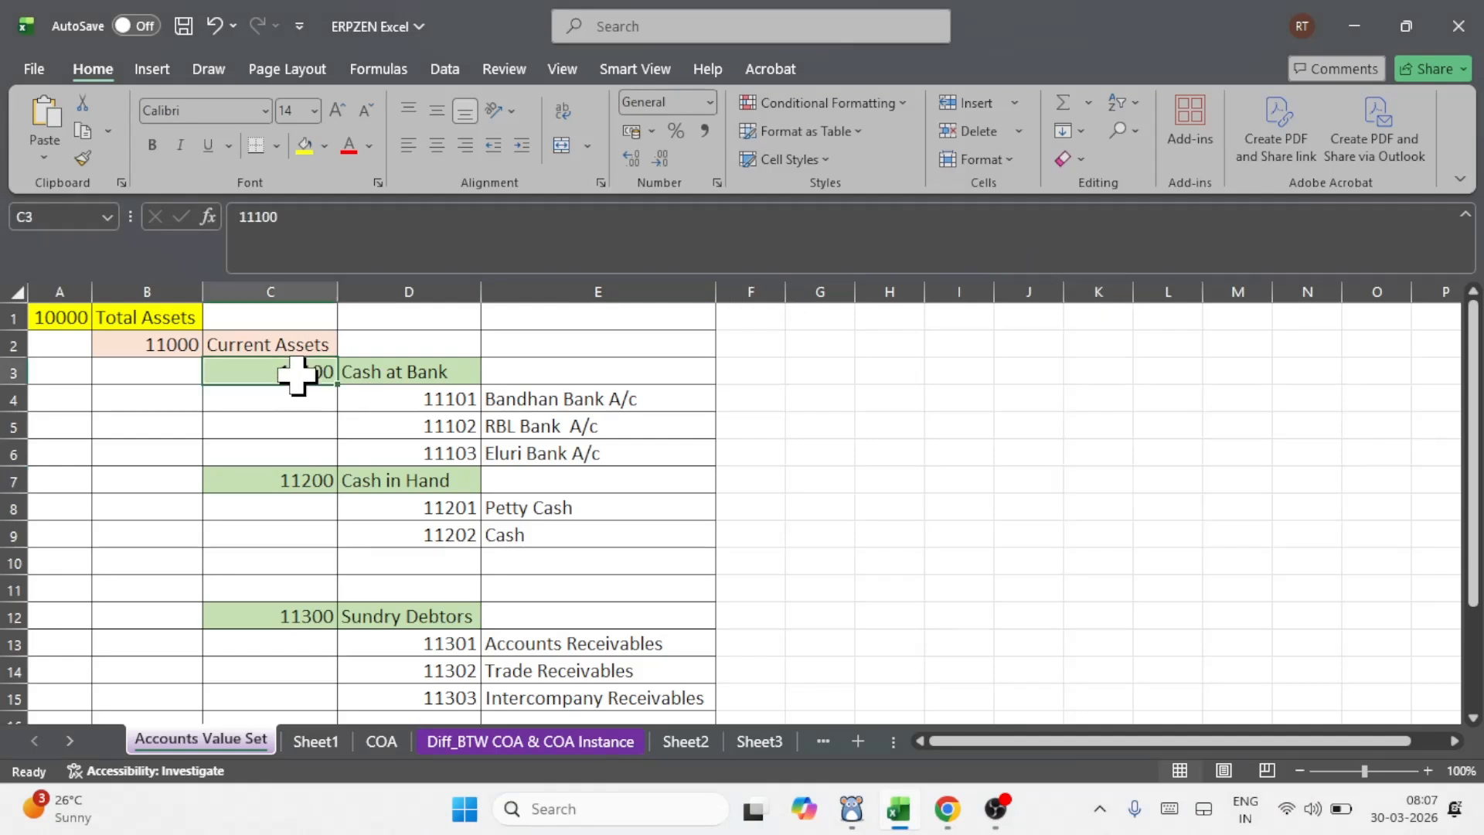
{"action": "left_click", "coordinate": [292, 482]}
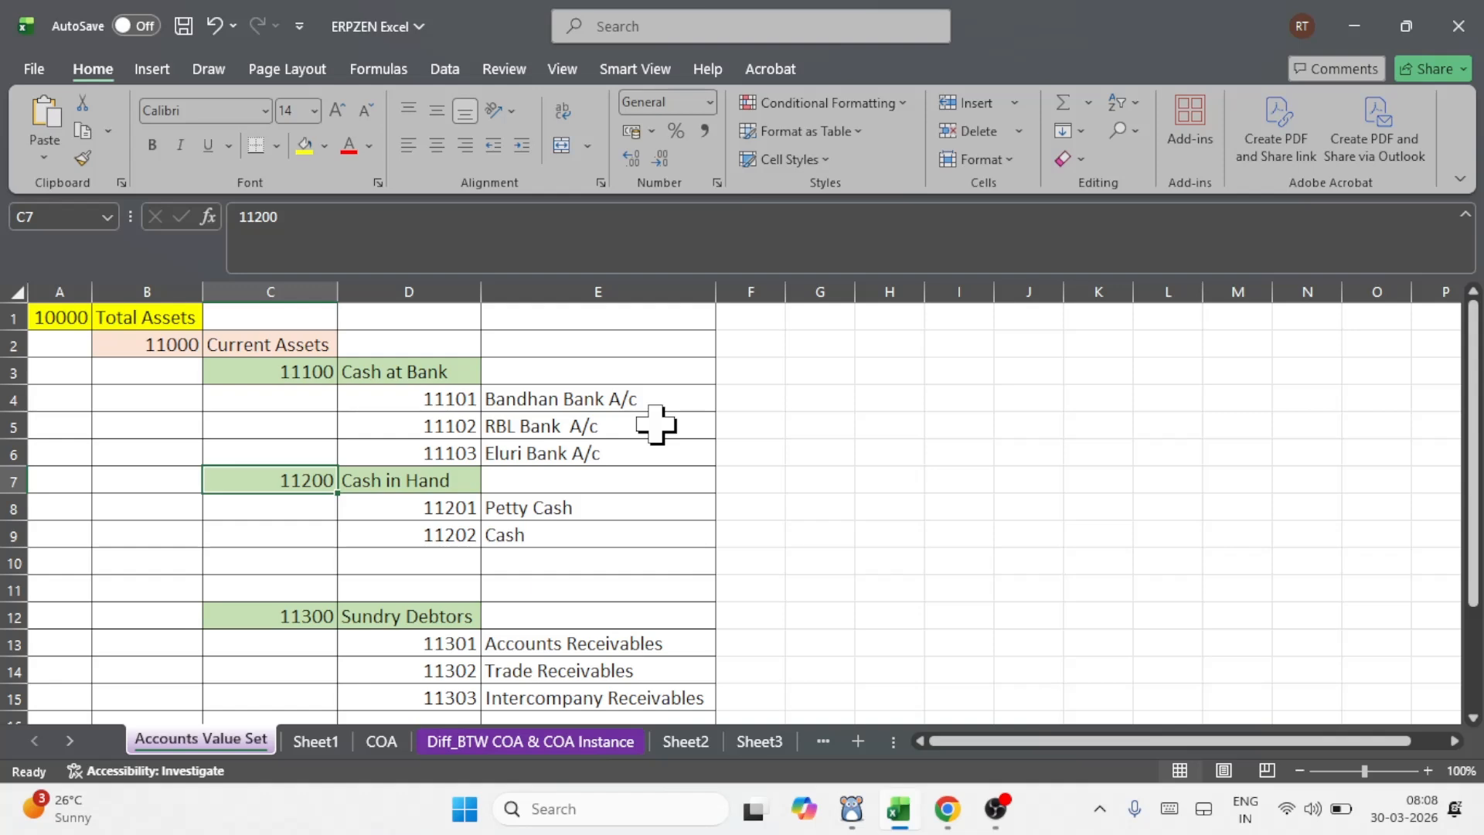
{"action": "key", "text": "alt+Tab"}
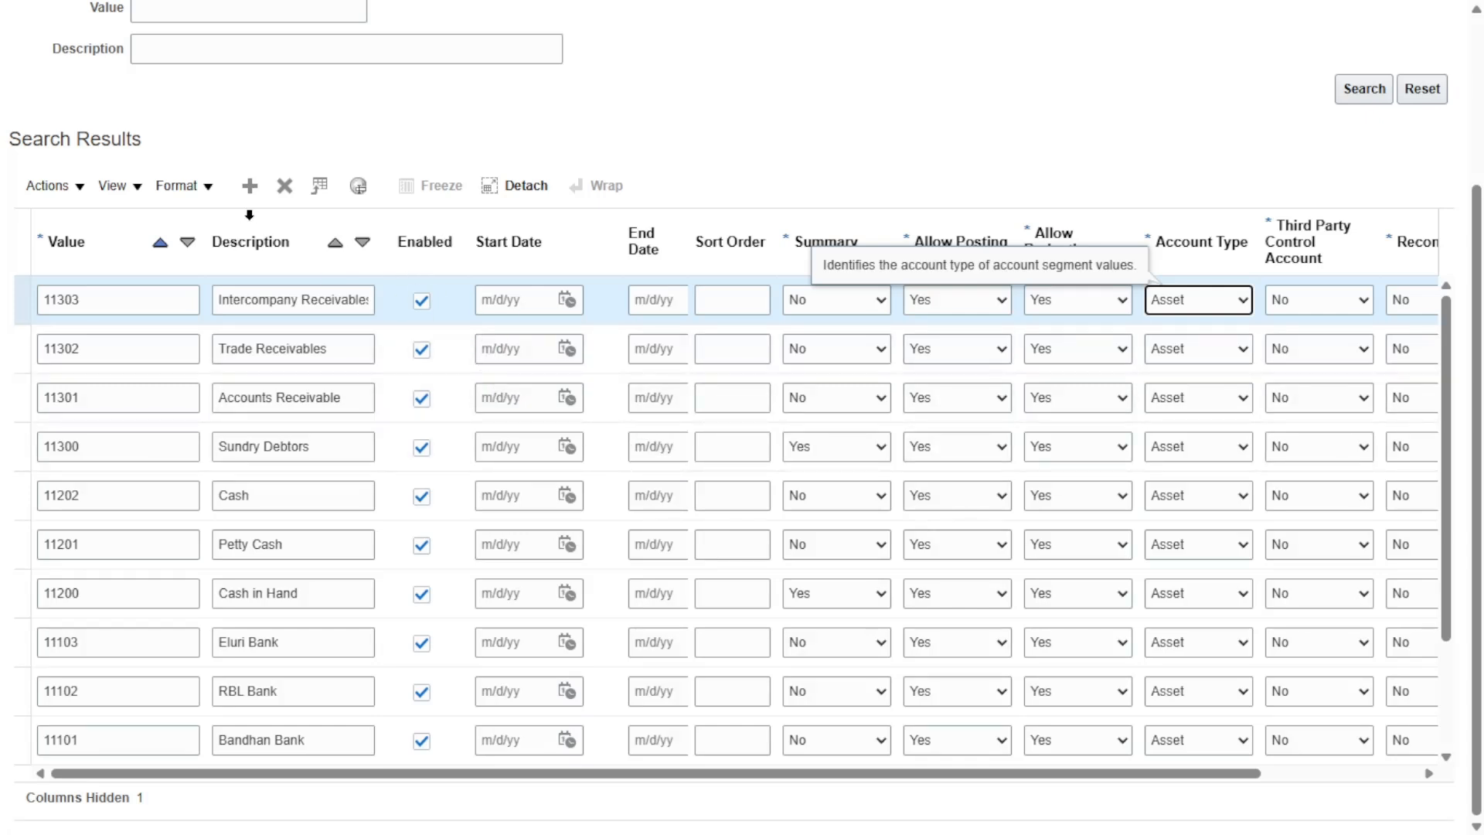
- Add a new account value 20000 with the description Liabilites
{"action": "left_click", "coordinate": [249, 186]}
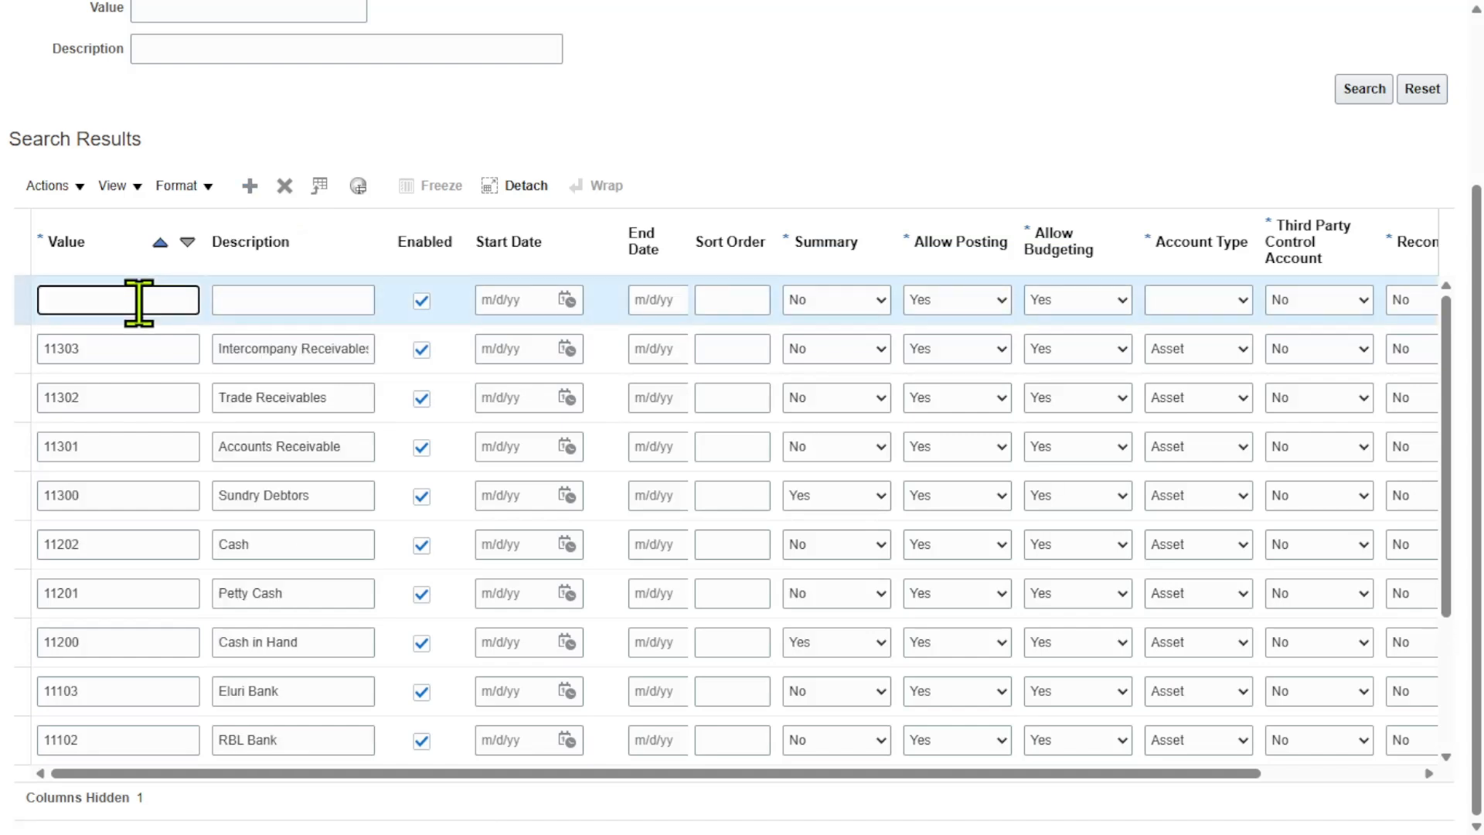
{"action": "type", "text": "20000"}
{"action": "key", "text": "Tab"}
{"action": "type", "text": "Lia"}
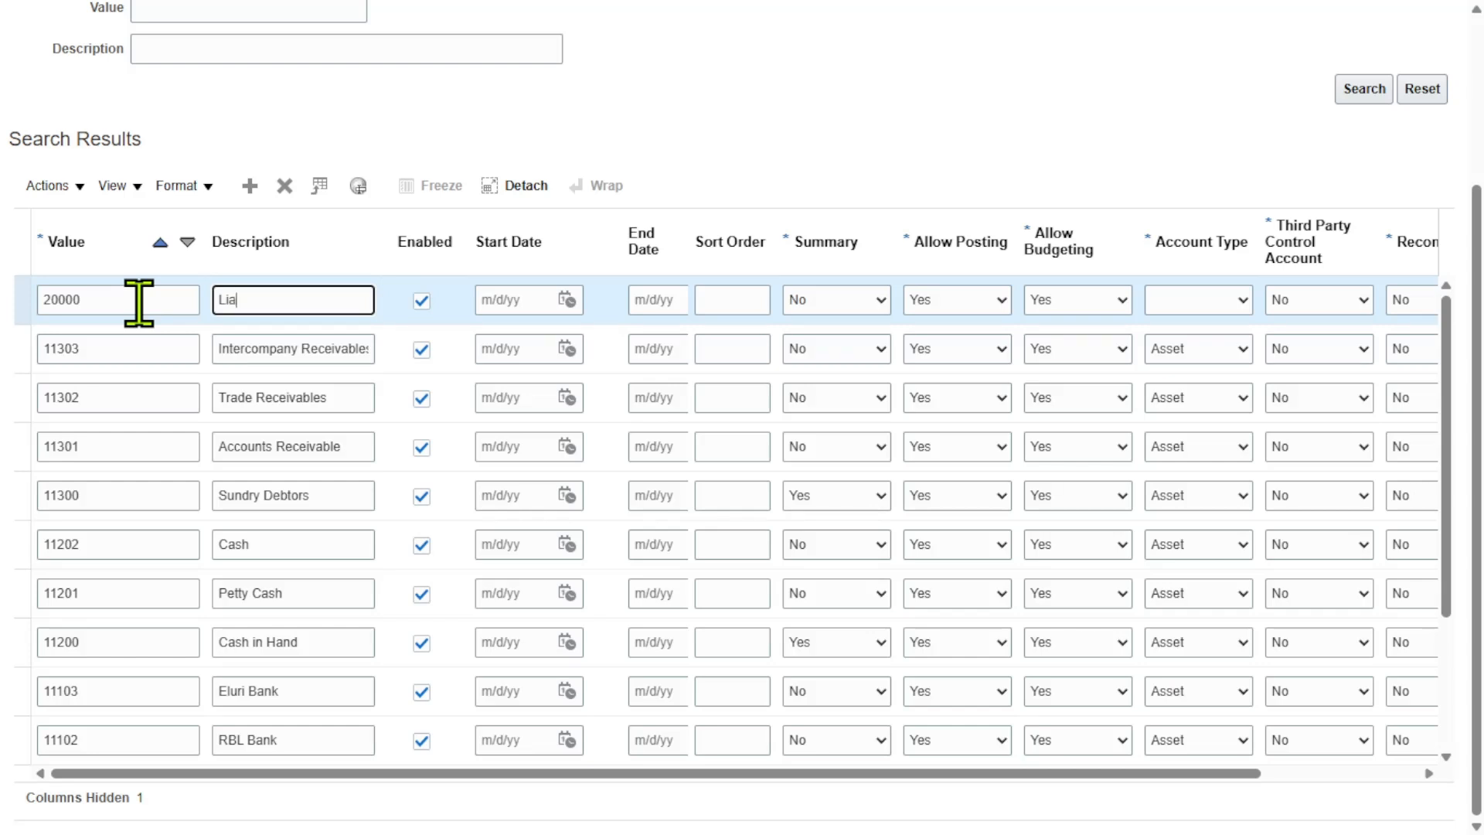
{"action": "type", "text": "bilites"}
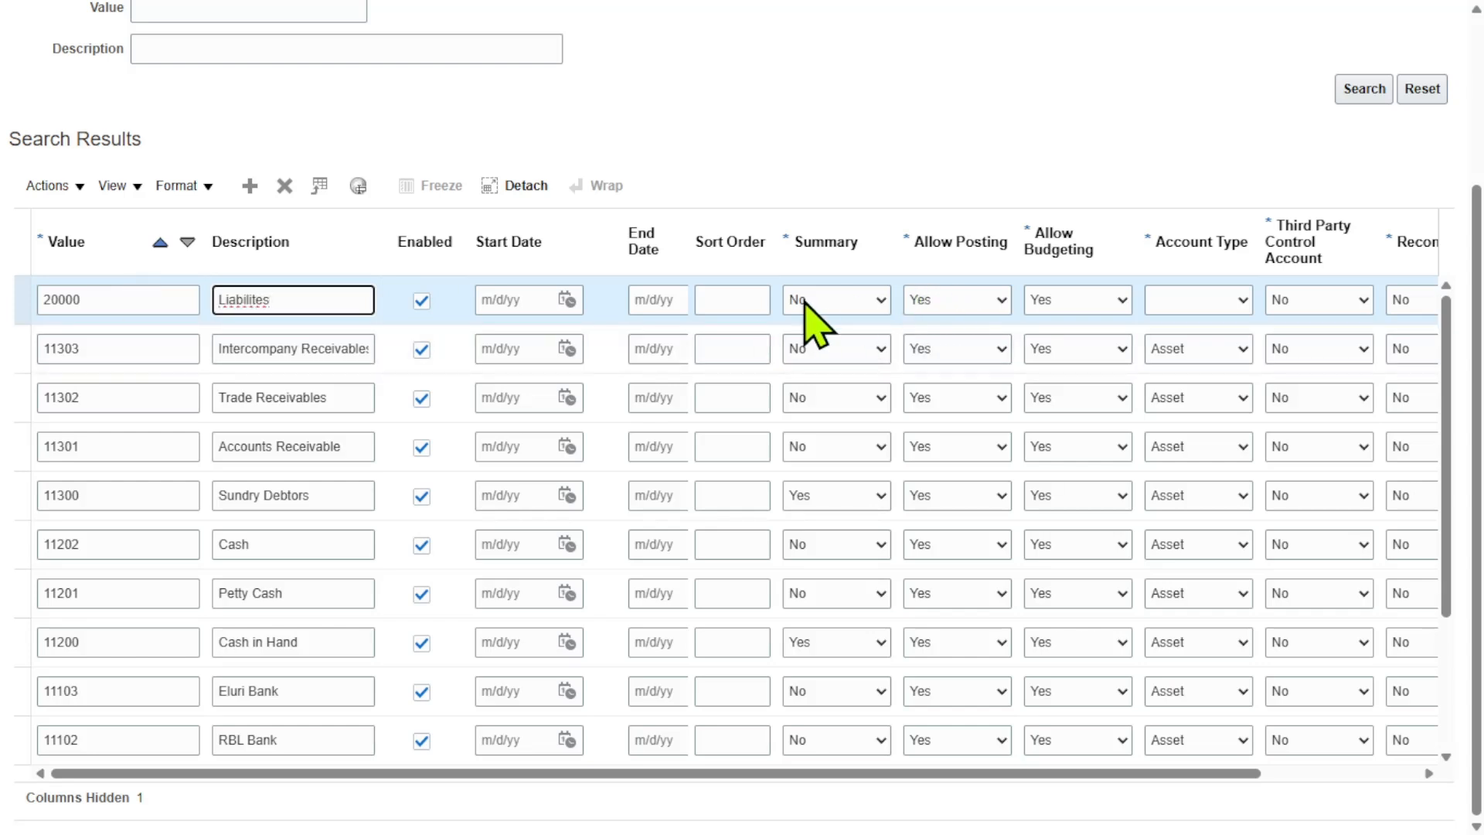
- Set Summary to Yes and Account Type to Liability for the 20000 Liabilites account value
{"action": "left_click", "coordinate": [846, 313]}
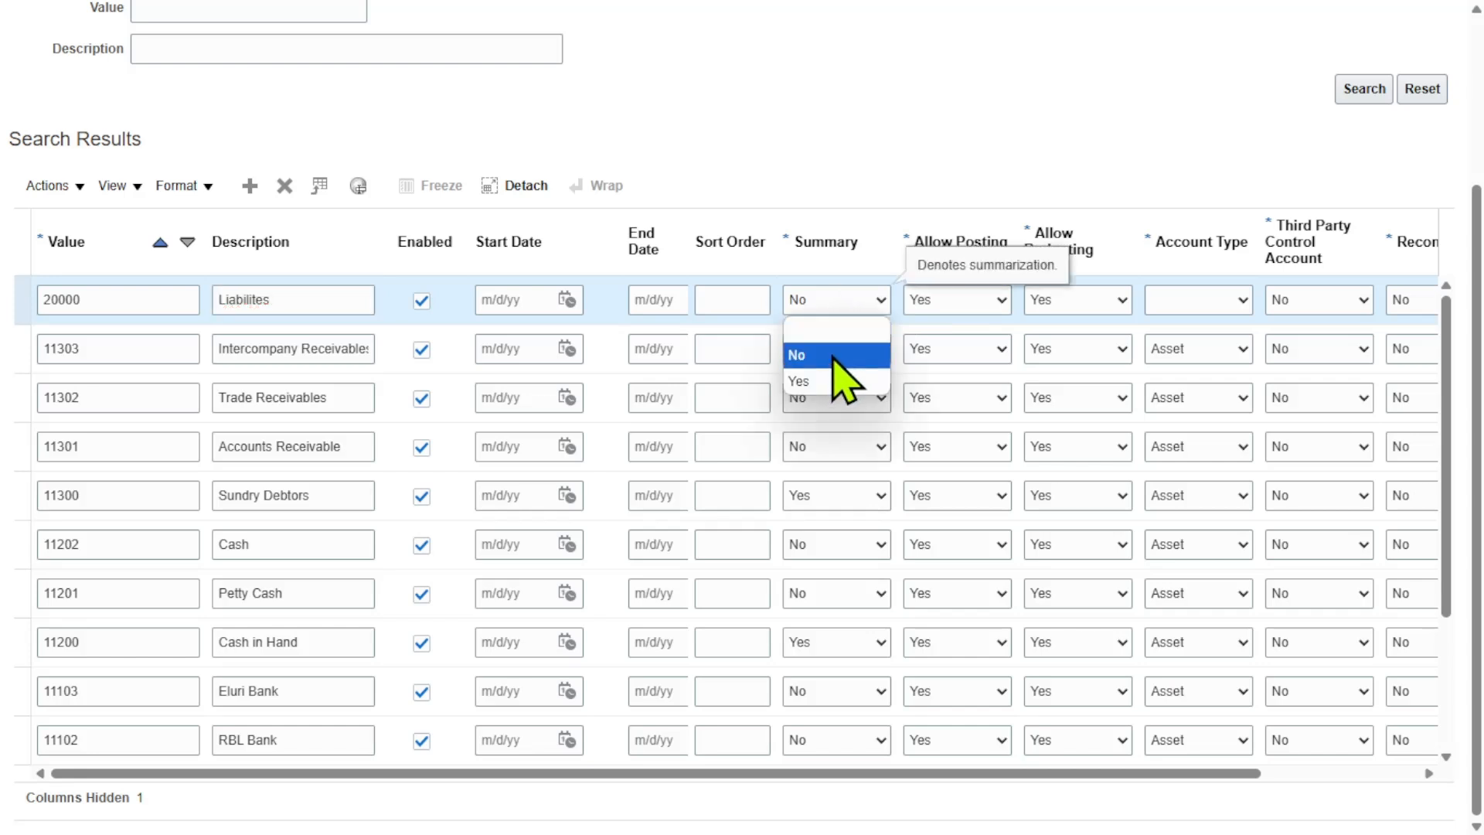
{"action": "left_click", "coordinate": [838, 383]}
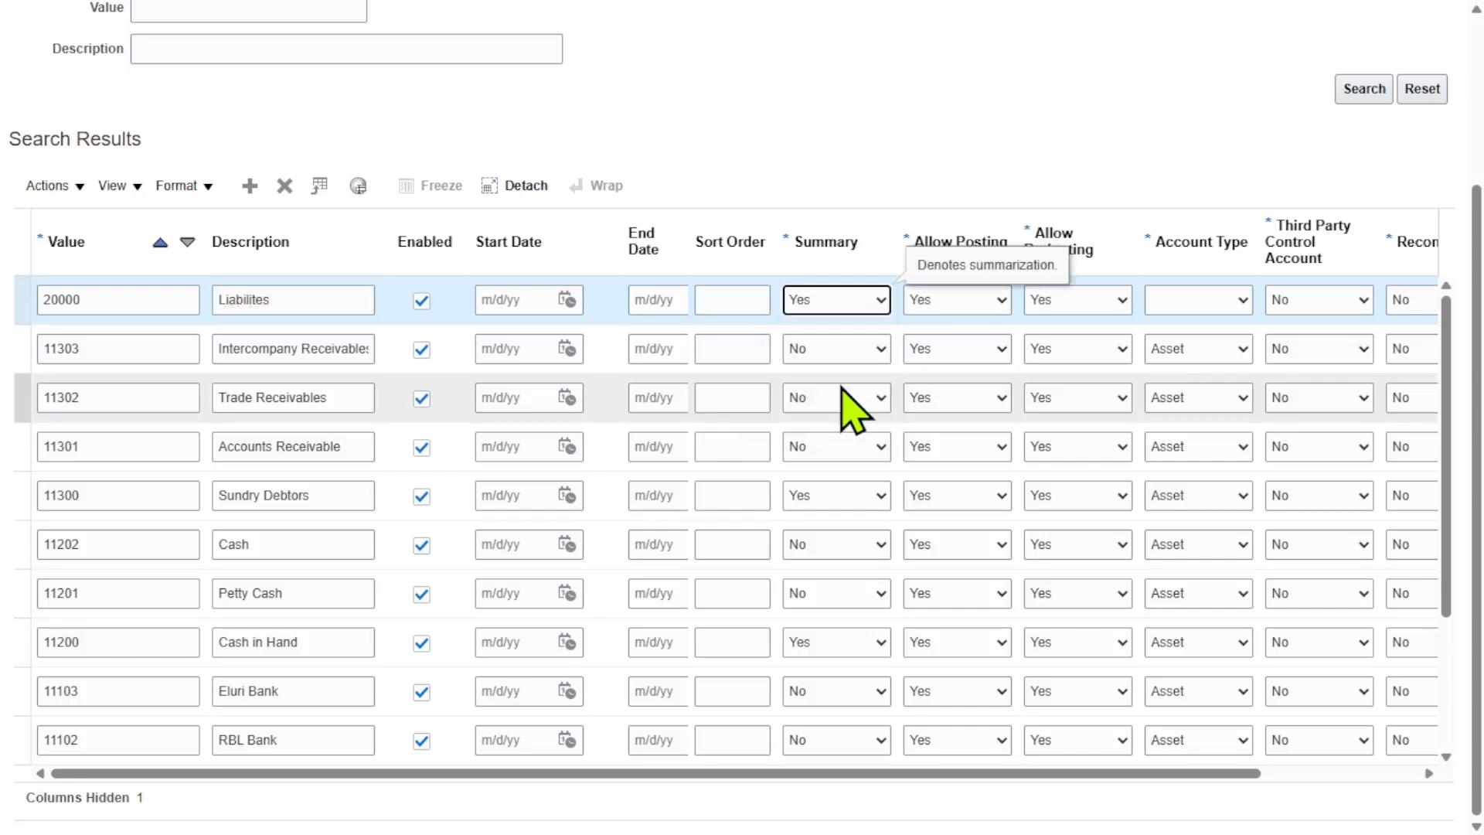
{"action": "left_click", "coordinate": [1221, 295]}
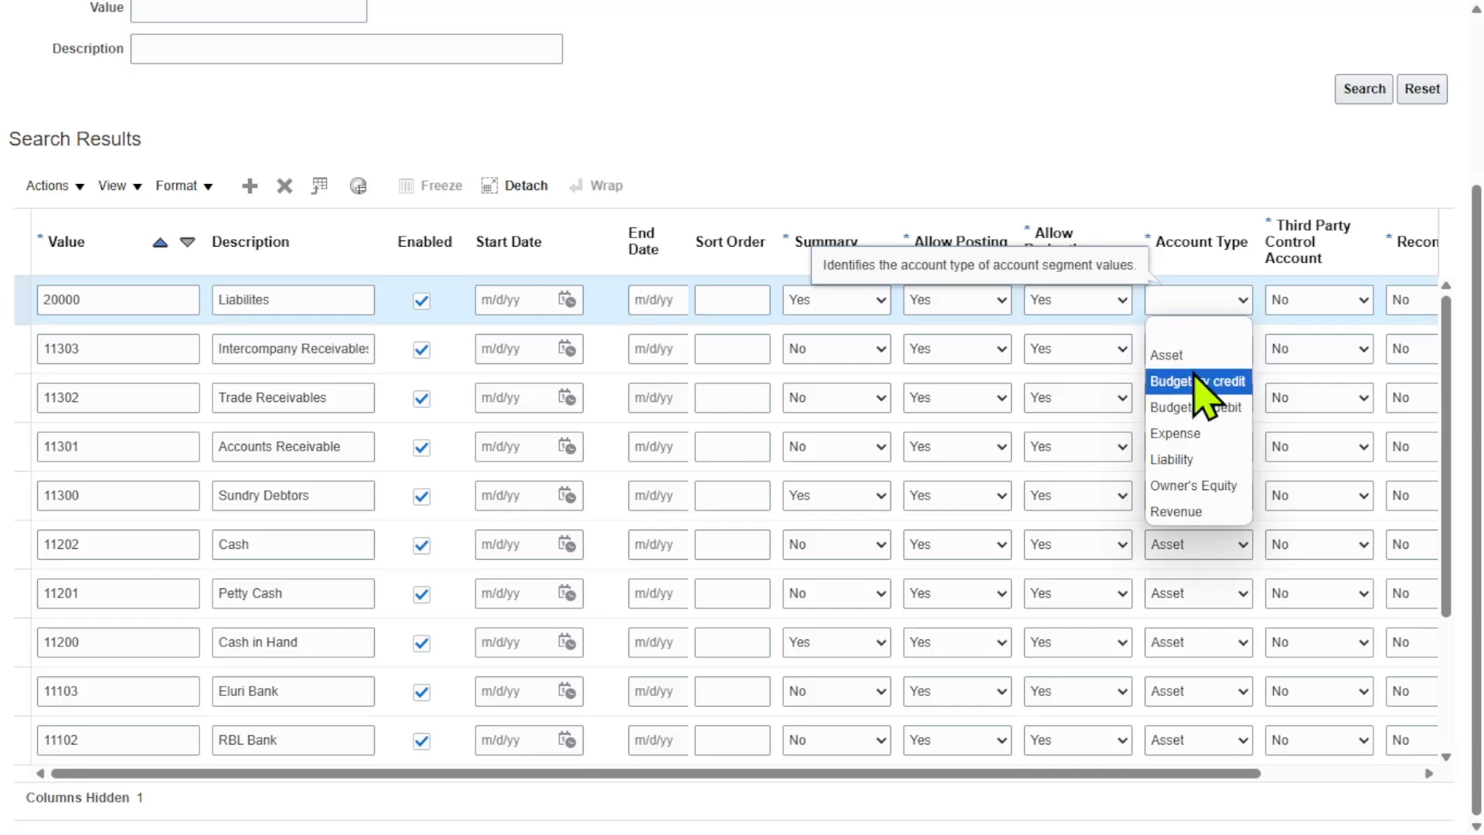
{"action": "left_click", "coordinate": [1186, 456]}
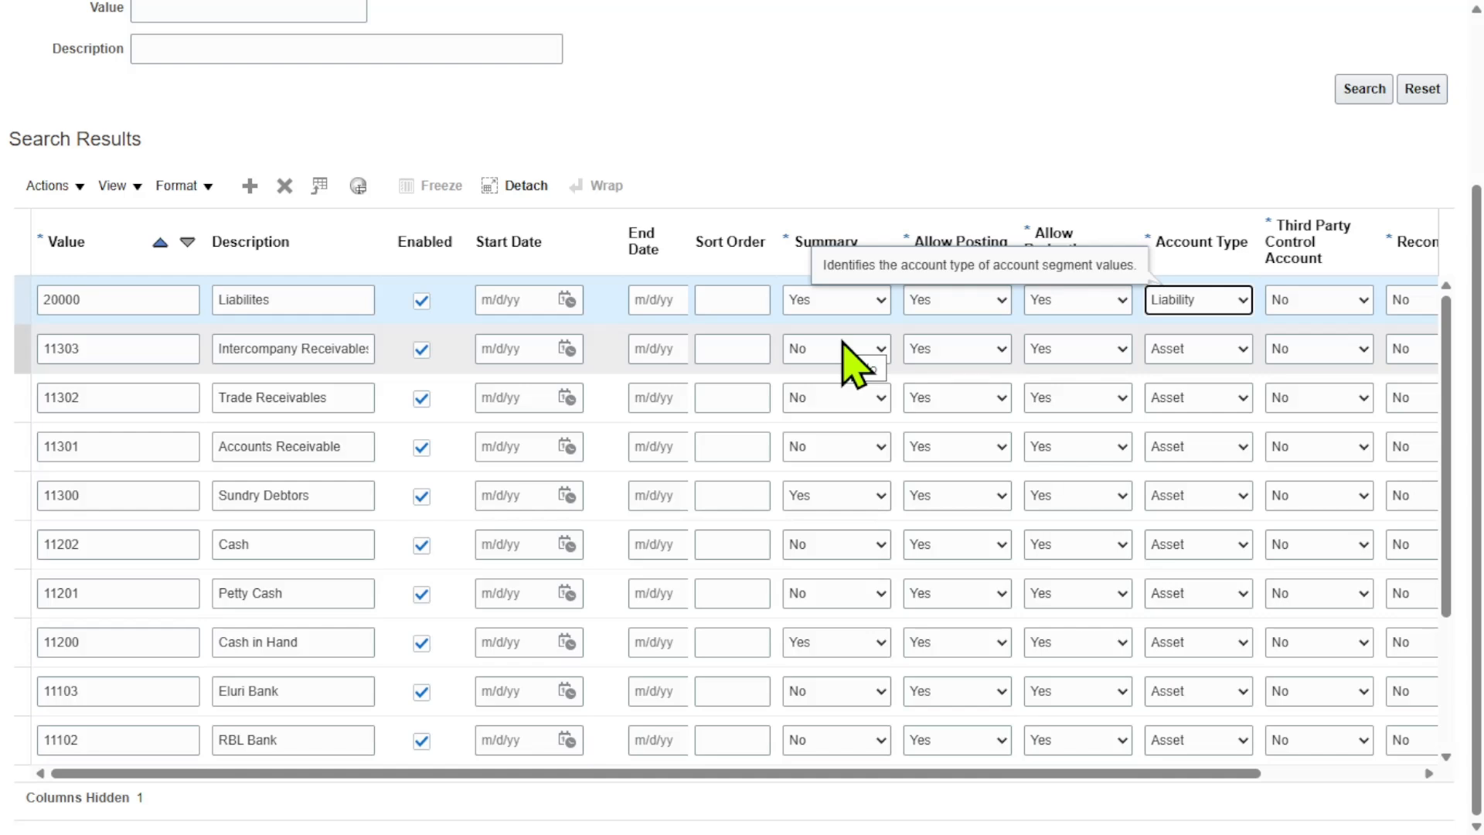
- Add account value 30000 with the description Equity, Summary set to Yes and Account Type Owner's Equity
{"action": "left_click", "coordinate": [250, 185]}
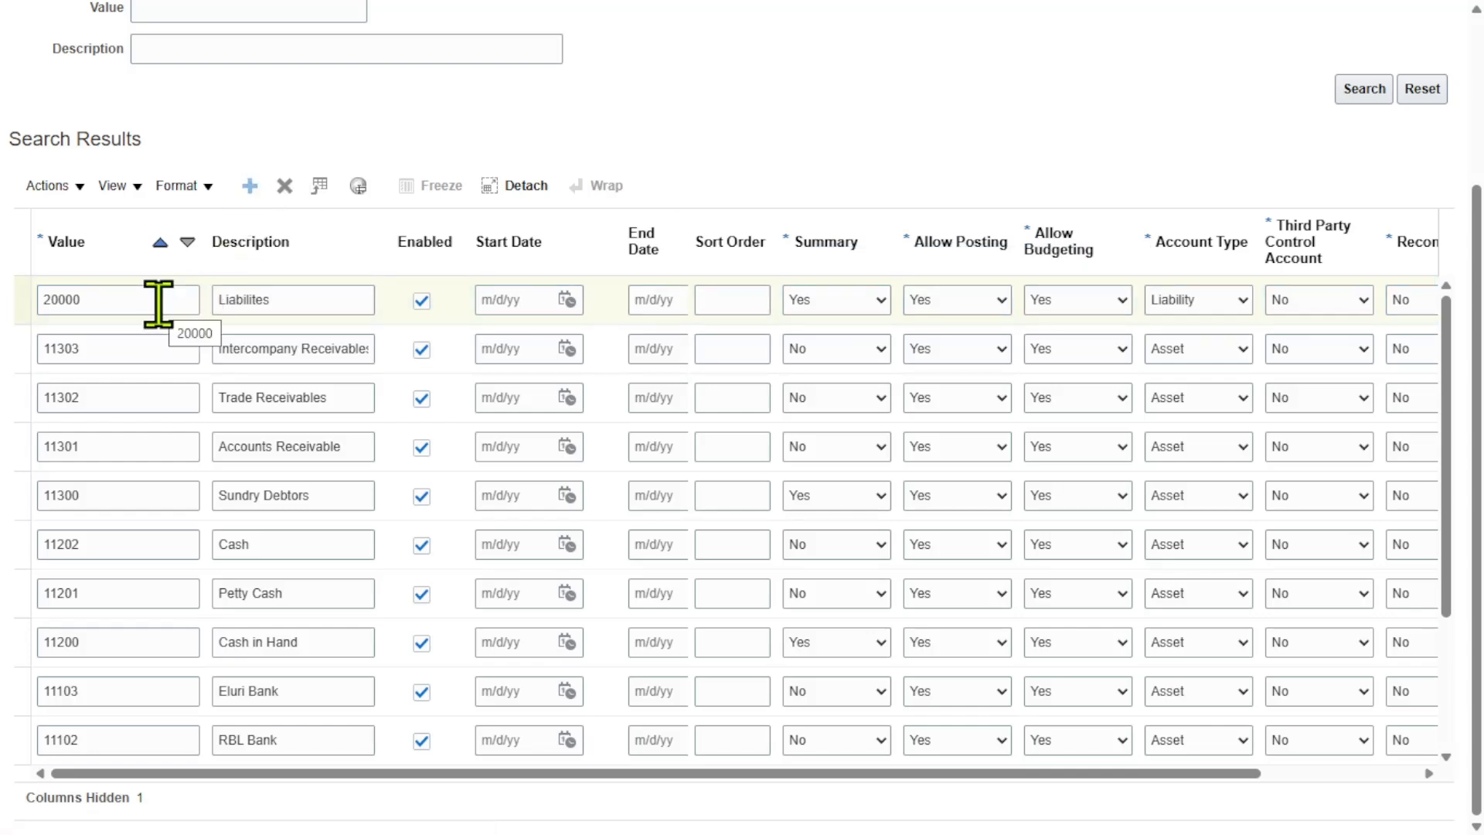
{"action": "type", "text": "3"}
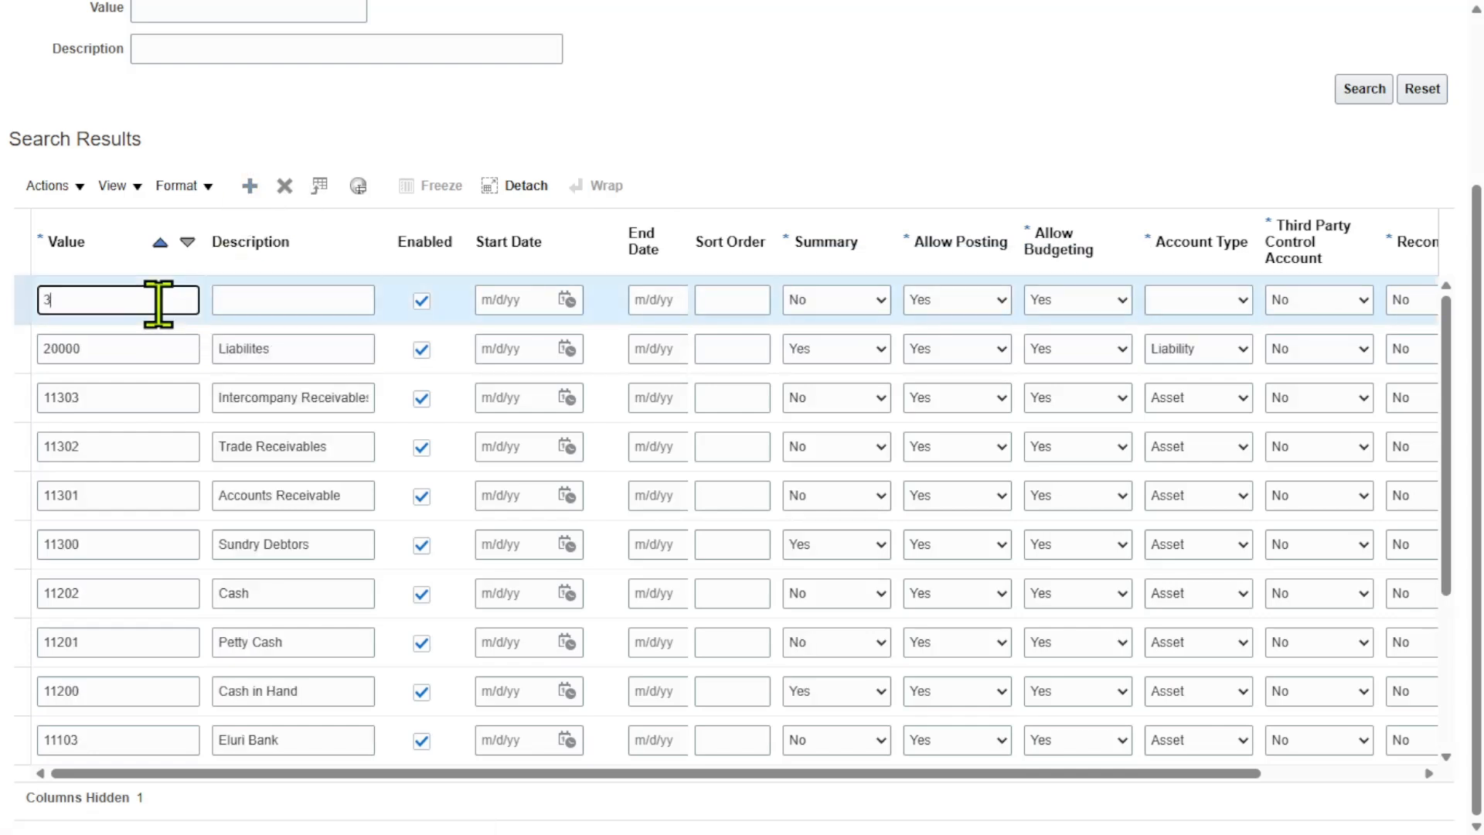
{"action": "type", "text": "0000"}
{"action": "key", "text": "Tab"}
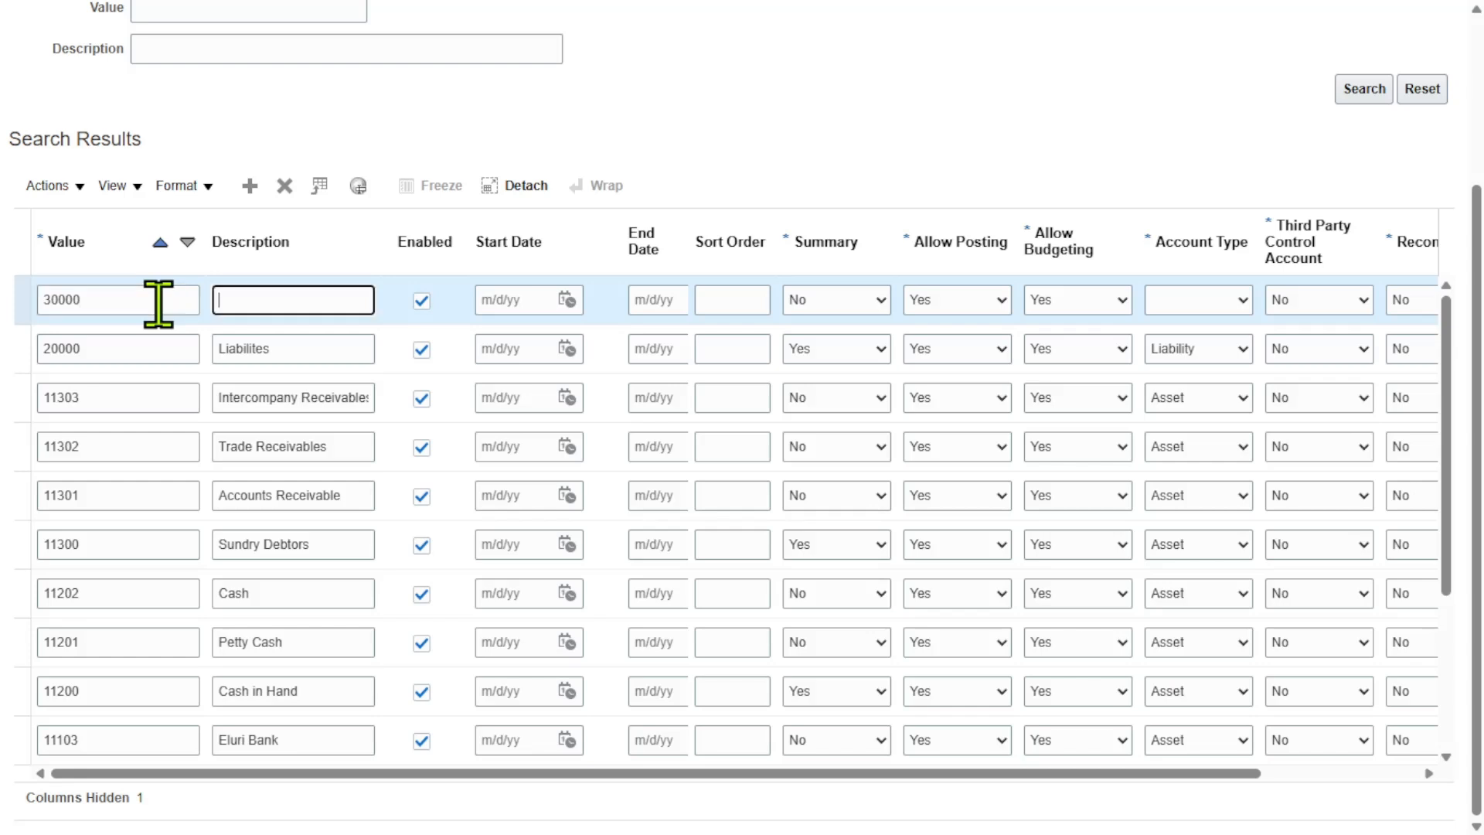
{"action": "type", "text": "Equity"}
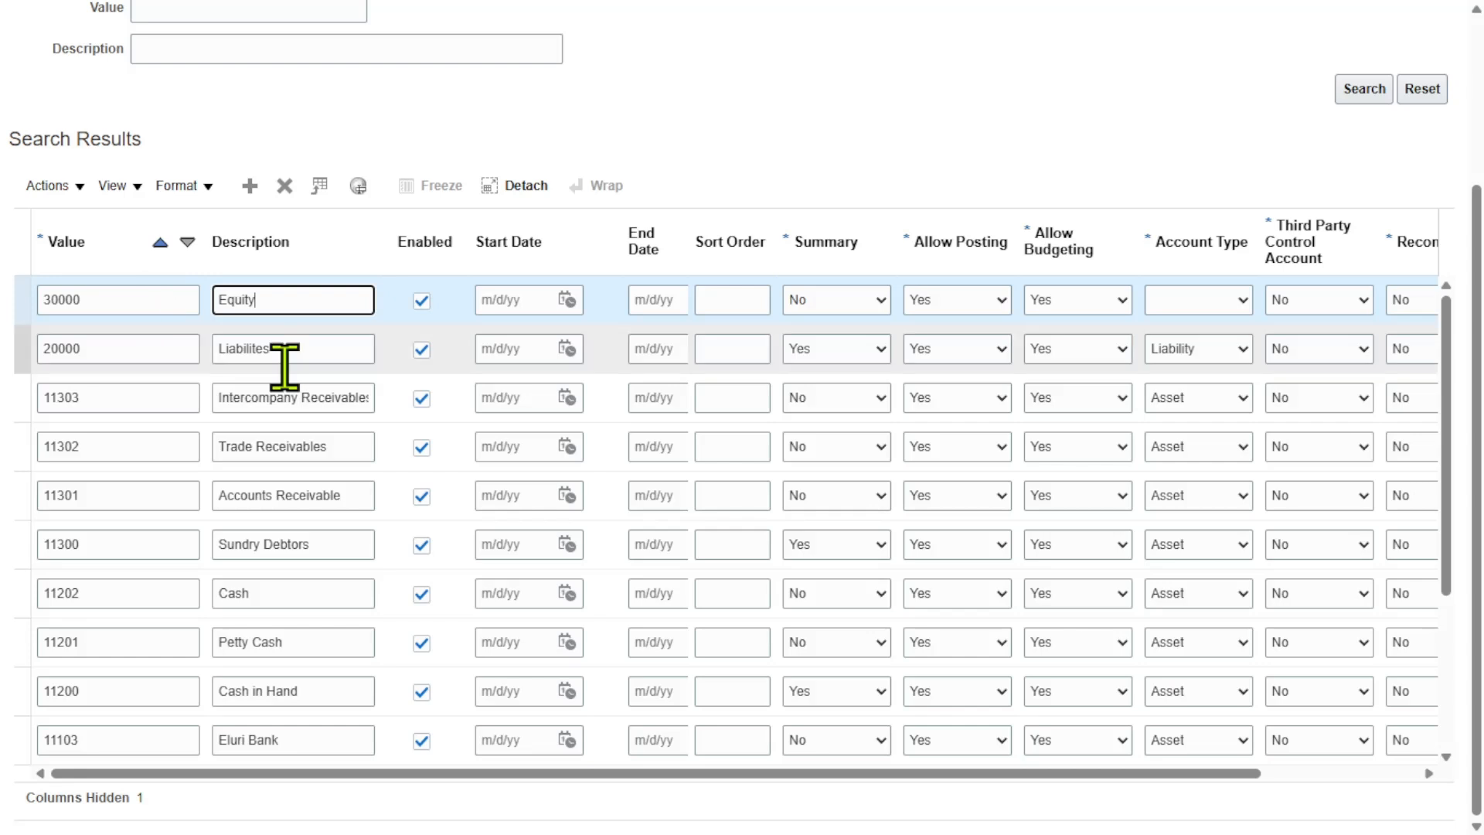
{"action": "left_click", "coordinate": [867, 301]}
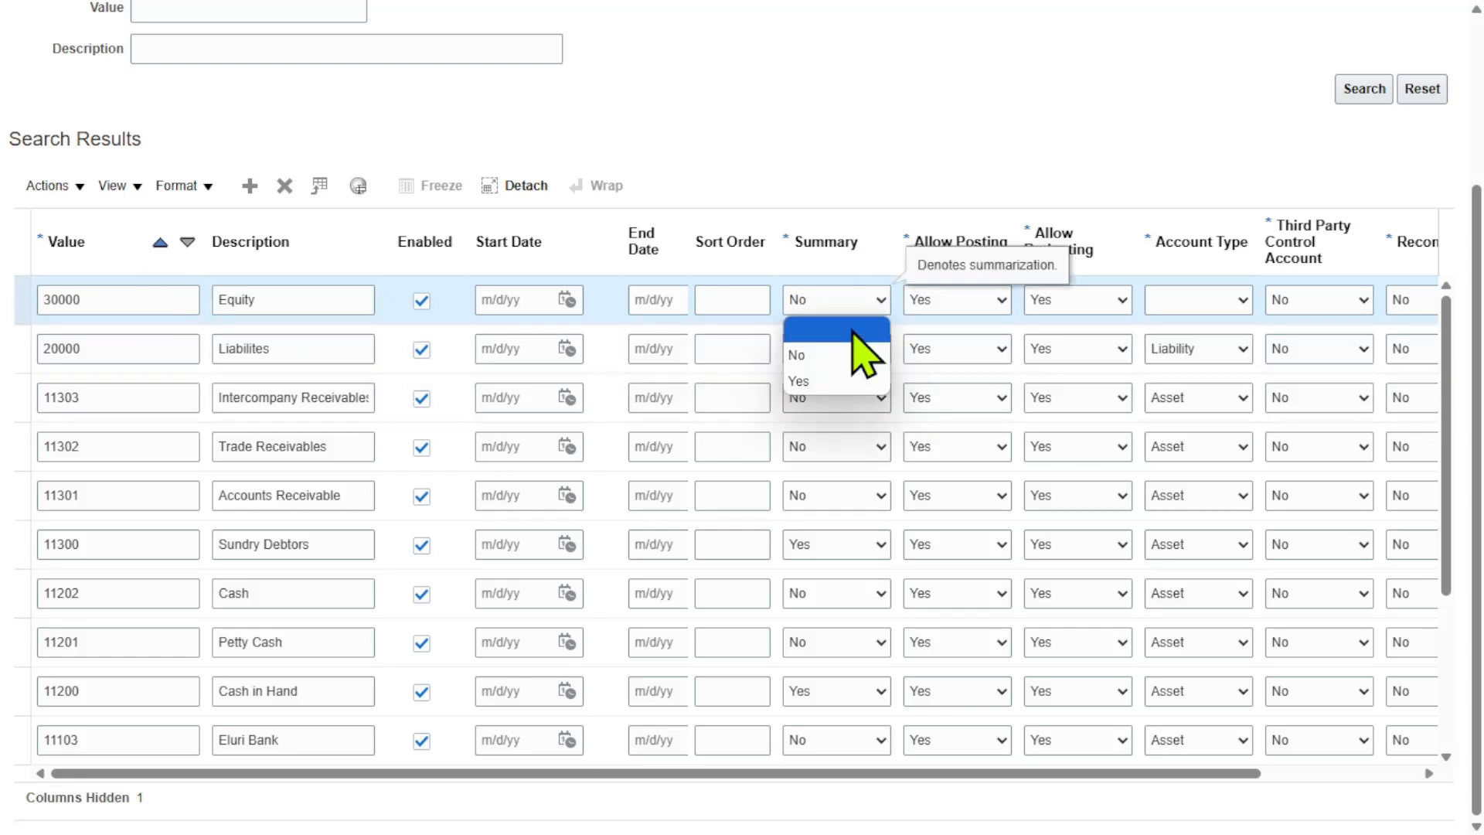
{"action": "left_click", "coordinate": [835, 380]}
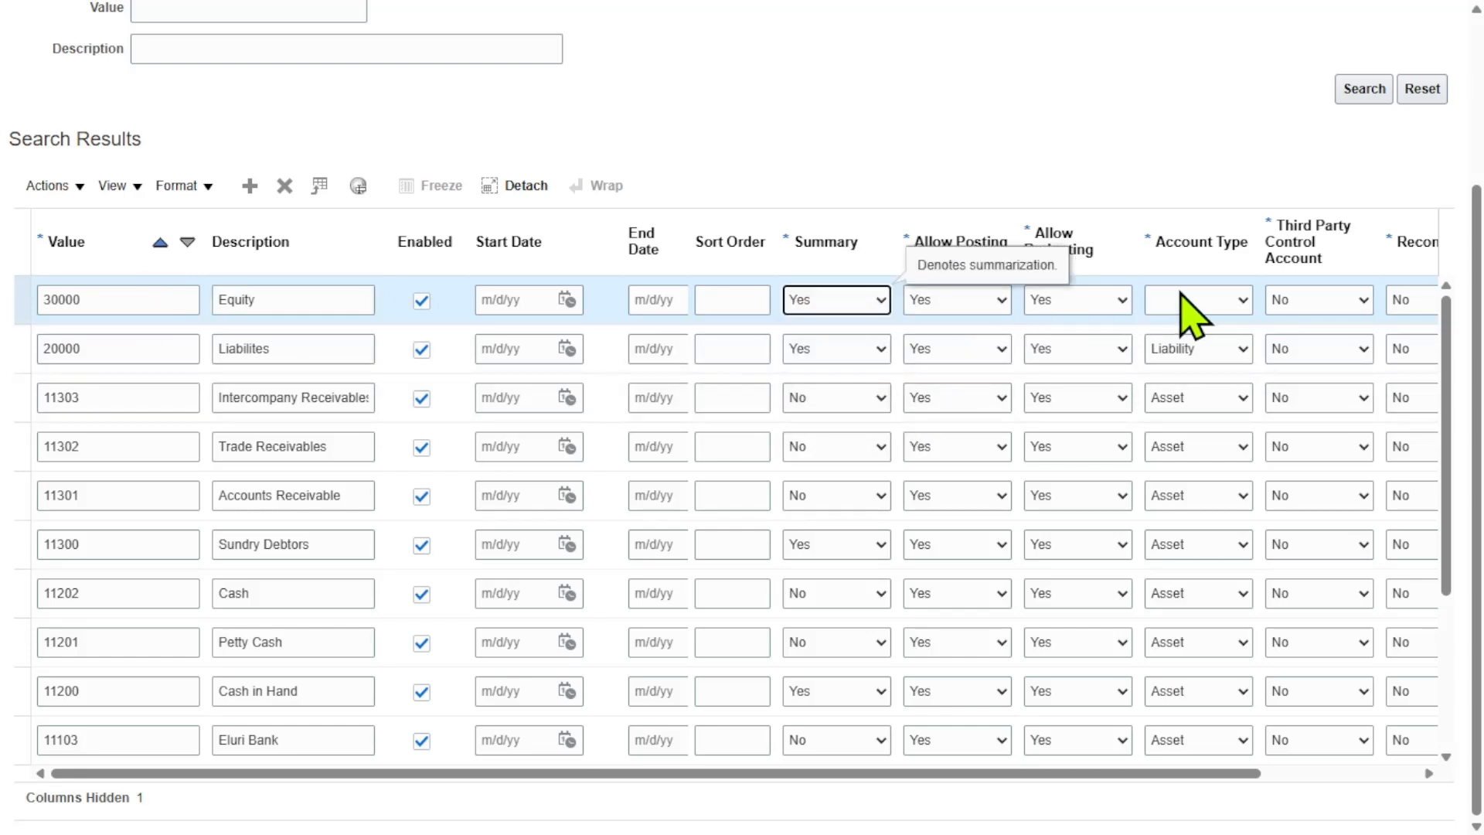
{"action": "left_click", "coordinate": [1226, 302]}
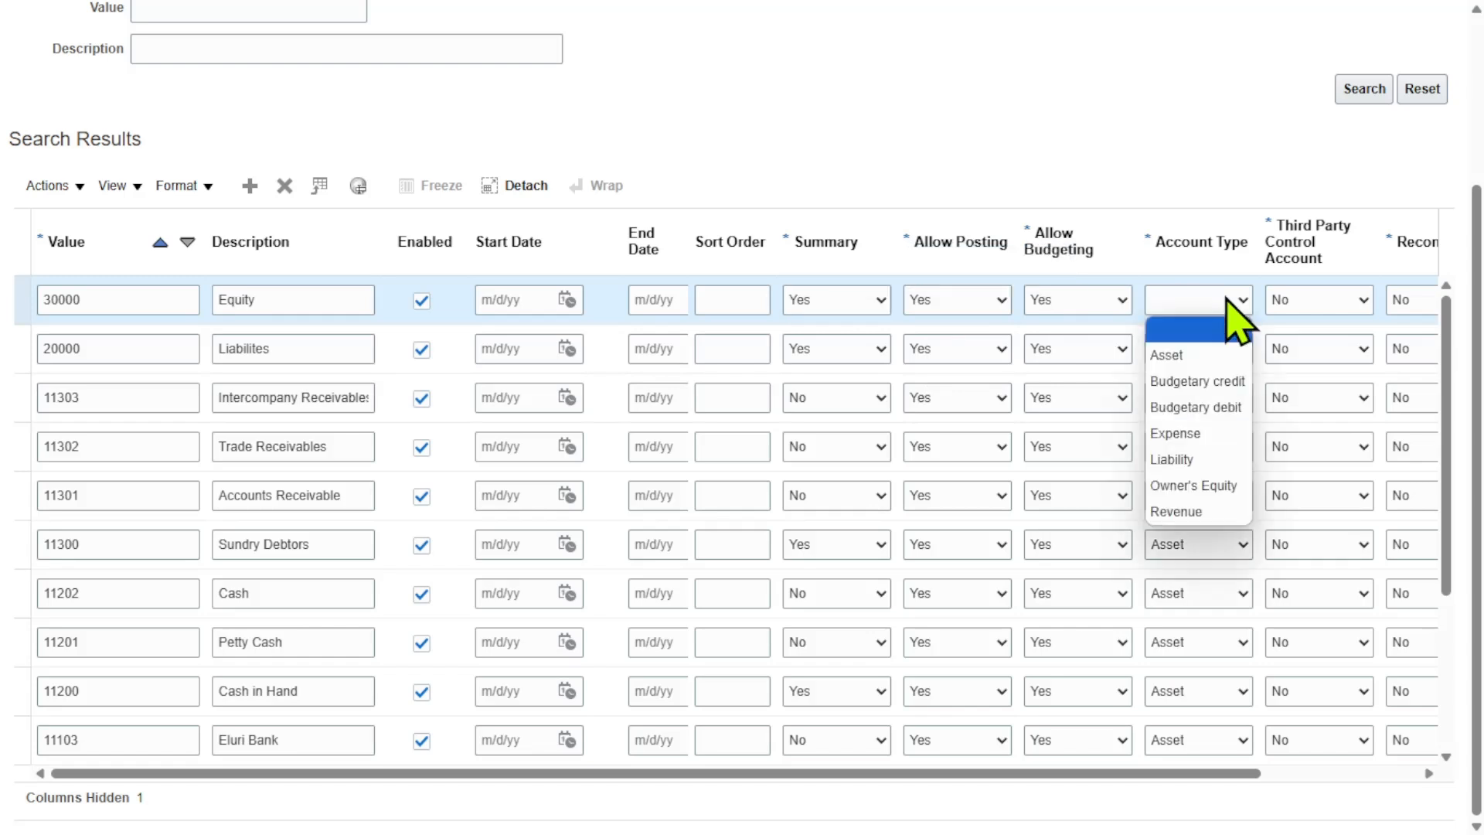
{"action": "left_click", "coordinate": [1209, 485]}
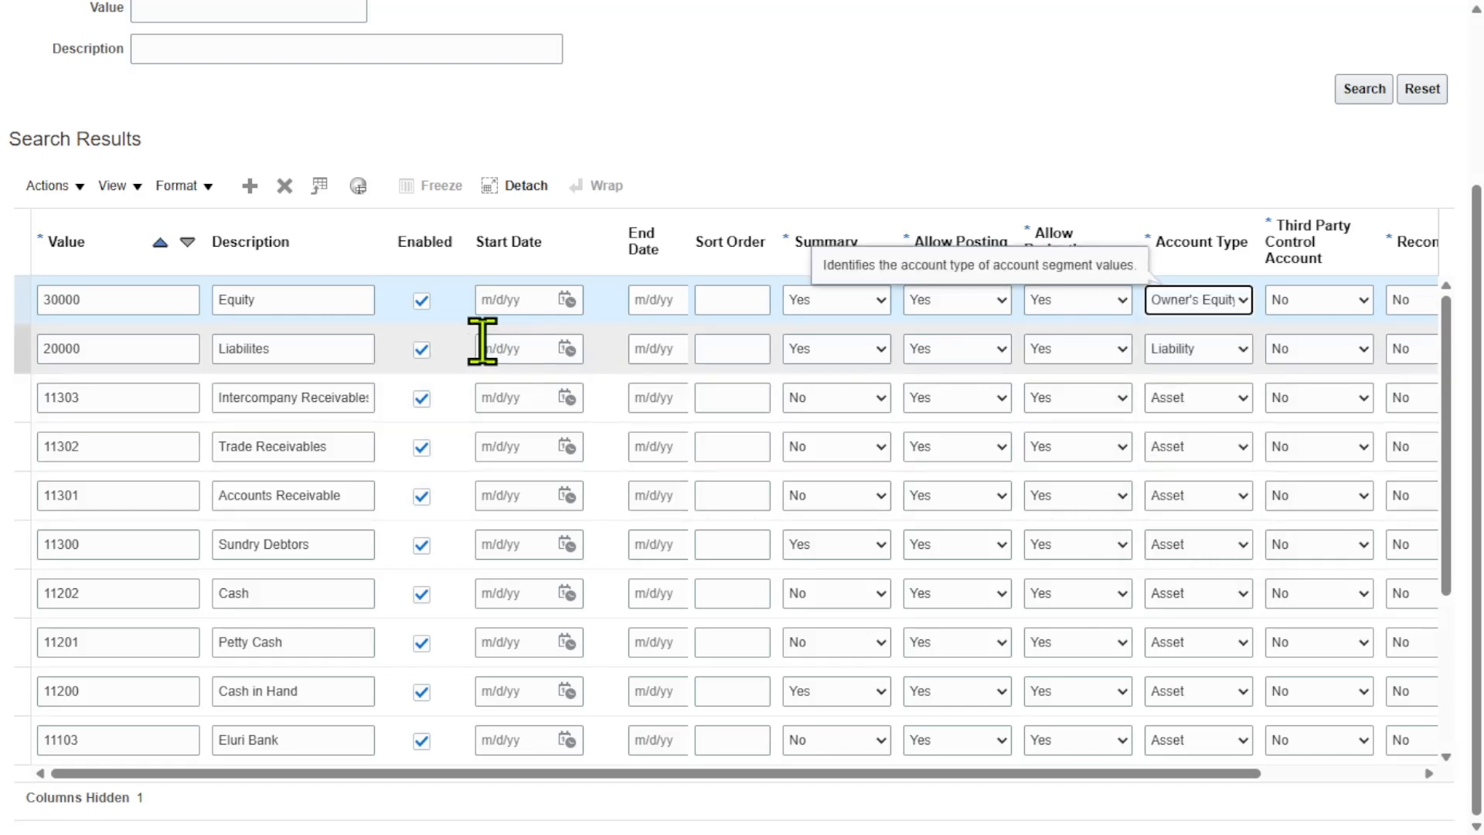
- Add account value 40000 with the description Revenue, Summary set to Yes and Account Type Revenue
{"action": "left_click", "coordinate": [261, 181]}
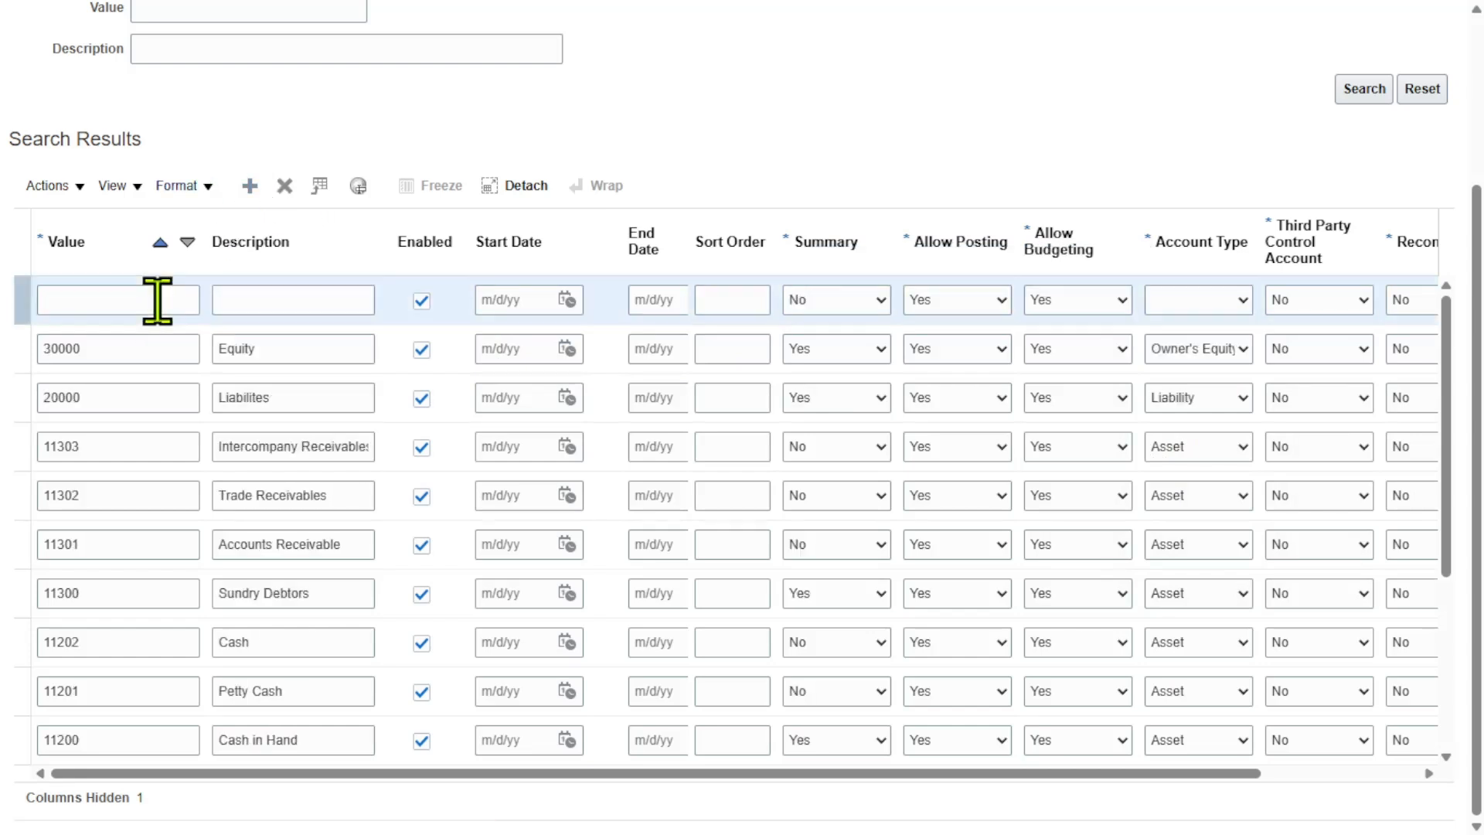
{"action": "left_click", "coordinate": [157, 300]}
{"action": "type", "text": "40000"}
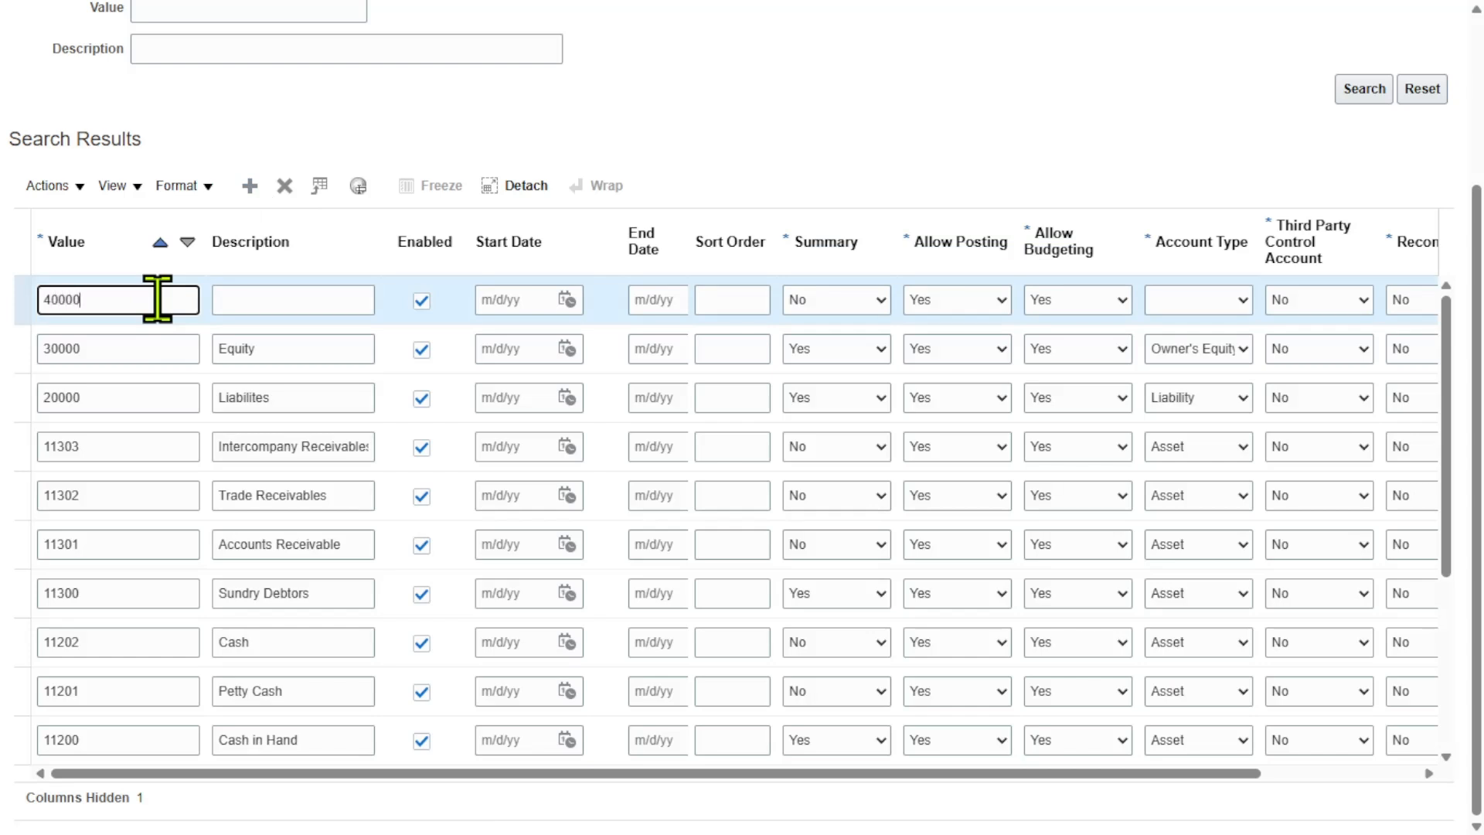
{"action": "key", "text": "Tab"}
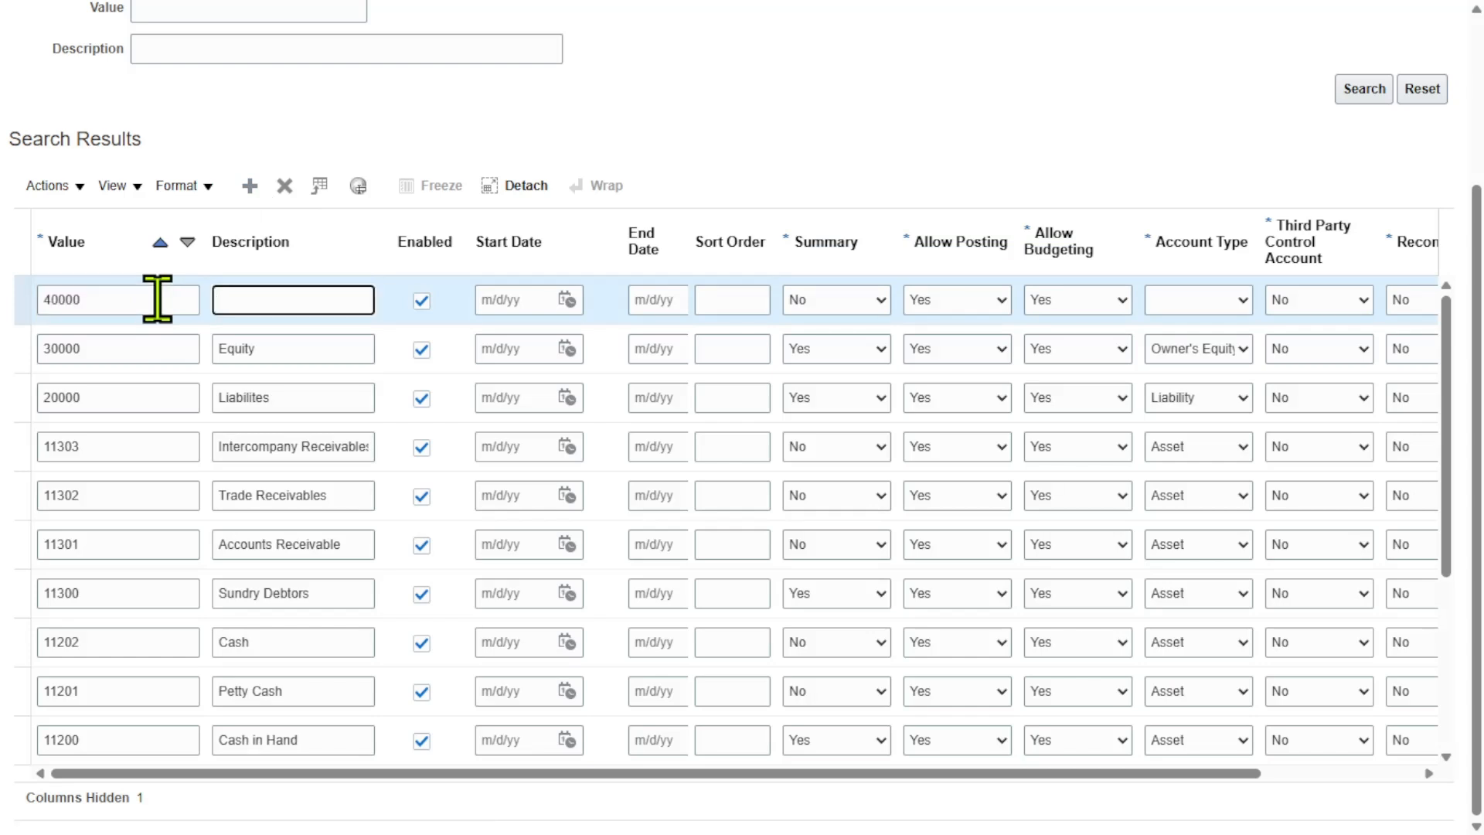
{"action": "type", "text": "Revenue"}
{"action": "key", "text": "Tab"}
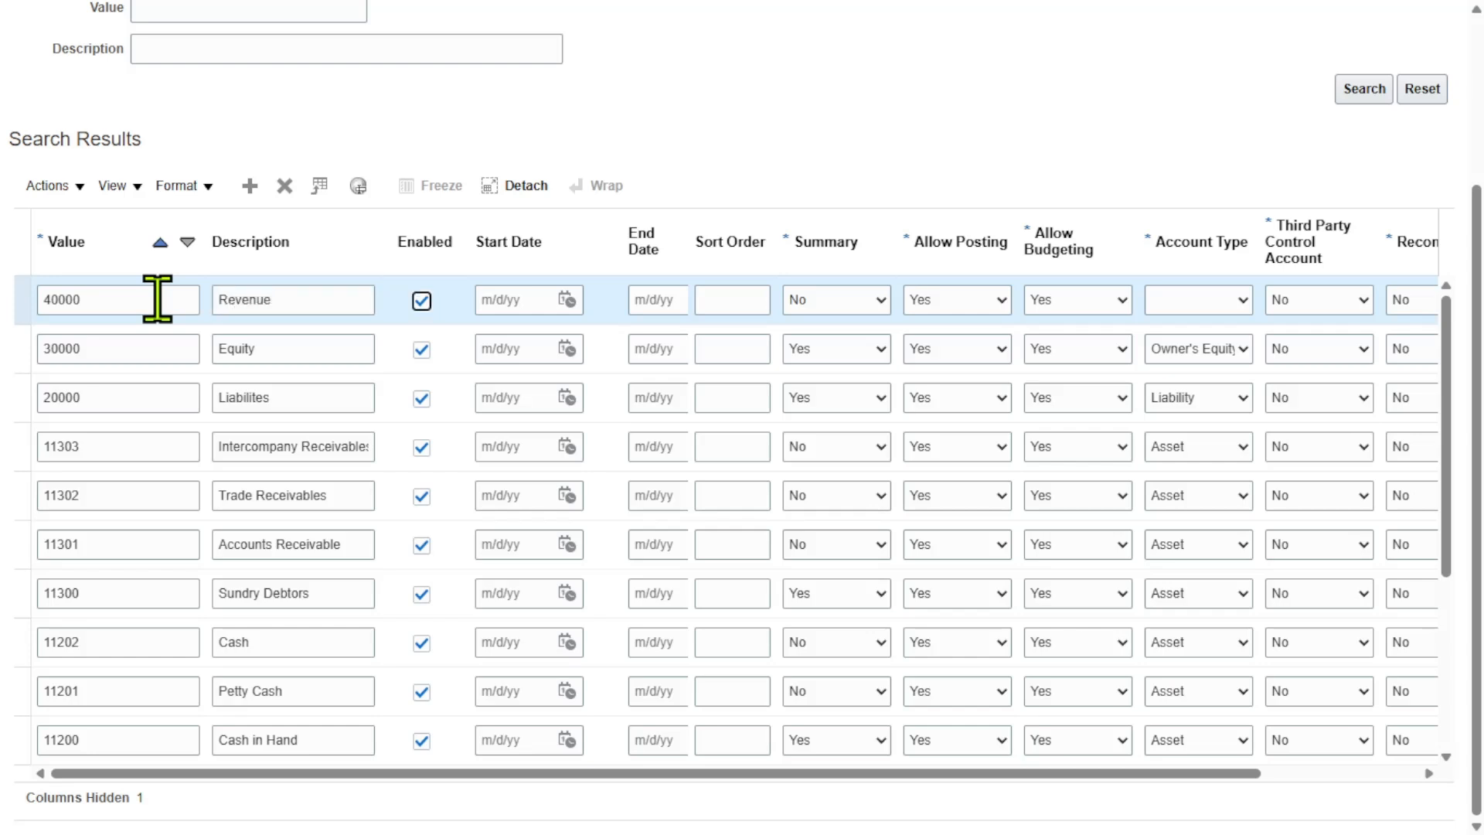
{"action": "left_click", "coordinate": [877, 301]}
{"action": "left_click", "coordinate": [828, 381]}
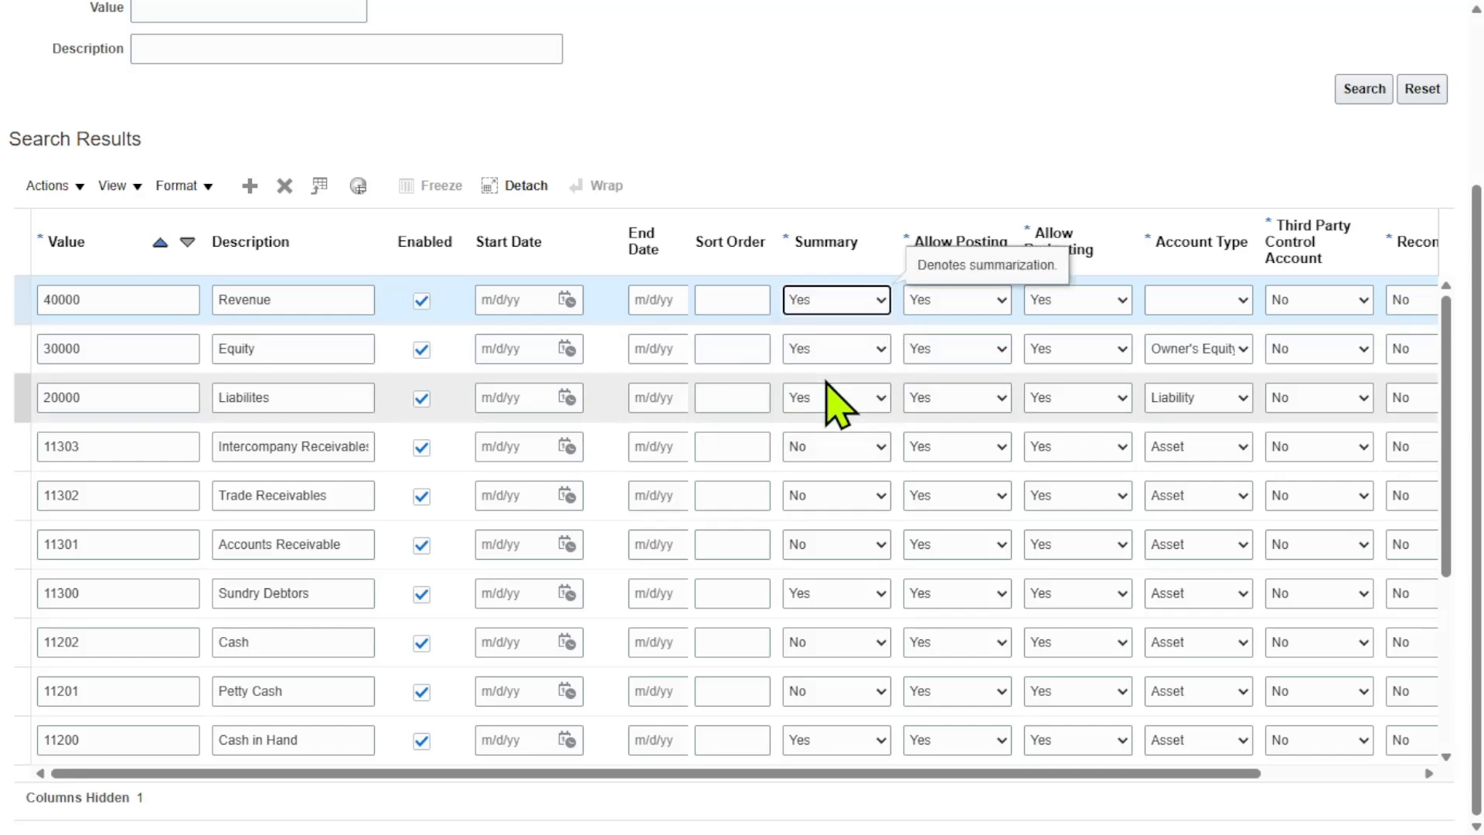
{"action": "left_click", "coordinate": [1201, 299]}
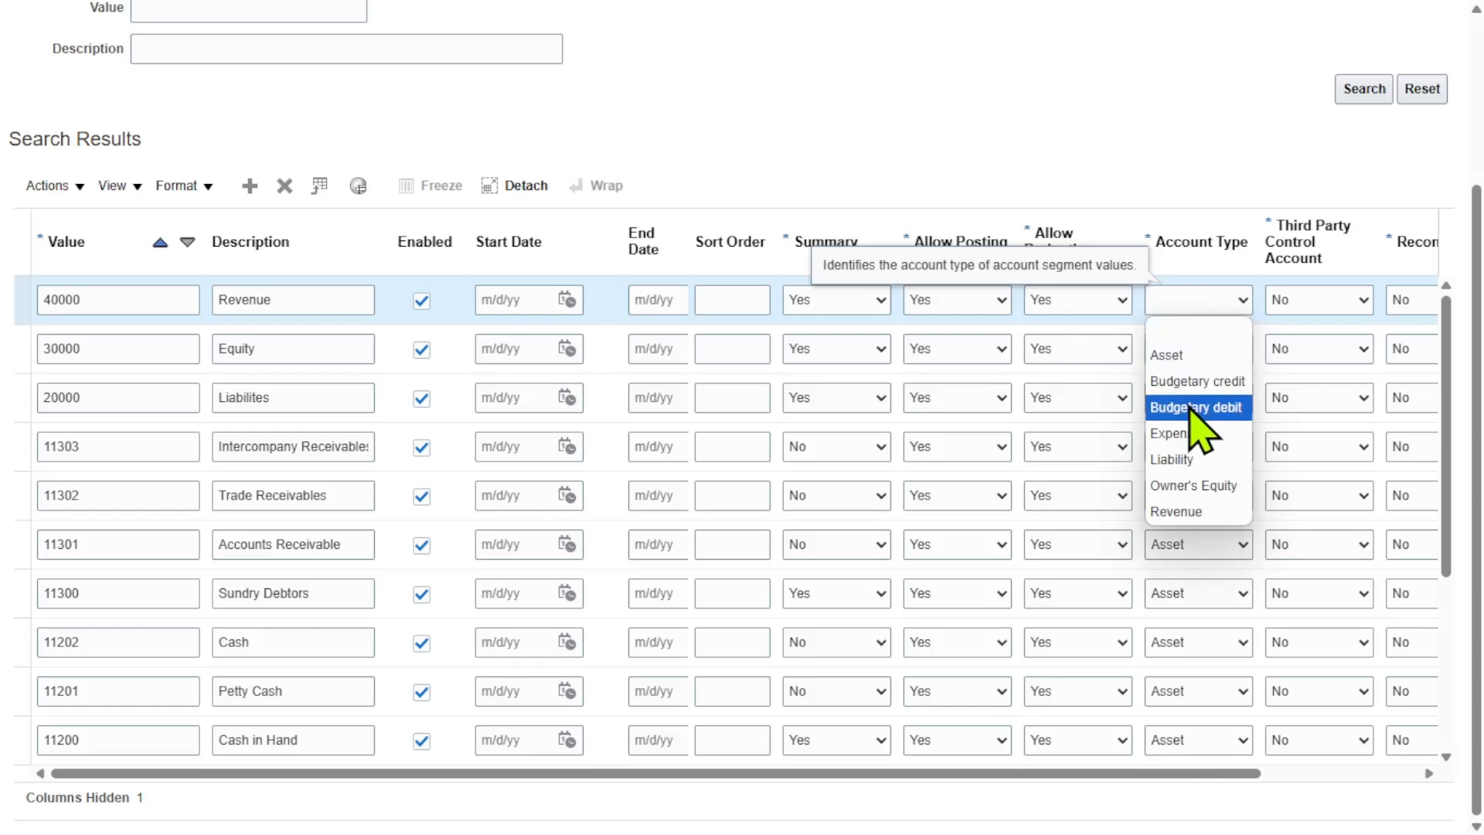
{"action": "left_click", "coordinate": [1172, 510]}
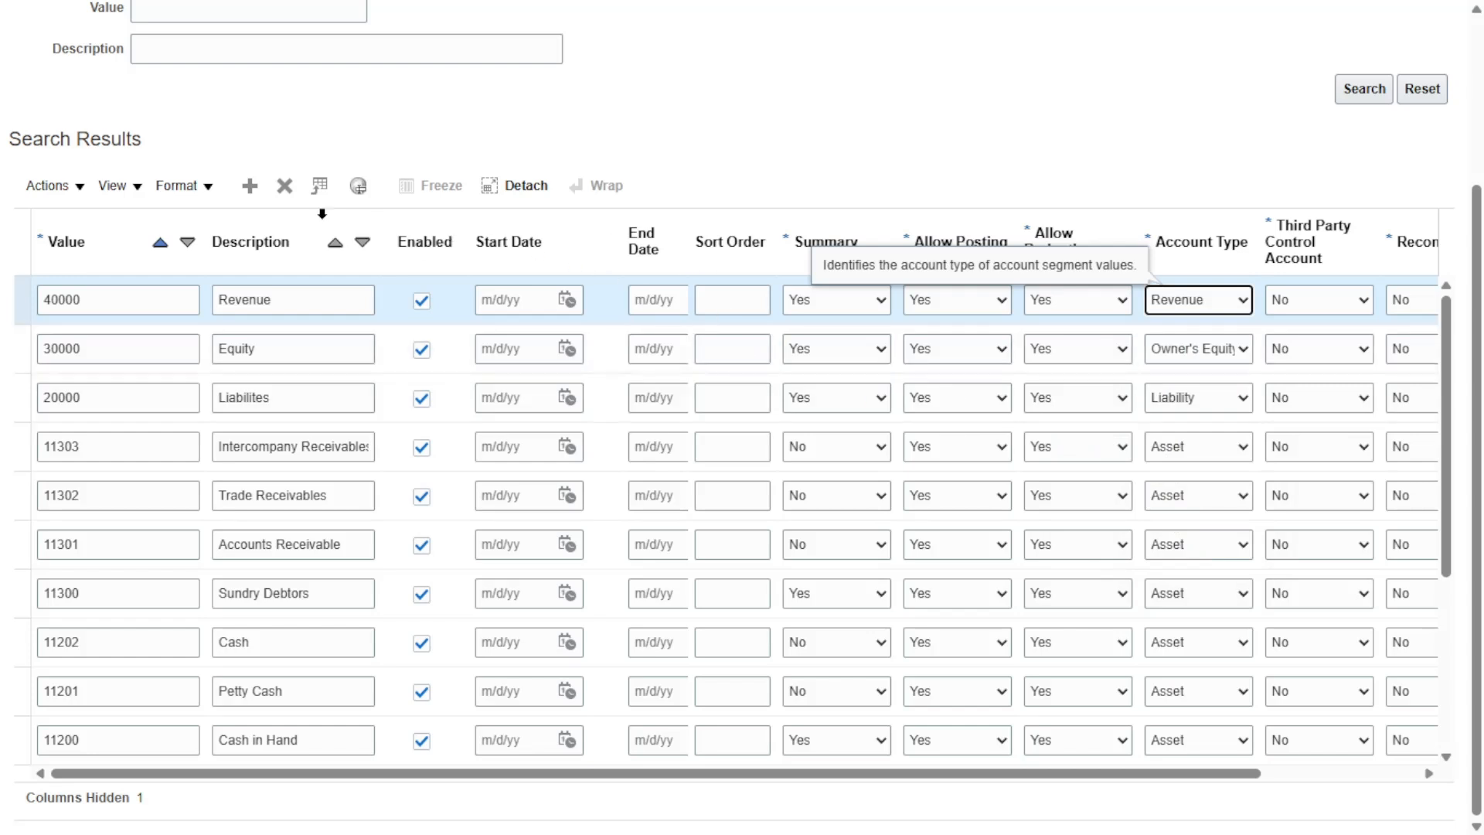
- Add account value 60000 with the description Expenses, Summary set to Yes and Account Type Expense
{"action": "left_click", "coordinate": [249, 190]}
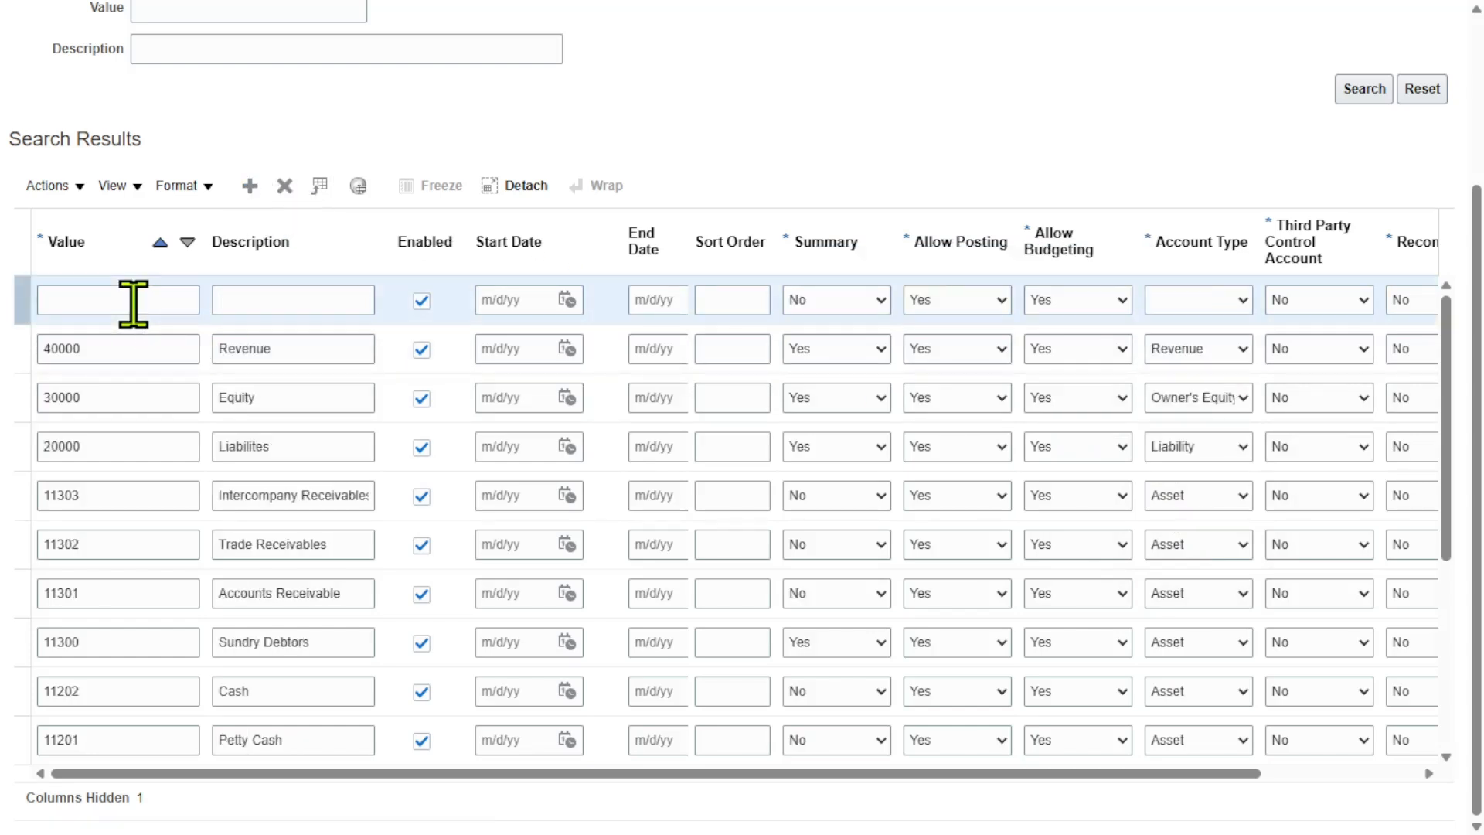
{"action": "left_click", "coordinate": [133, 301]}
{"action": "type", "text": "60000"}
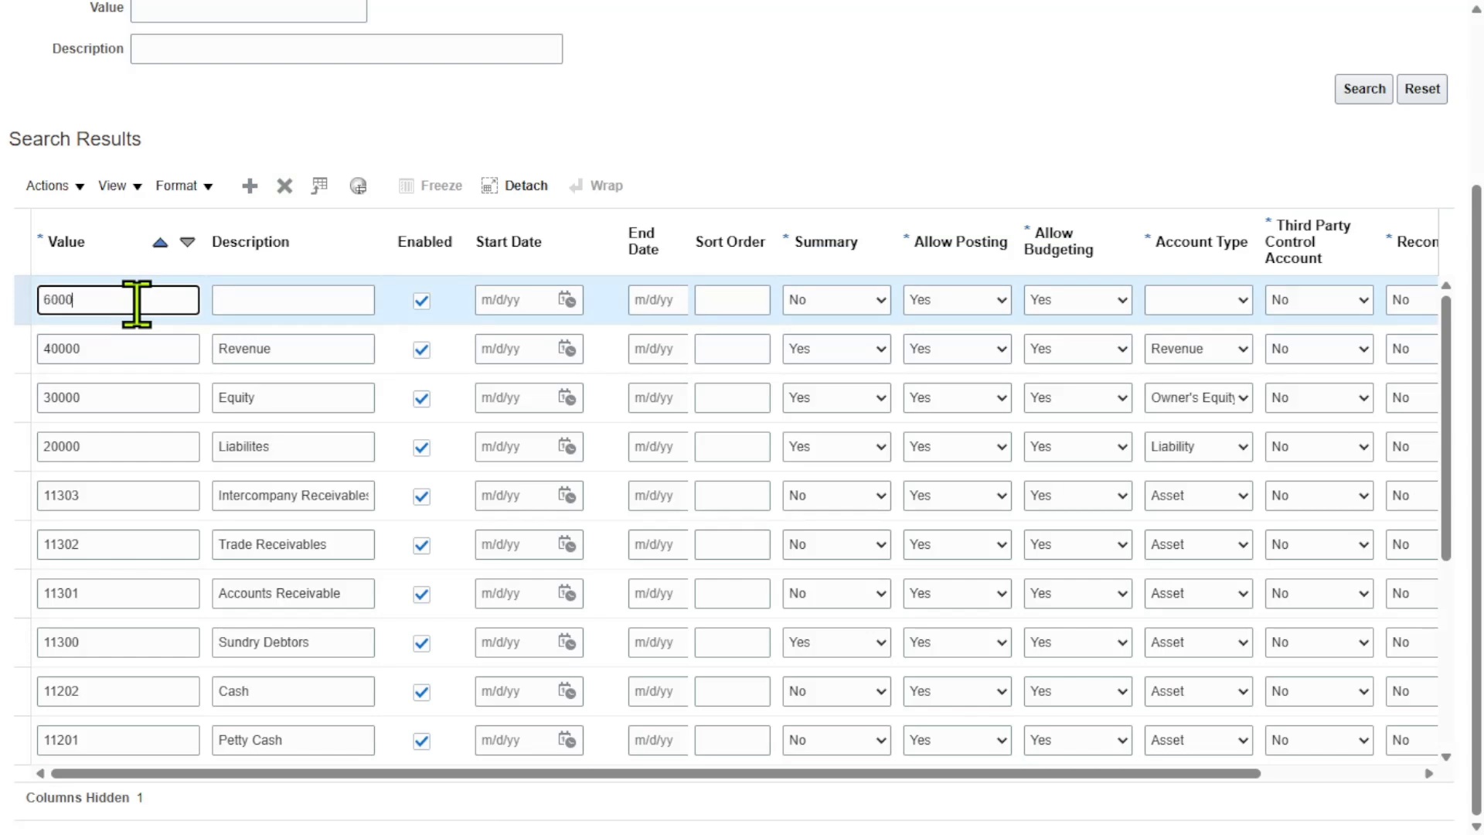
{"action": "key", "text": "Tab"}
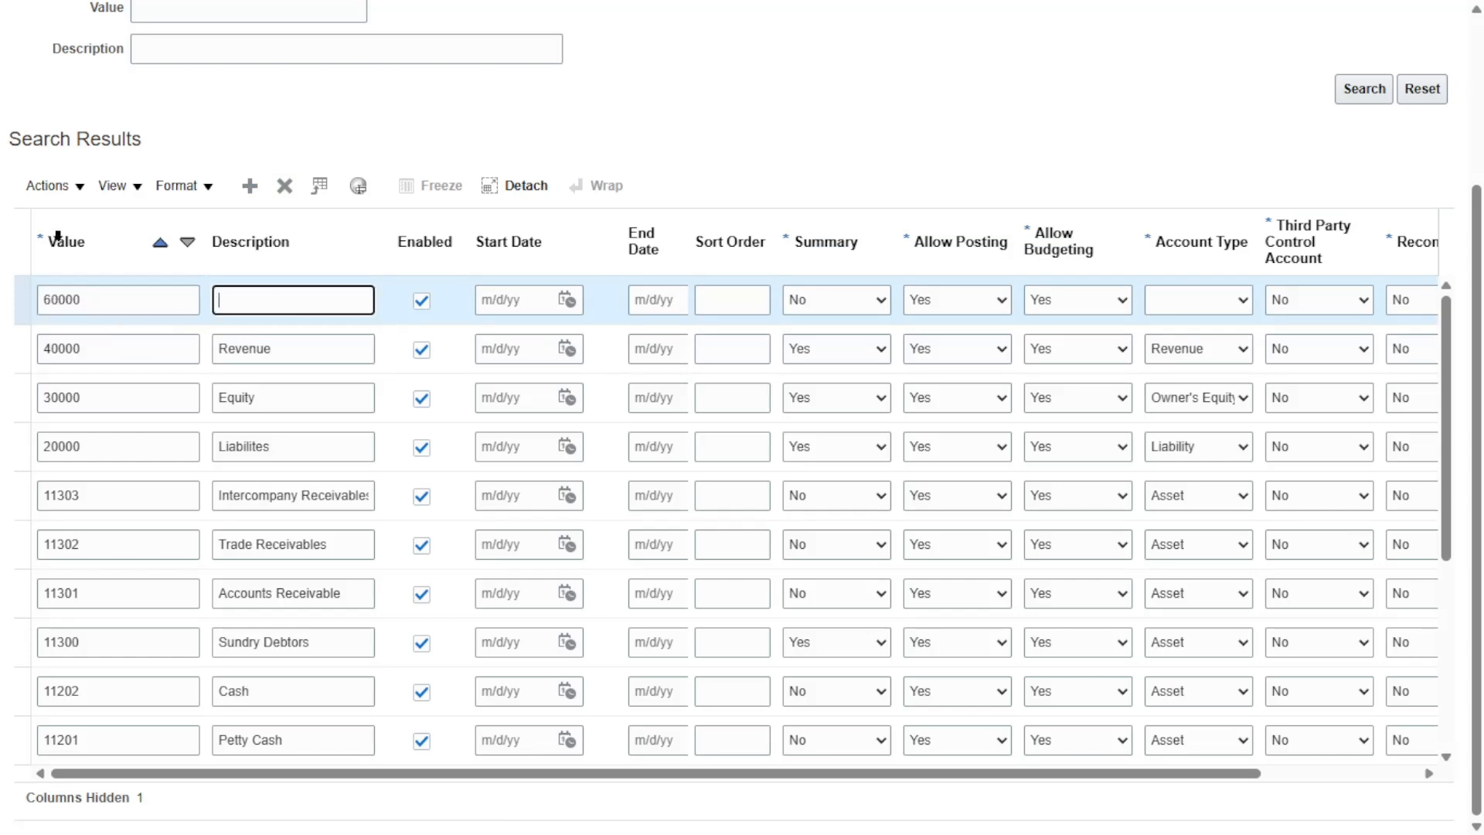
{"action": "type", "text": "Expenses"}
{"action": "left_click", "coordinate": [858, 297]}
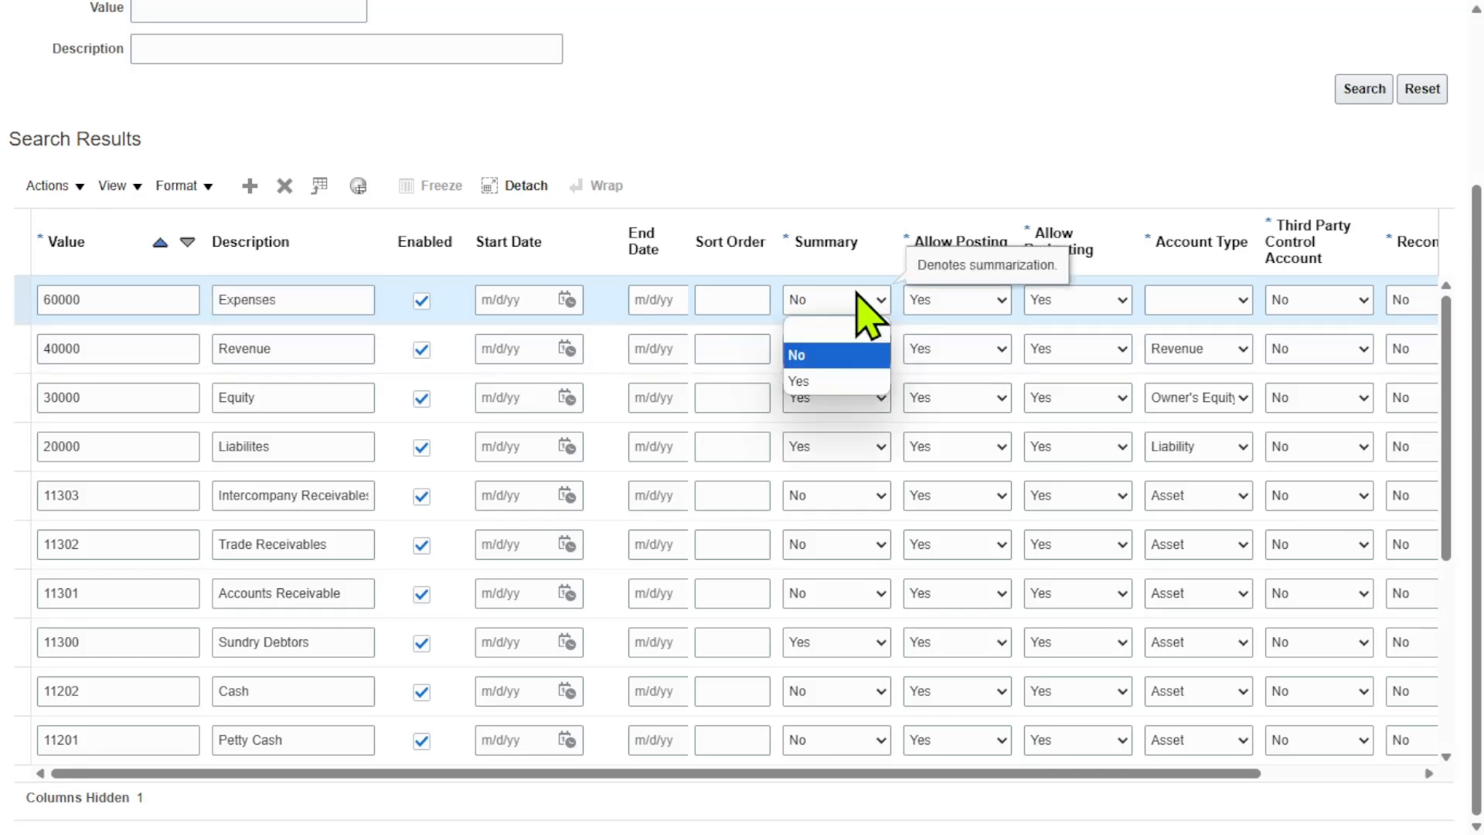
{"action": "left_click", "coordinate": [825, 381]}
{"action": "left_click", "coordinate": [1205, 302]}
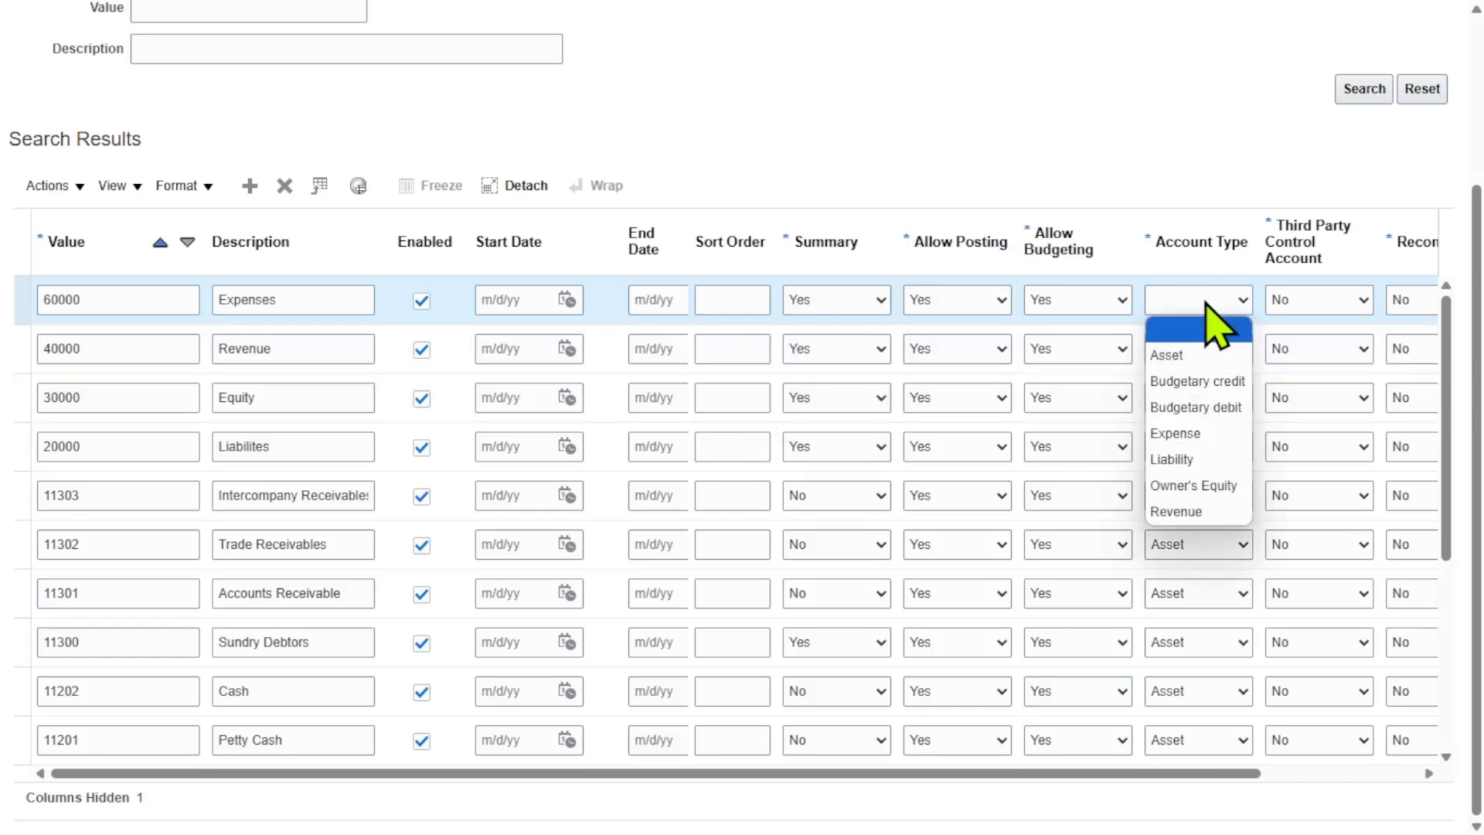
{"action": "left_click", "coordinate": [1163, 433]}
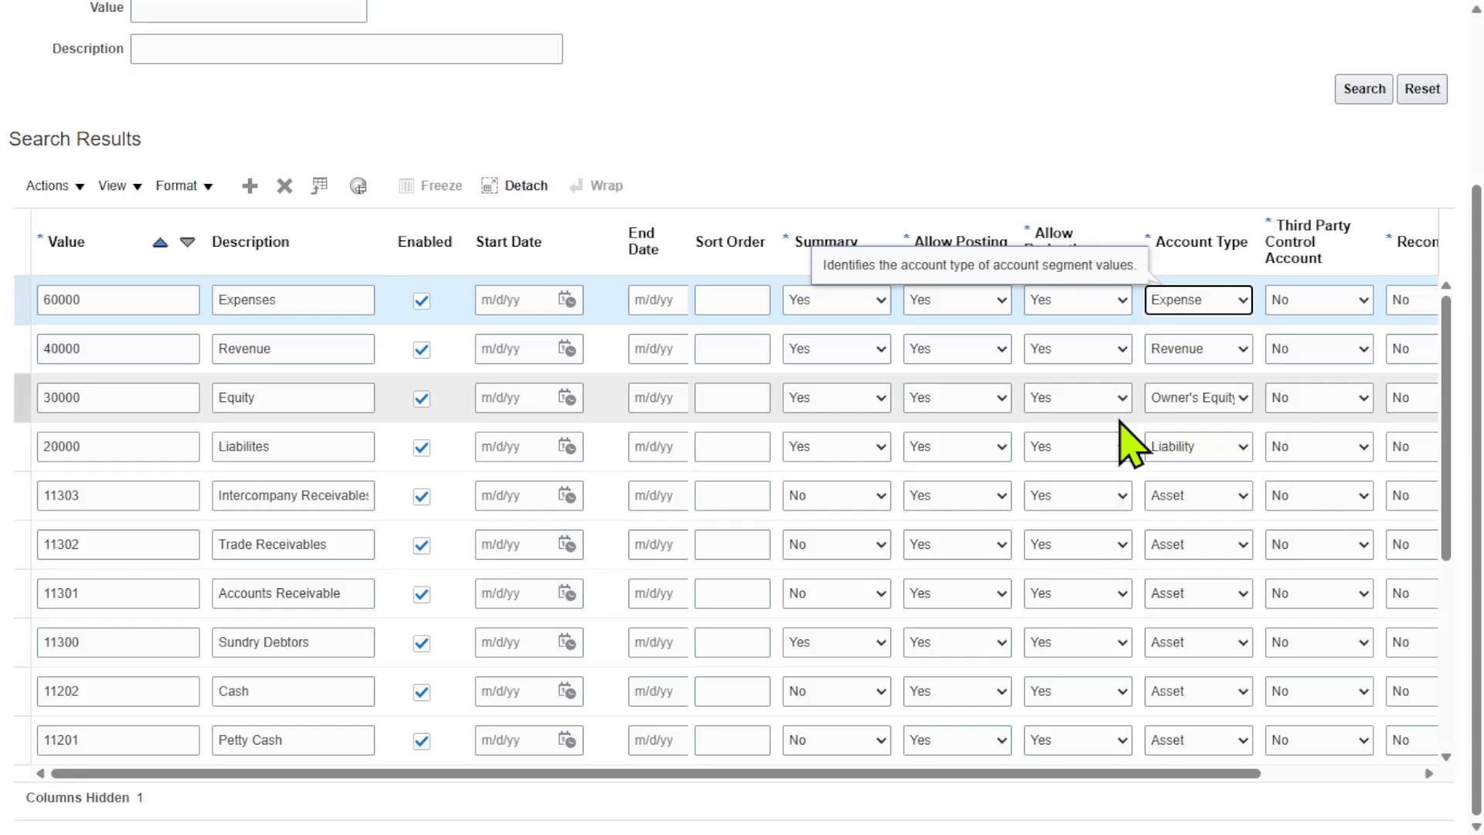
- Save the new account values and close the chart of accounts value set pages
{"action": "scroll", "coordinate": [1193, 172], "scroll_direction": "up", "scroll_amount": 3}
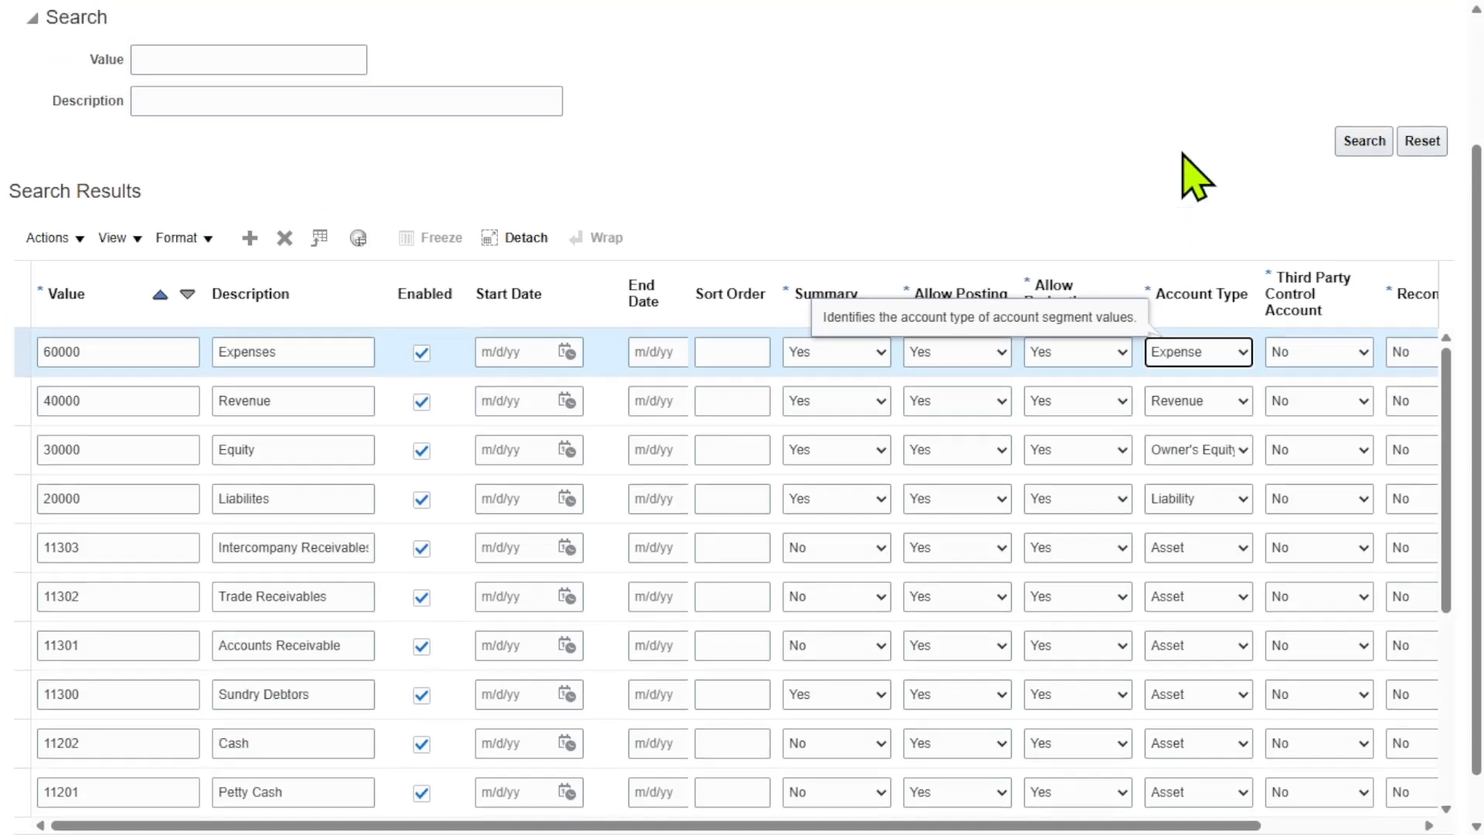
{"action": "left_click", "coordinate": [1242, 75]}
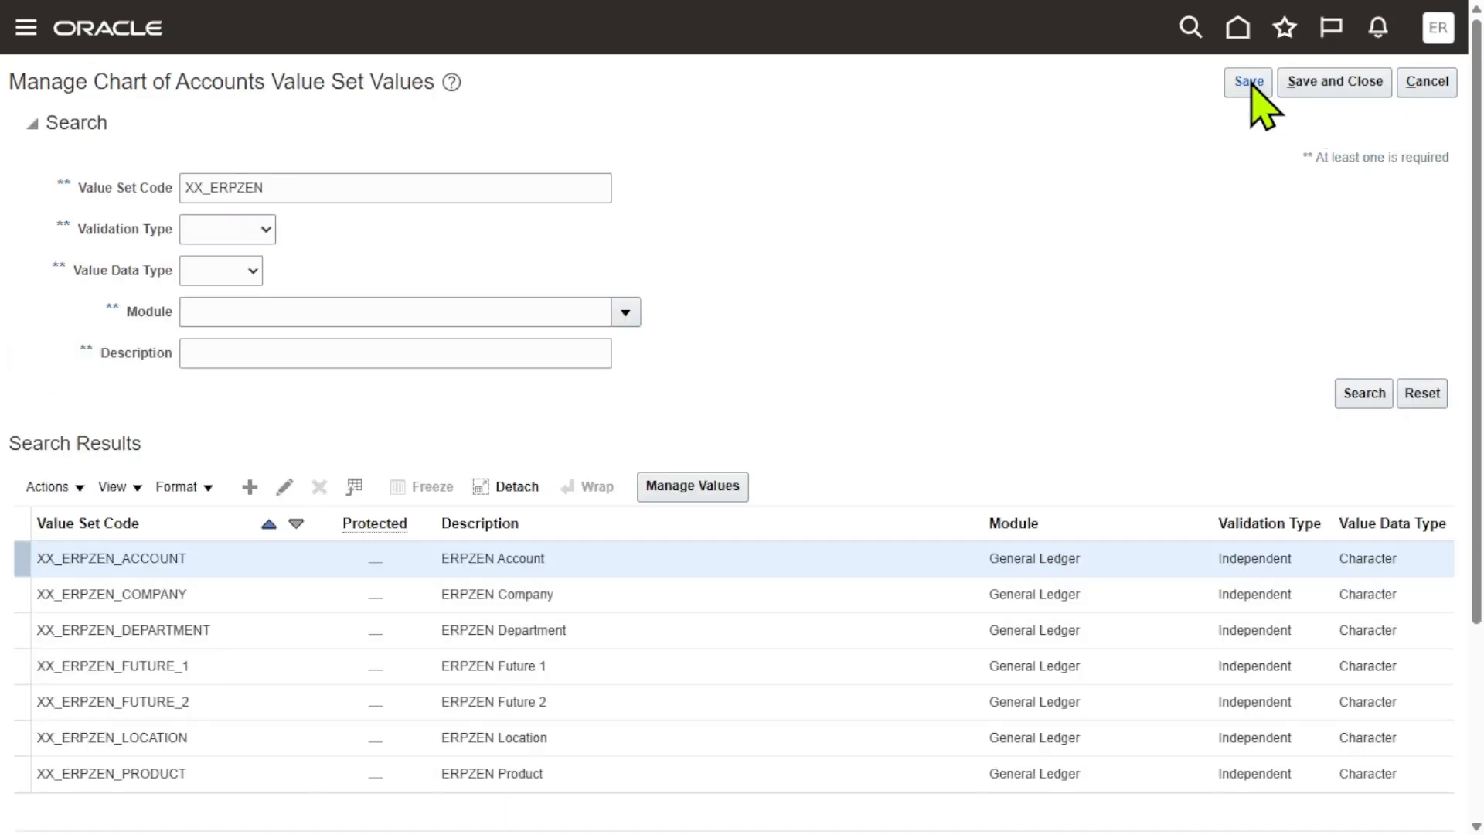
{"action": "left_click", "coordinate": [1251, 83]}
{"action": "left_click", "coordinate": [1309, 85]}
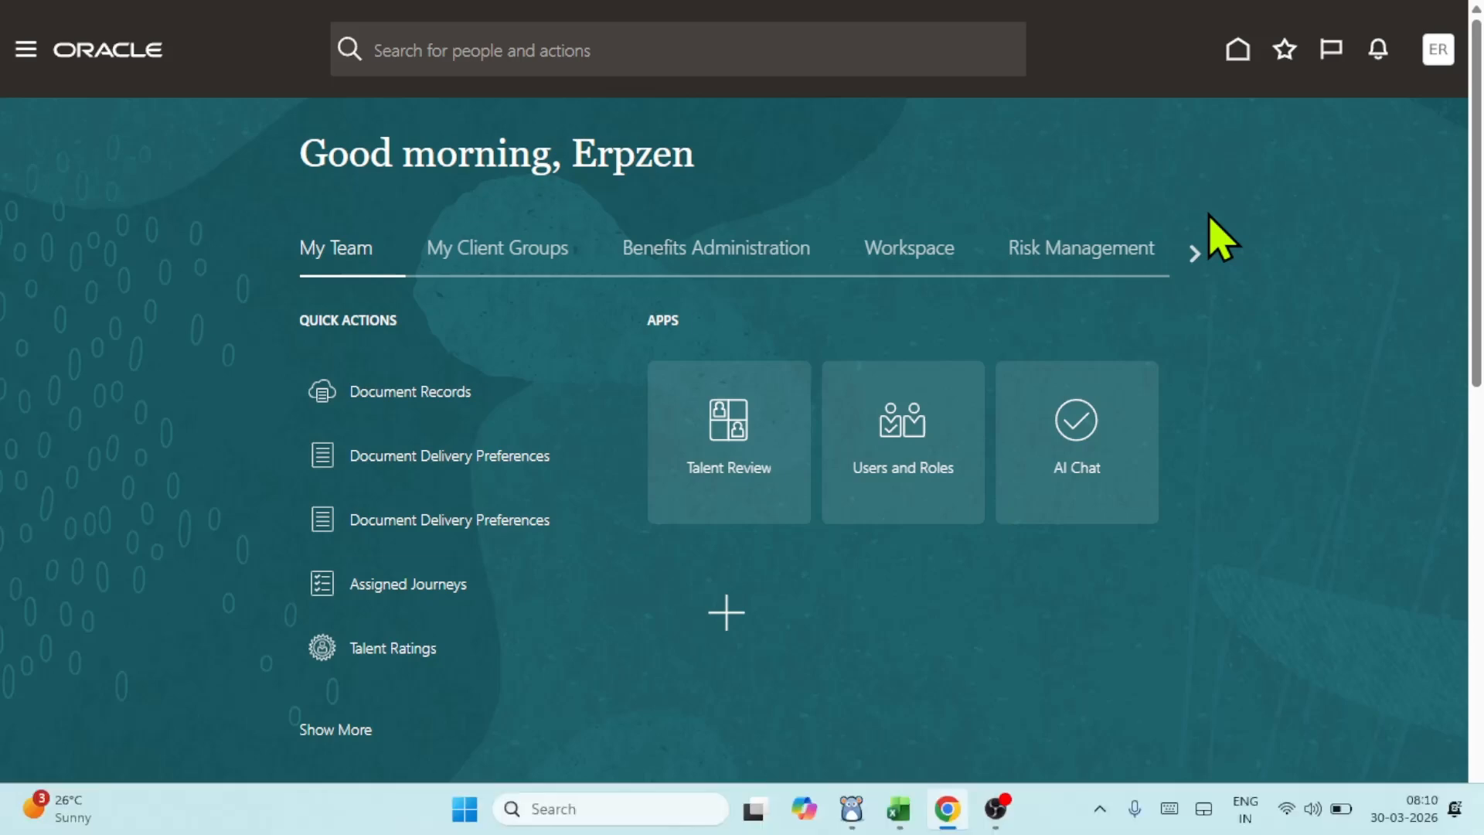
{"action": "key", "text": "alt+Tab"}
{"action": "key", "text": "alt+Tab"}
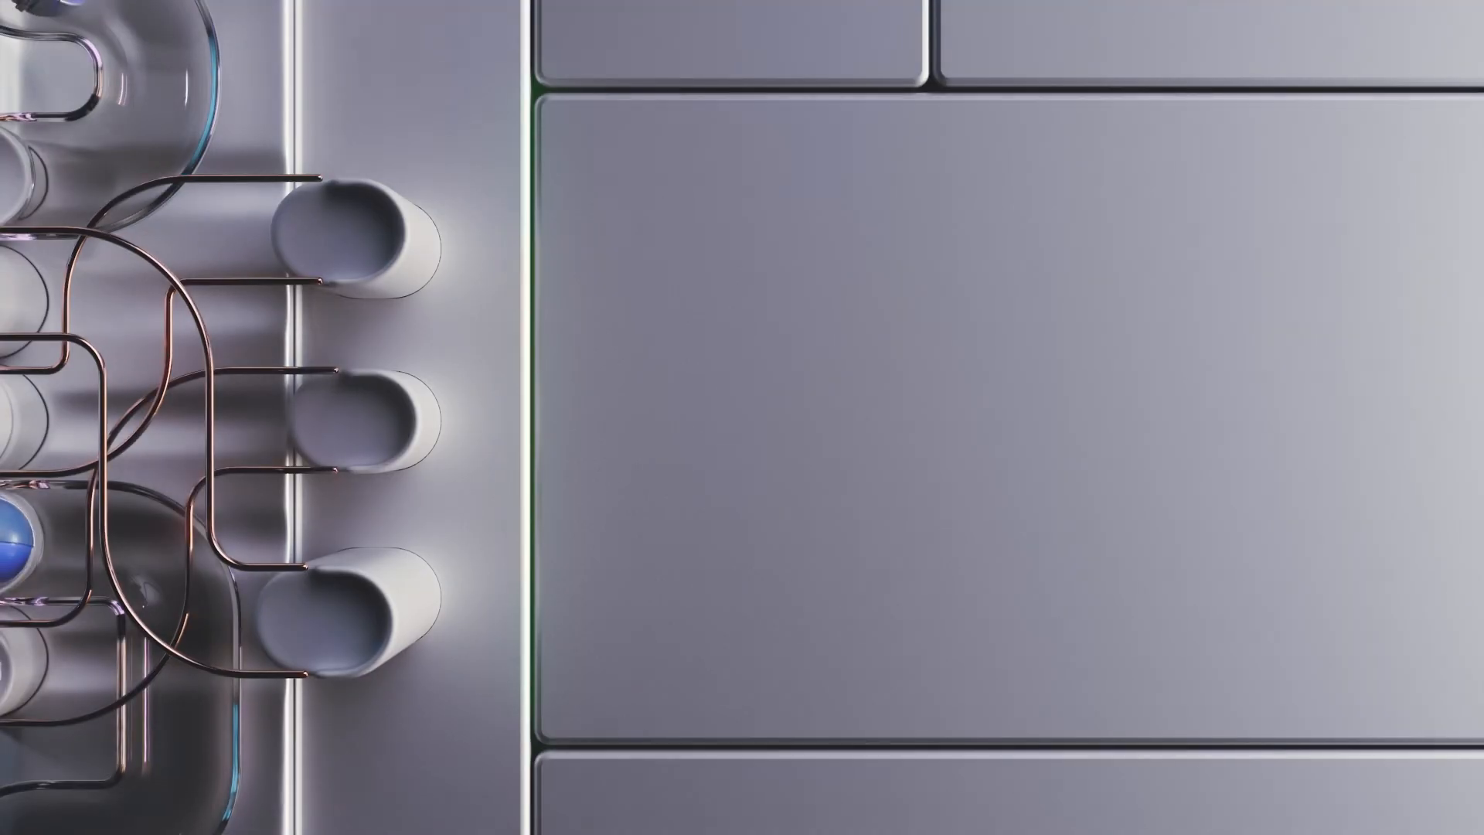